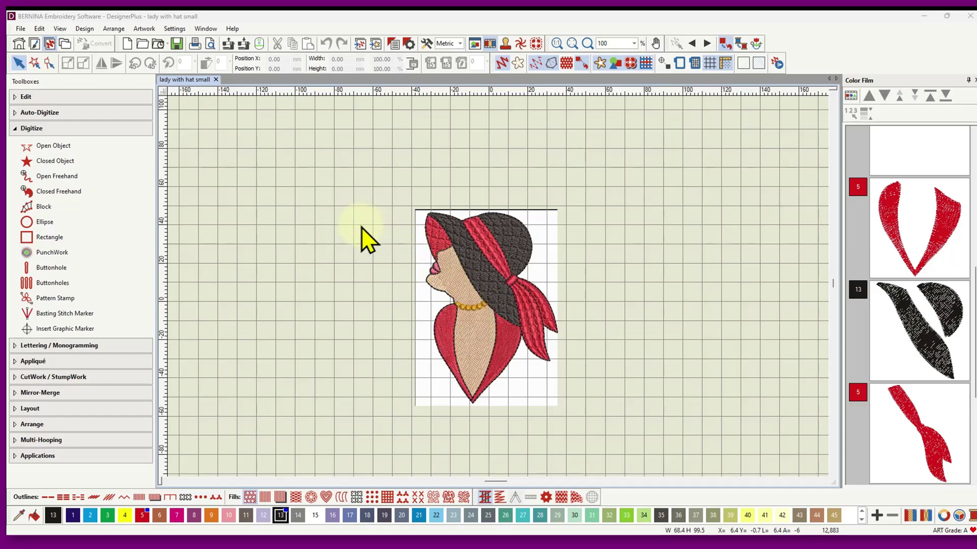
- Open the recent "meisje met hoed" design and review both pages of its design worksheet in print preview
left_click(158, 45)
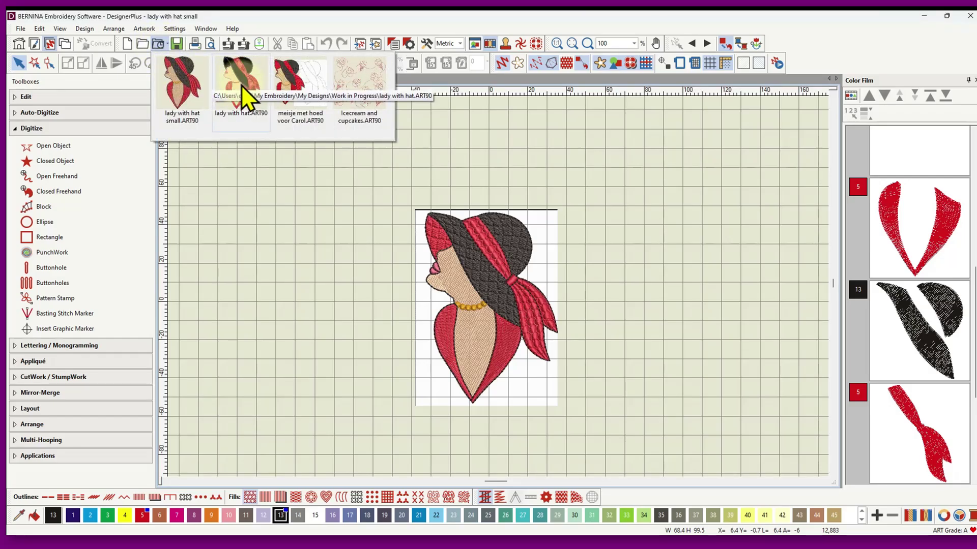
left_click(291, 84)
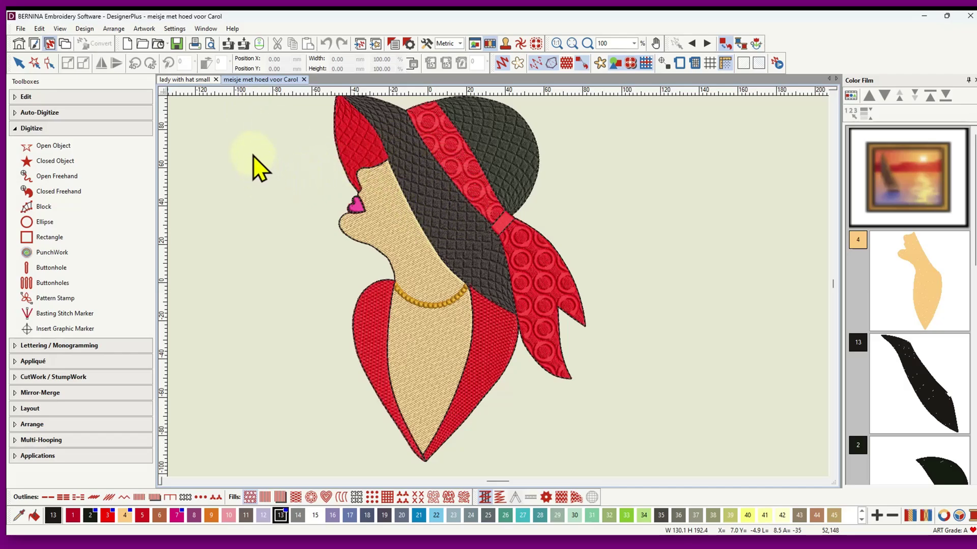
left_click(209, 45)
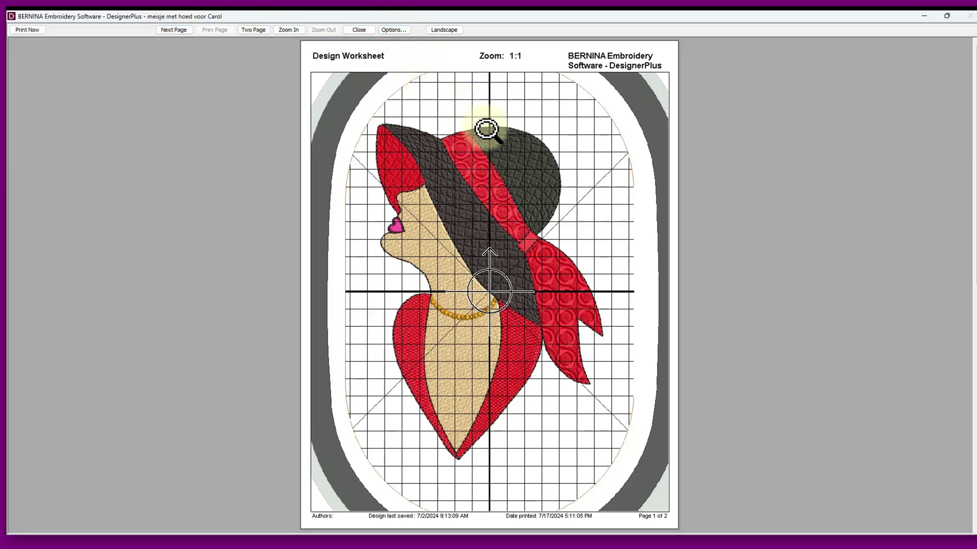
left_click(173, 32)
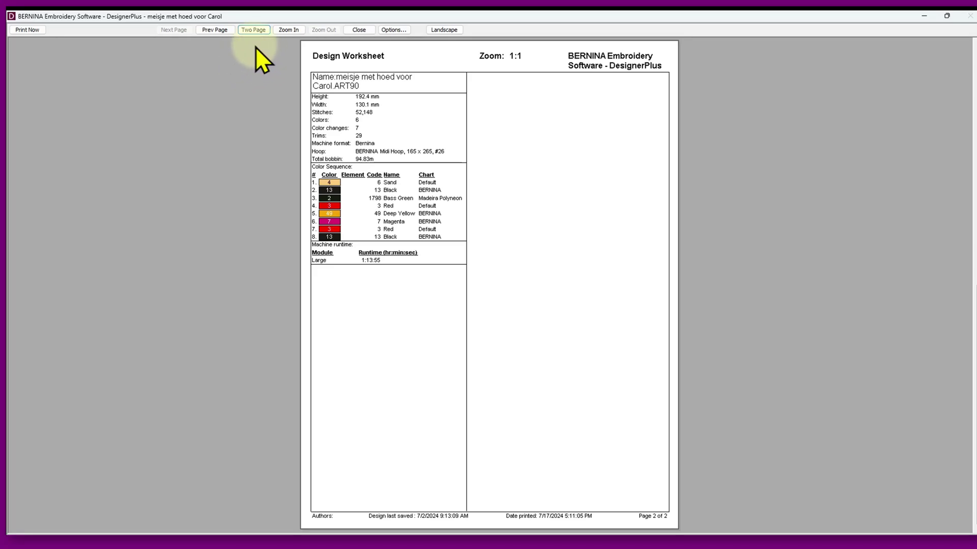
left_click(359, 30)
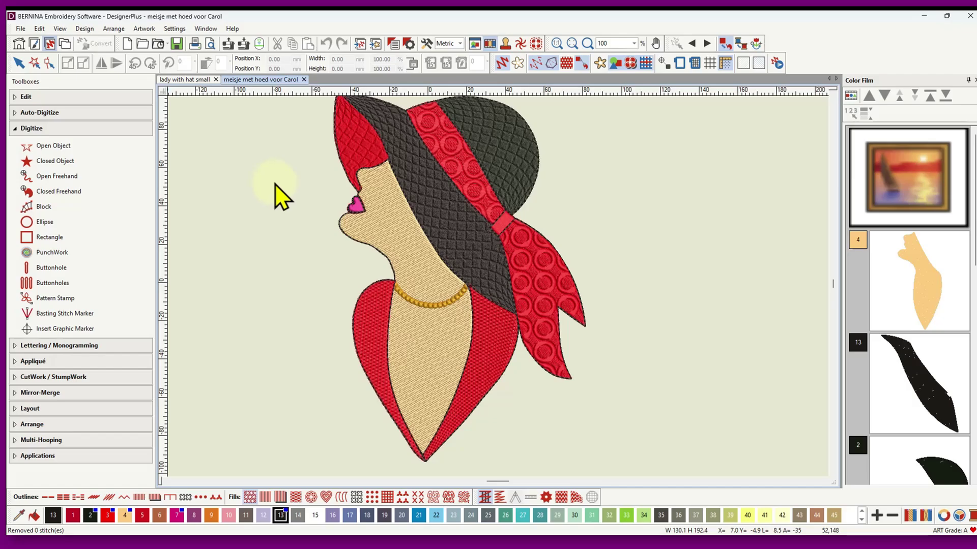
- Check the stabilizers required for the F7 Woven Medium Weight fabric type, cancelling the fabric settings without applying them
left_click(84, 29)
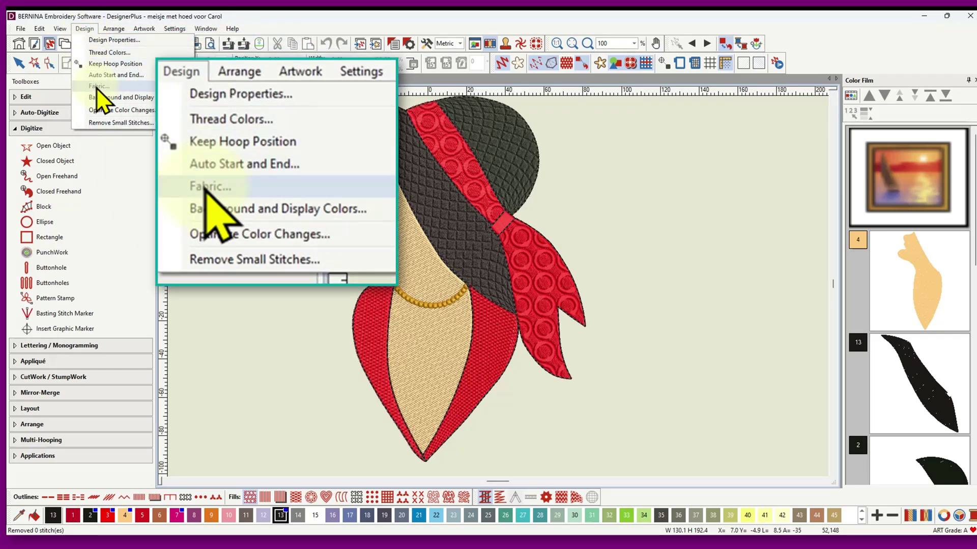
left_click(97, 86)
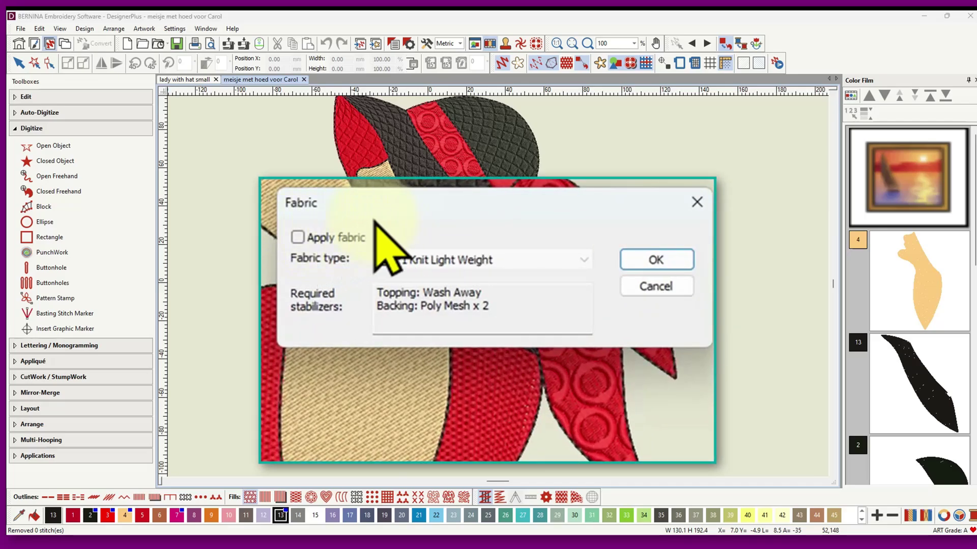
left_click(298, 238)
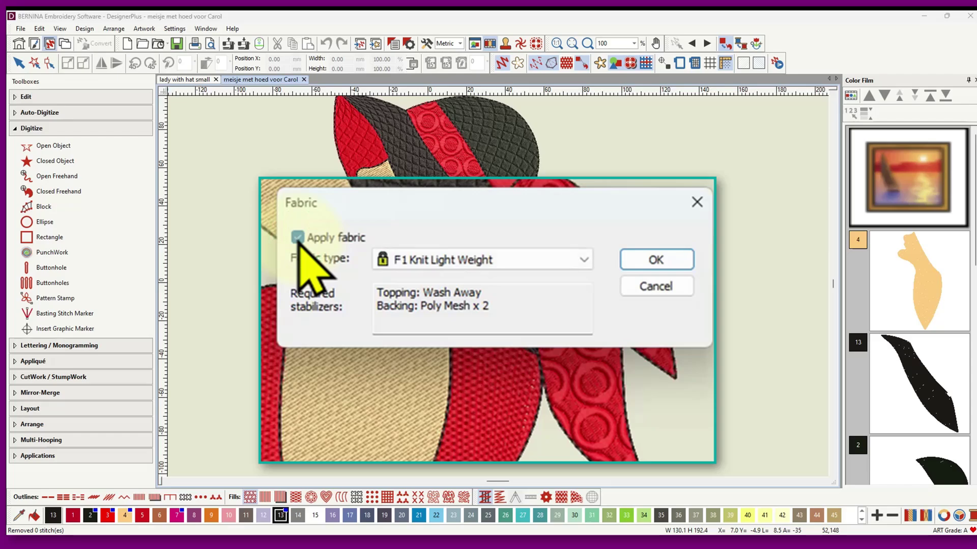
left_click(581, 259)
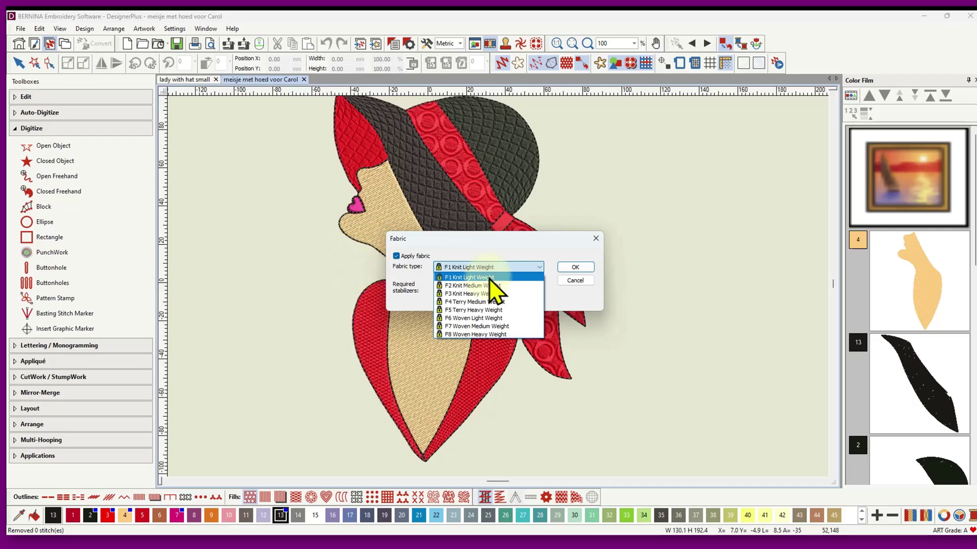
left_click(481, 327)
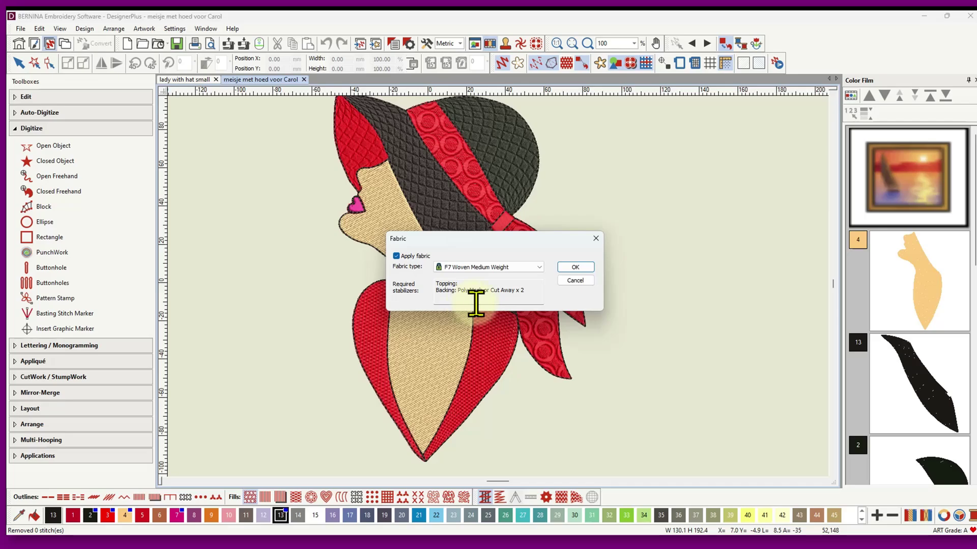
left_click(536, 291)
key("shift+Tab")
left_click(536, 293)
left_click(582, 282)
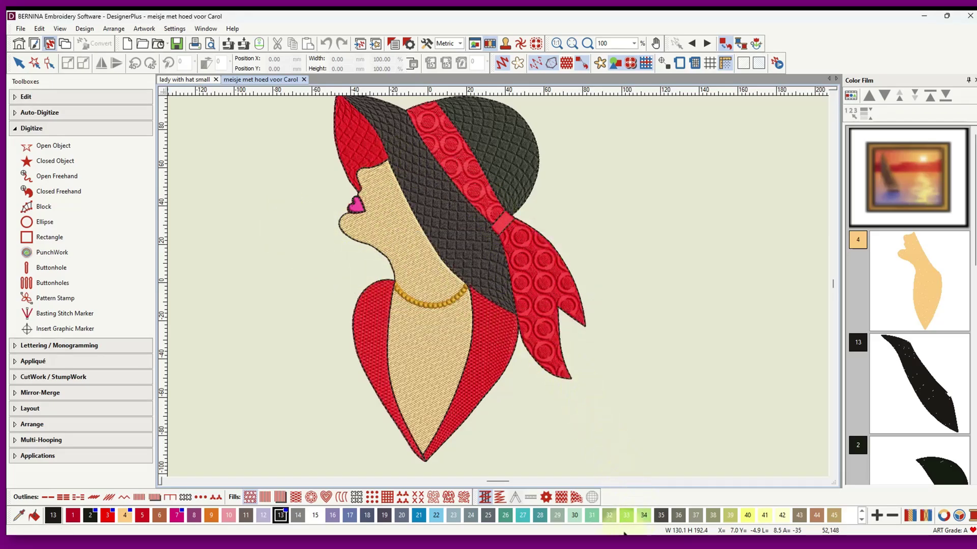
- Switch to ReferenceManual.pdf in the PDF reader and read the fabric stitch settings and the instructions for changing fabrics
left_click(618, 488)
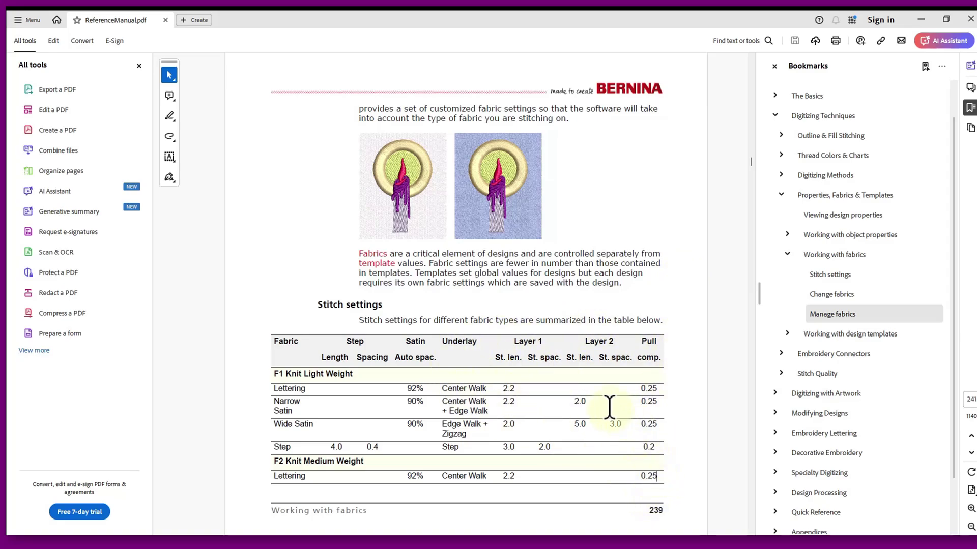
scroll(508, 389, "down", 2)
left_click(971, 452)
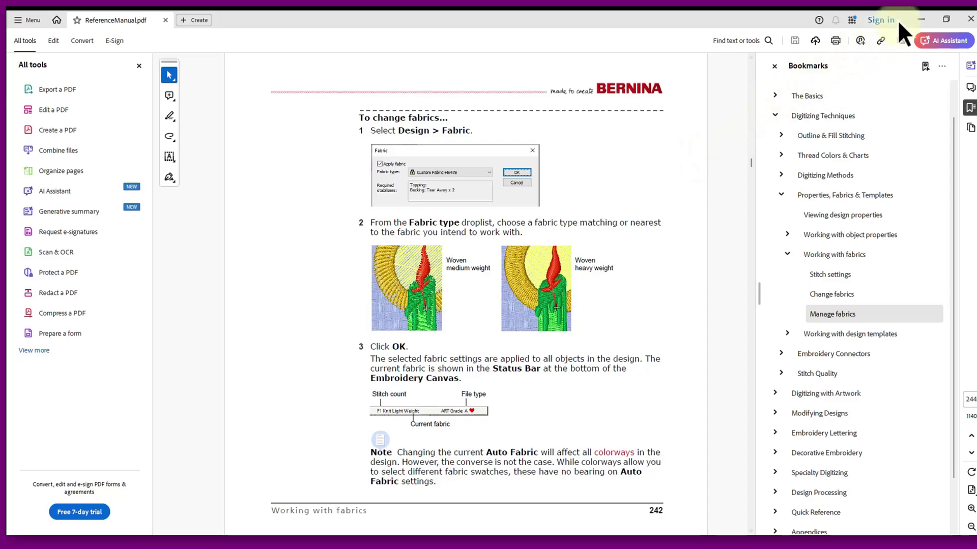
left_click(920, 19)
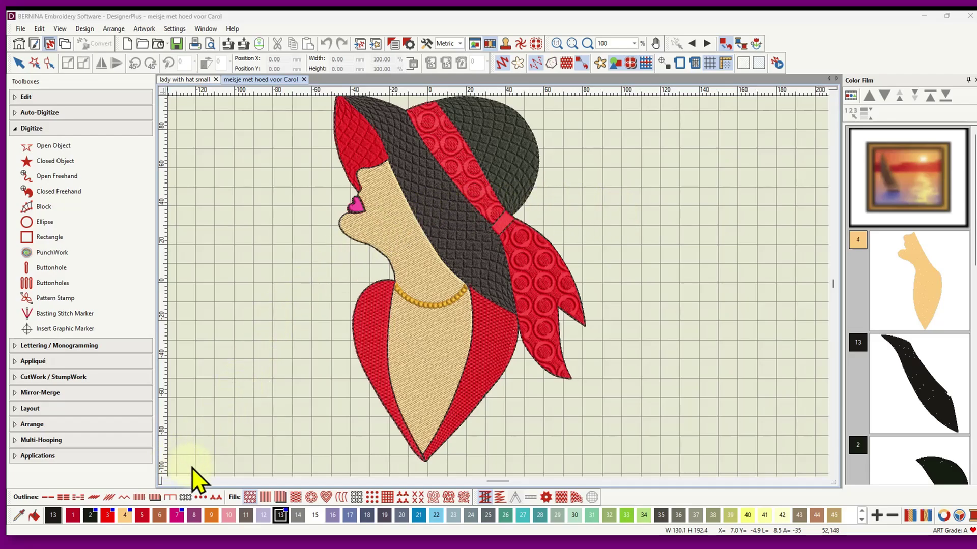
- Examine the default Step fill's stitch settings and underlay types and margins, trying Underlay 2 and cancelling the changes
right_click(252, 498)
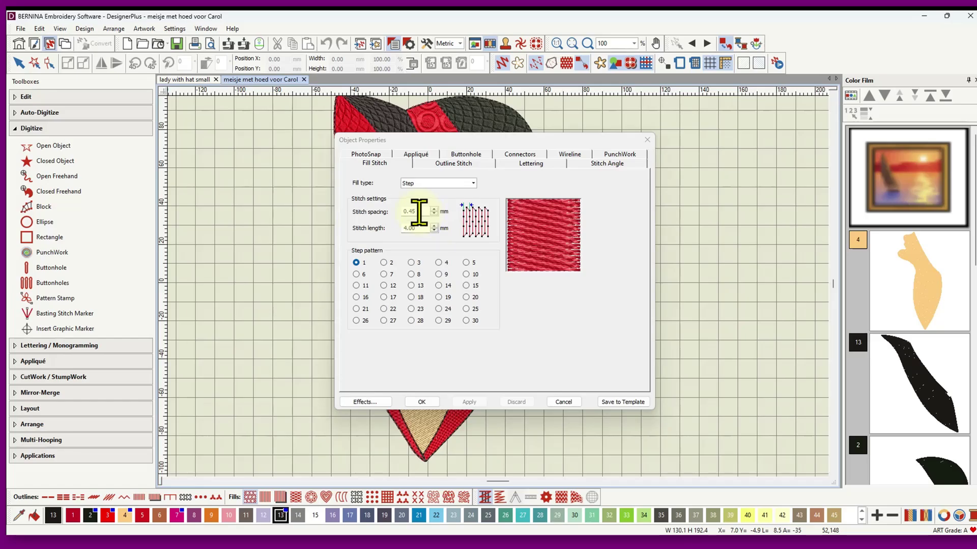
left_click(420, 227)
left_click(367, 404)
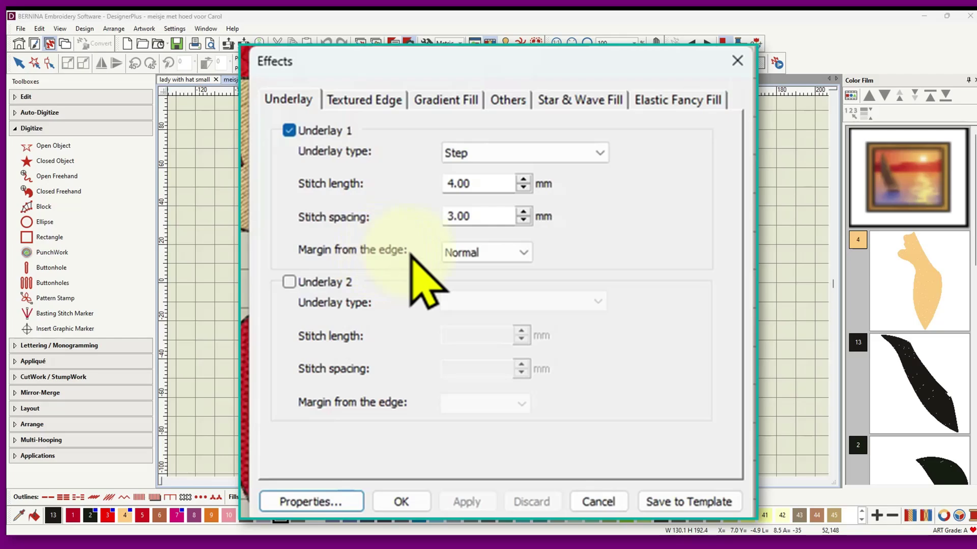
left_click(523, 253)
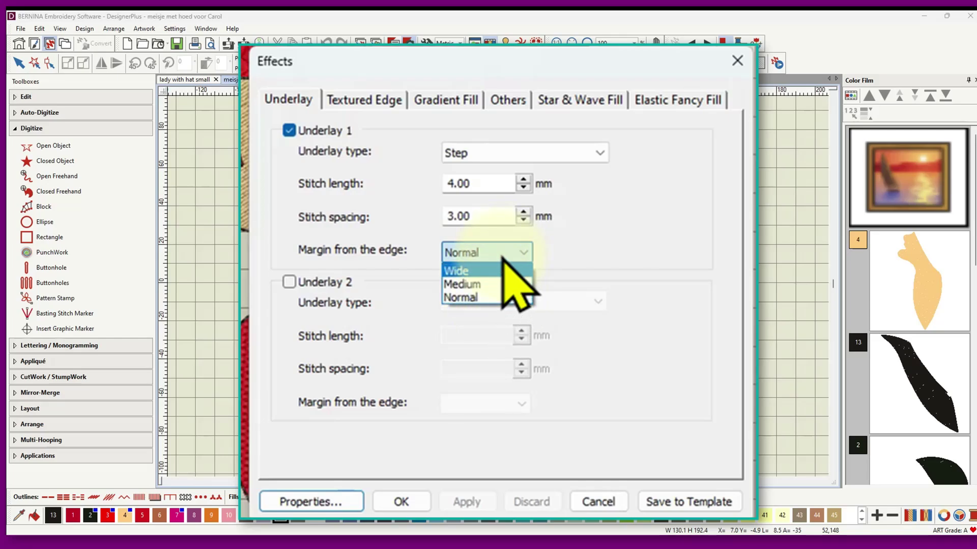
left_click(640, 222)
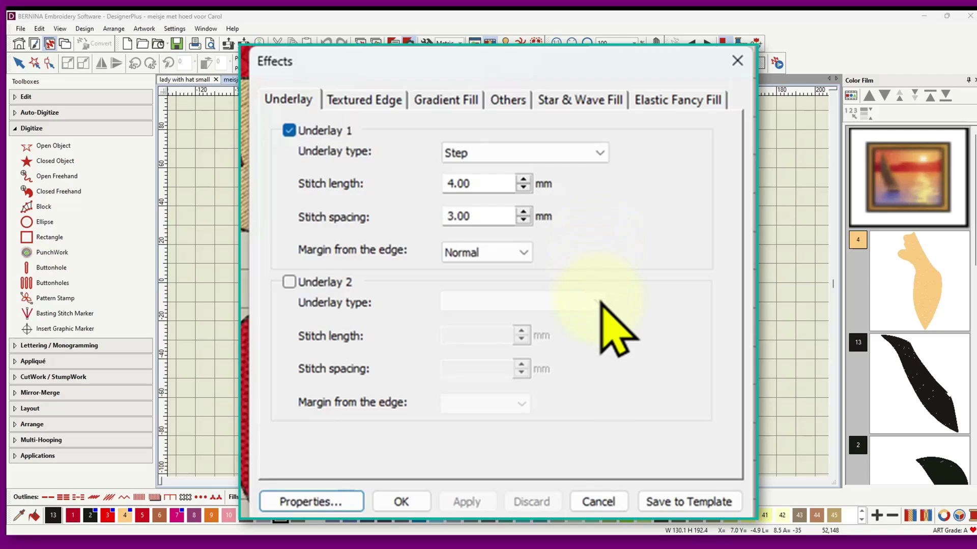
left_click(288, 283)
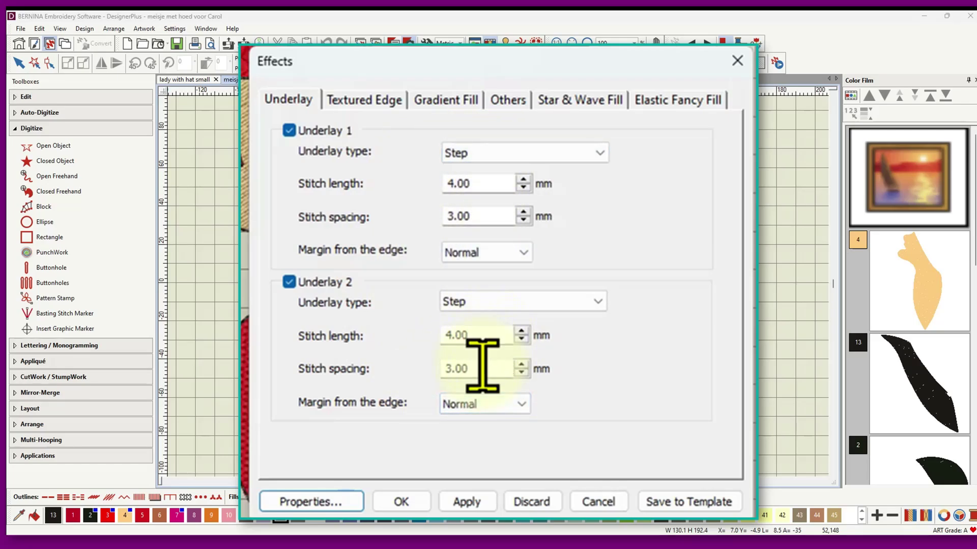
left_click(601, 152)
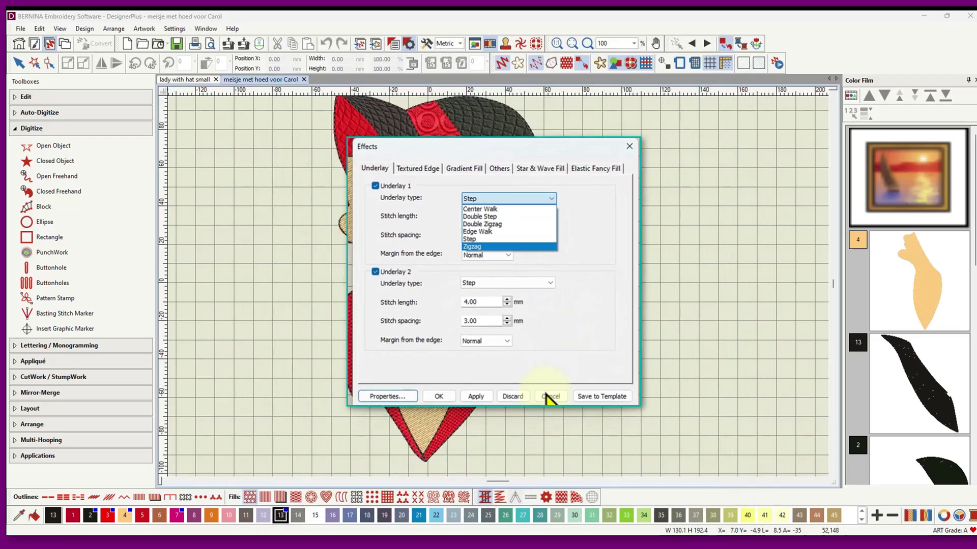
left_click(542, 381)
left_click(541, 379)
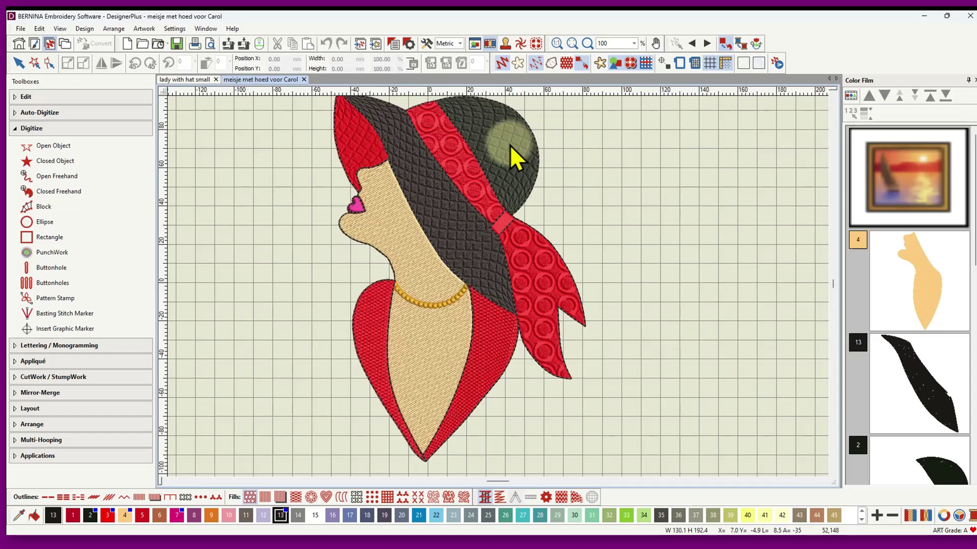
- Inspect the hat crown's object properties, including its available fill types, underlay effects and elastic fancy fill settings
left_click(500, 144)
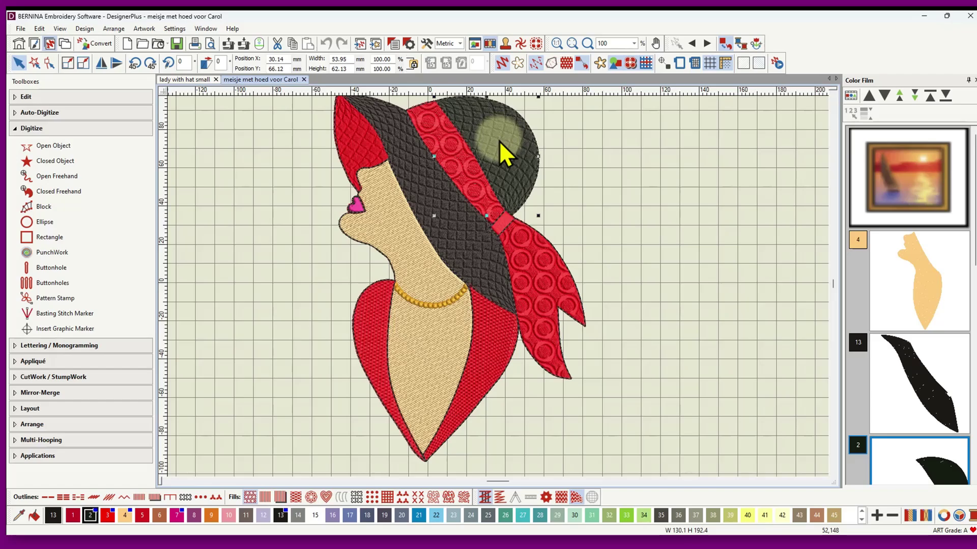
right_click(499, 141)
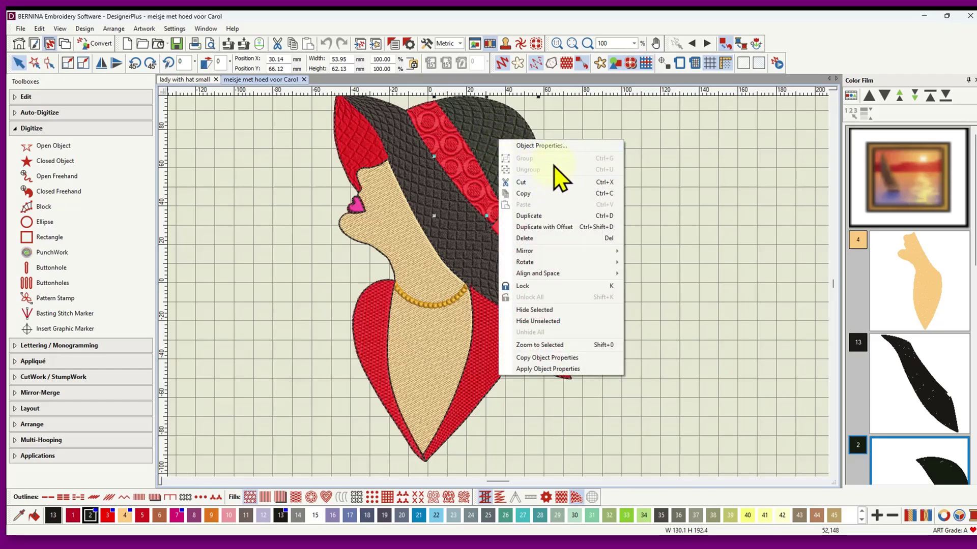
left_click(552, 147)
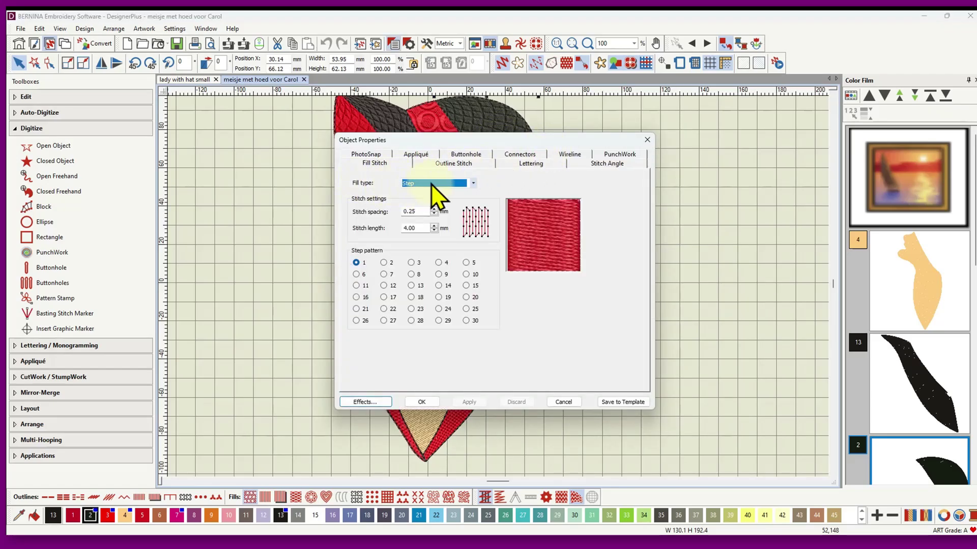
left_click(473, 183)
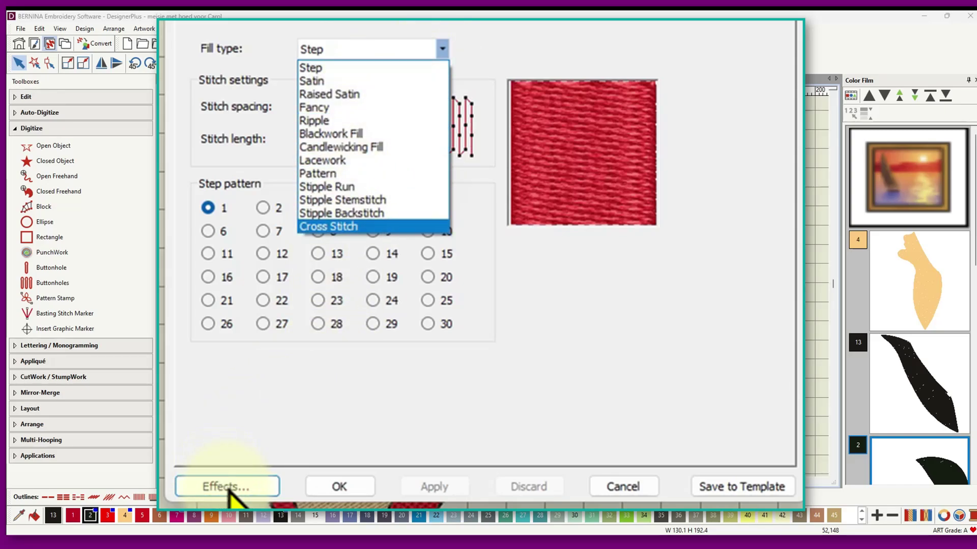
left_click(228, 487)
left_click(228, 487)
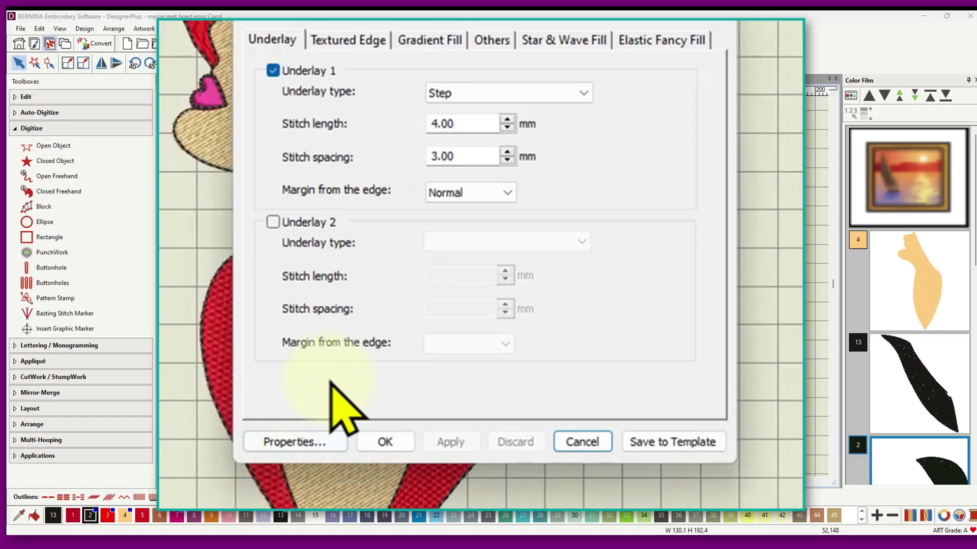
left_click(661, 41)
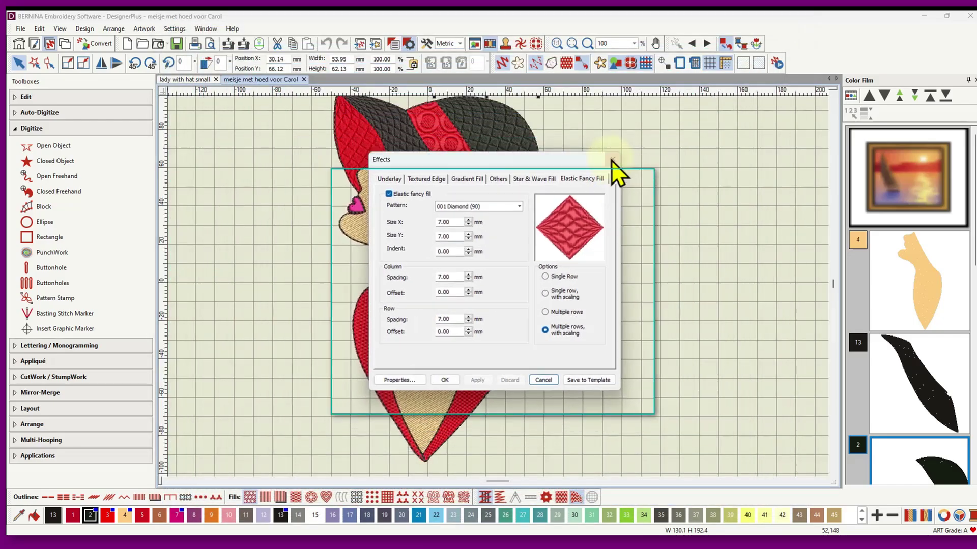
left_click(611, 160)
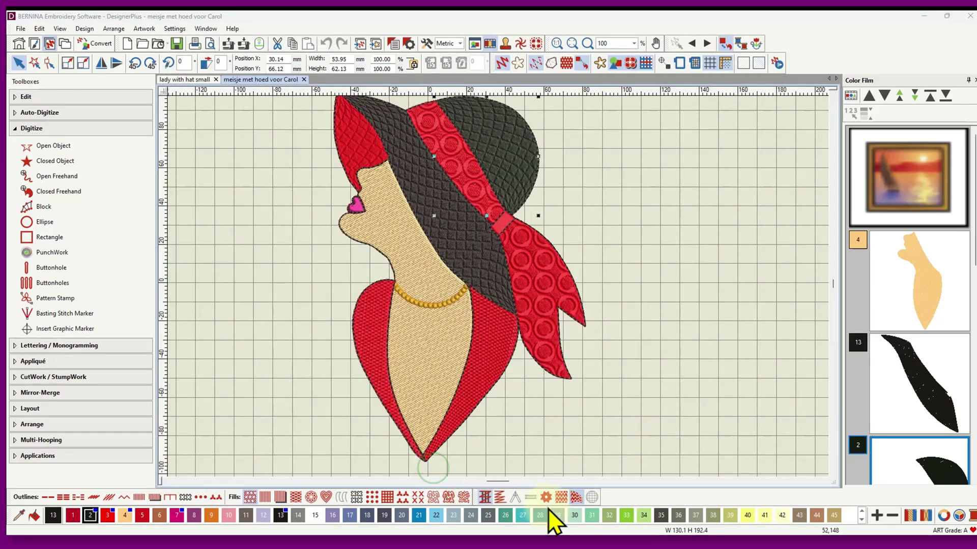
- Browse the elastic fancy fill patterns available for the hat crown and close the effects without changing anything
right_click(578, 498)
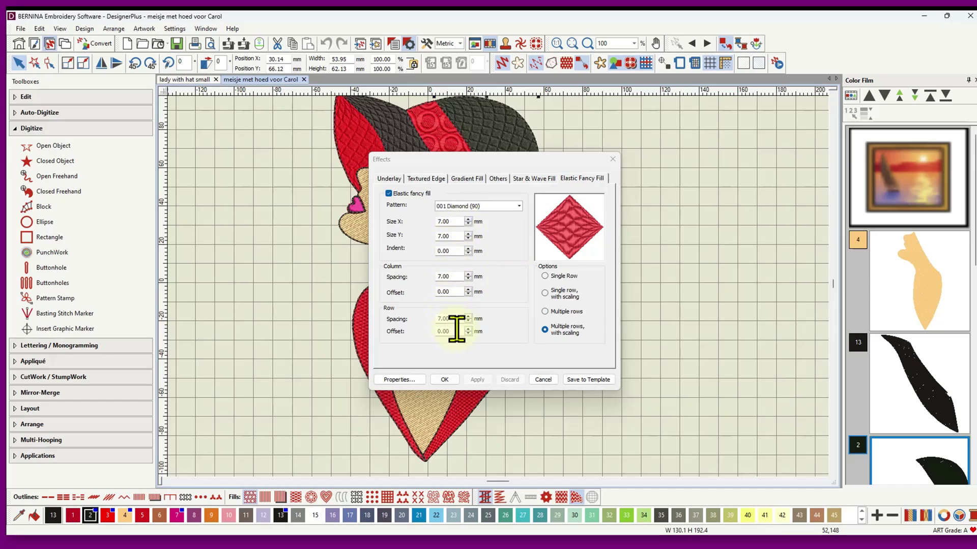
left_click(519, 206)
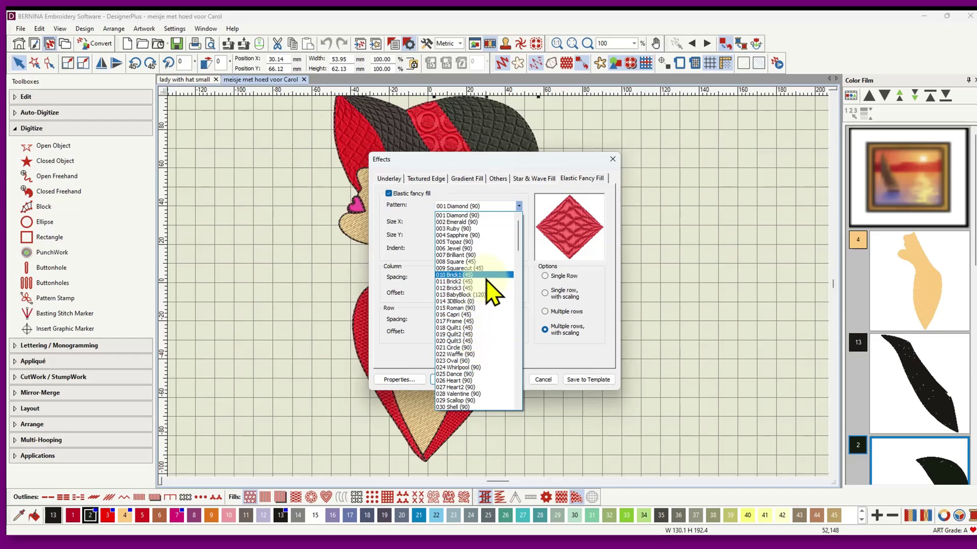
left_click(519, 206)
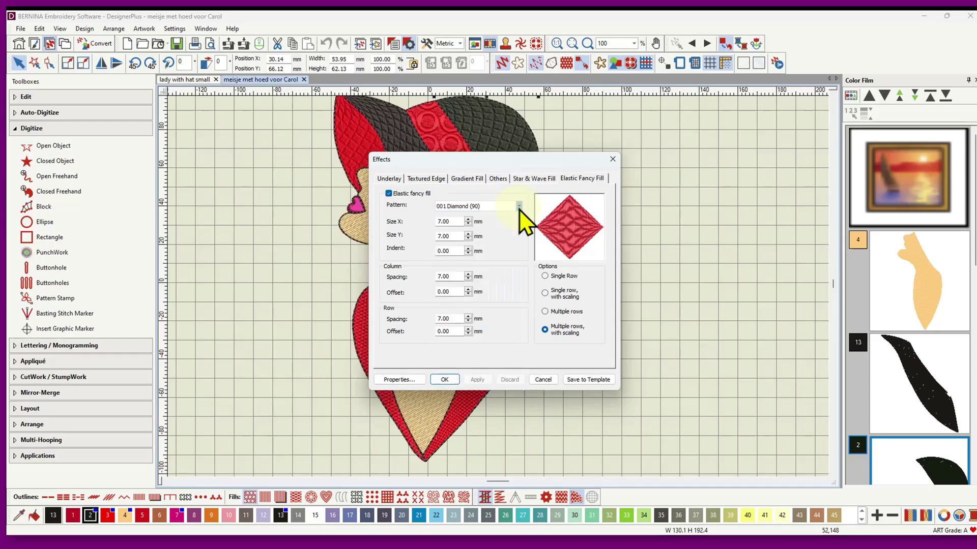
left_click(613, 159)
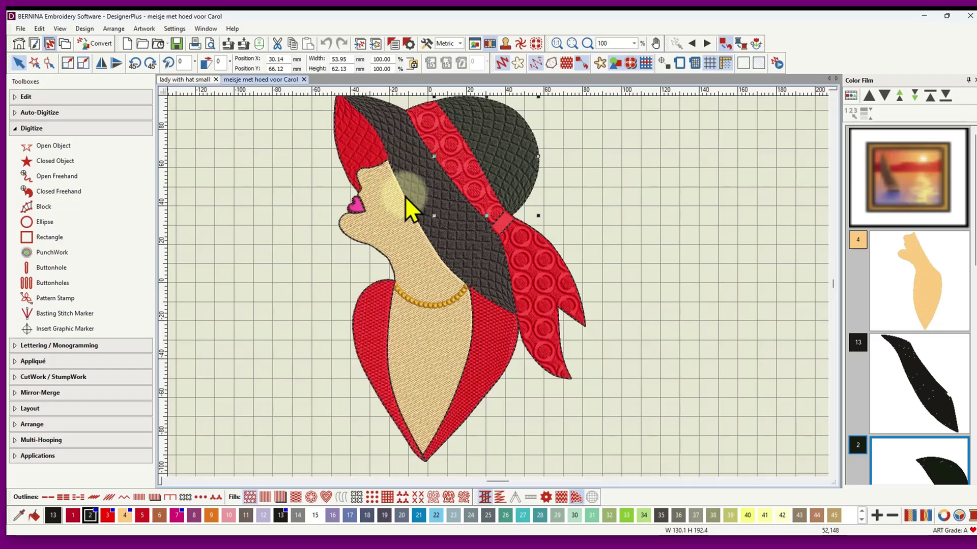
- Close the larger hat design, fit the "lady with hat small" design in the view, and hide the grid
left_click(304, 80)
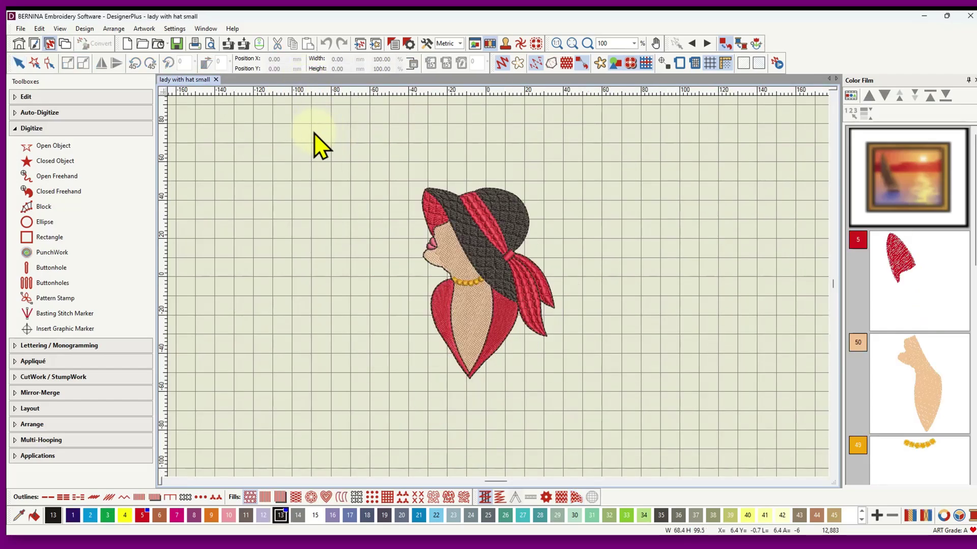
left_click(572, 44)
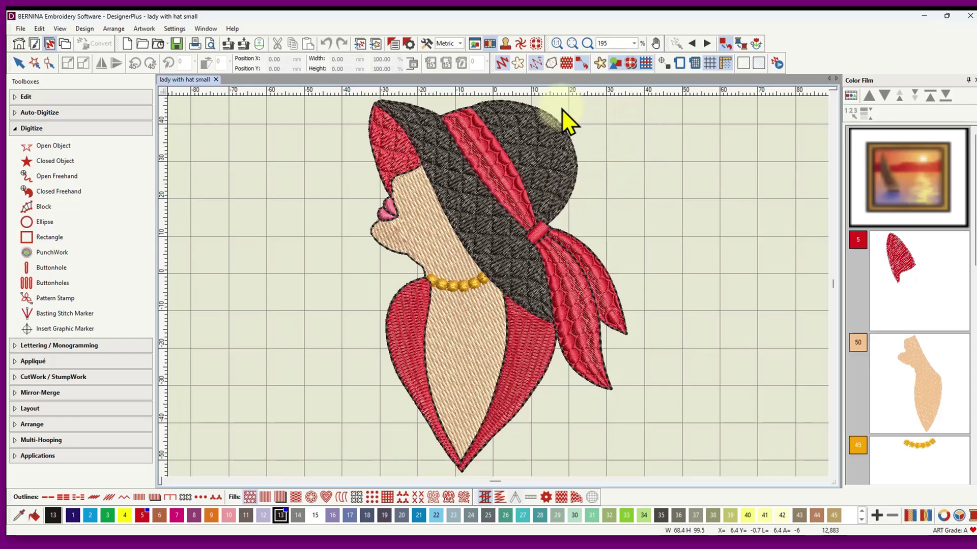
left_click(708, 63)
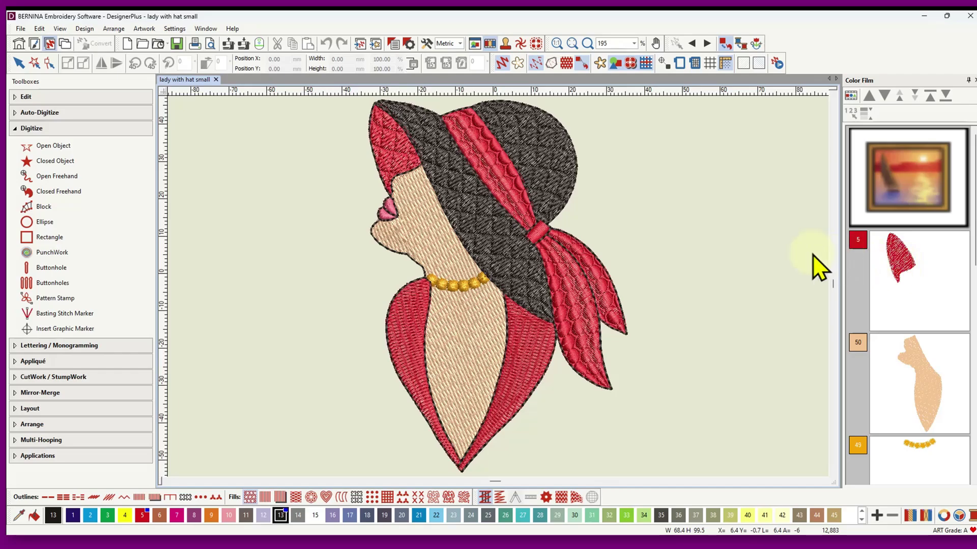
- Select the skin-coloured face and neck object, turn off the artistic view, and examine its stitch overlap at the hat brim and lips
left_click(901, 274)
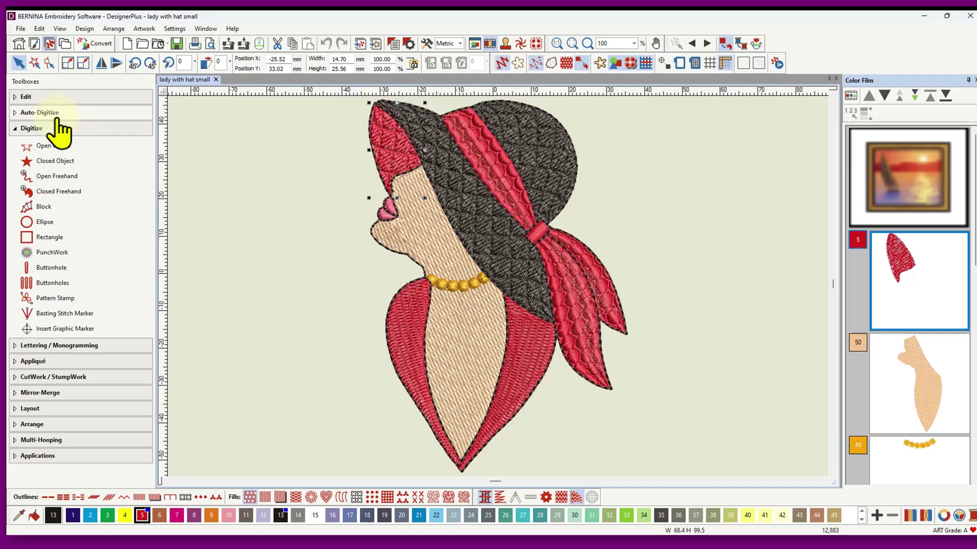
left_click(56, 96)
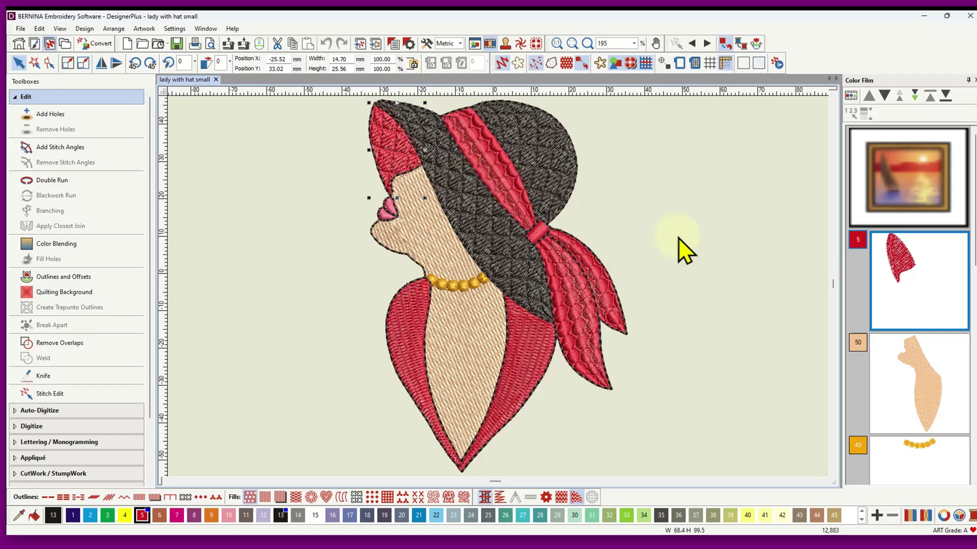
left_click(905, 368)
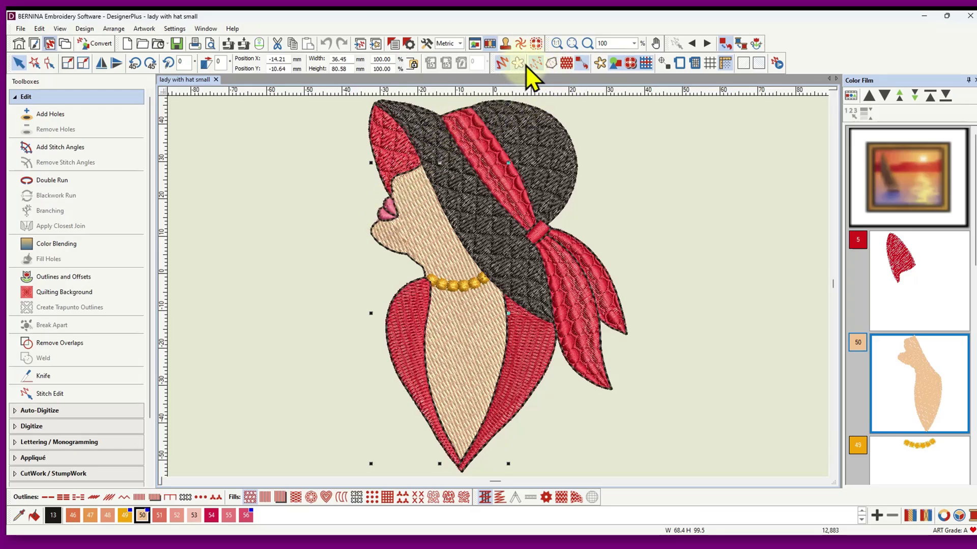
left_click(501, 64)
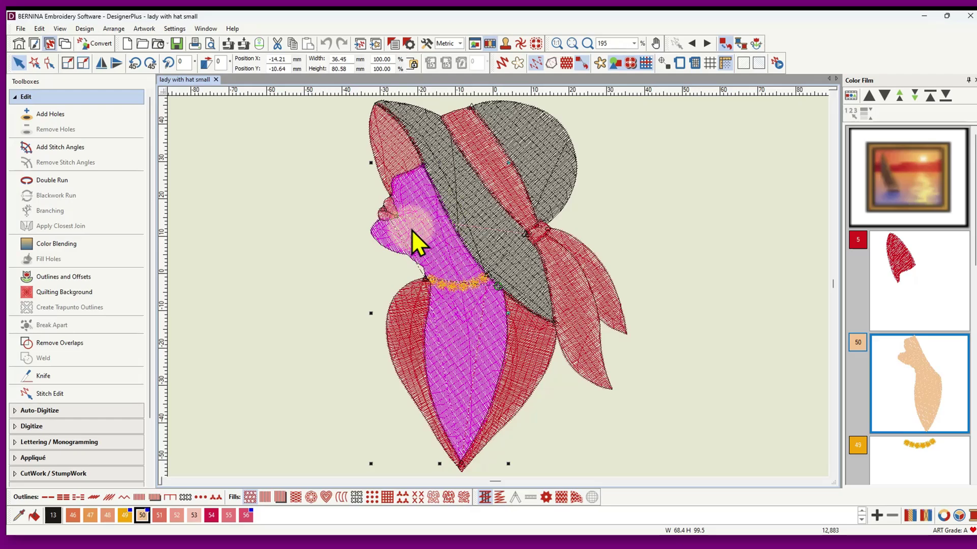
scroll(404, 217, "up", 5)
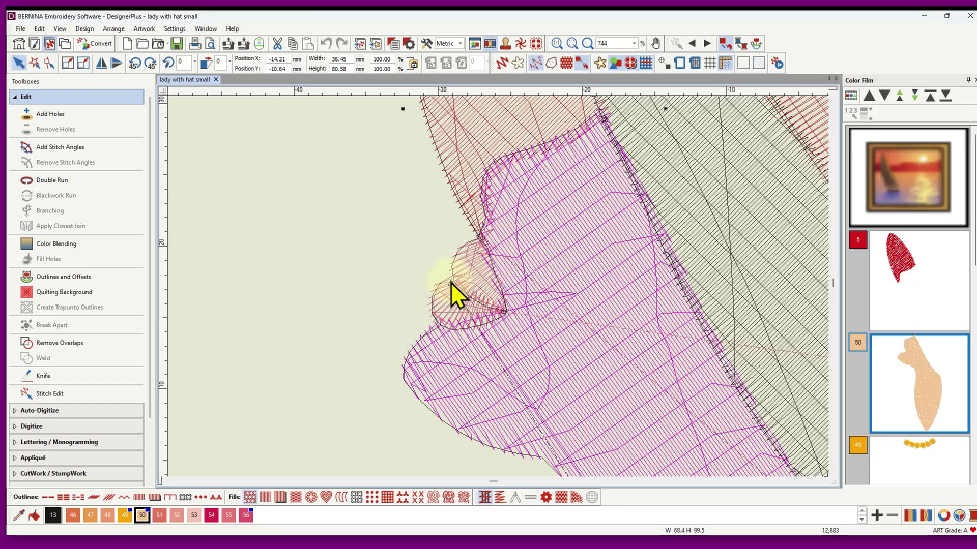
scroll(497, 298, "down", 4)
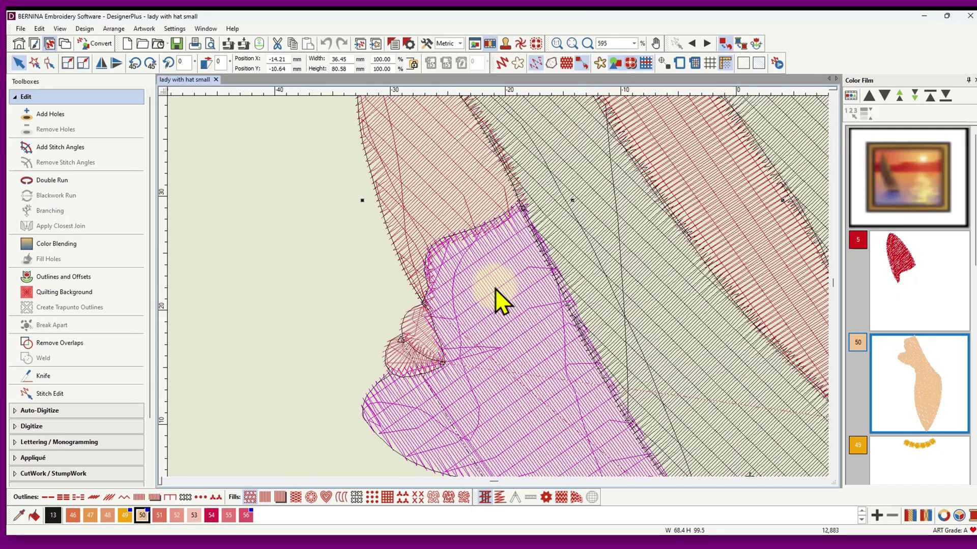
scroll(502, 259, "up", 6)
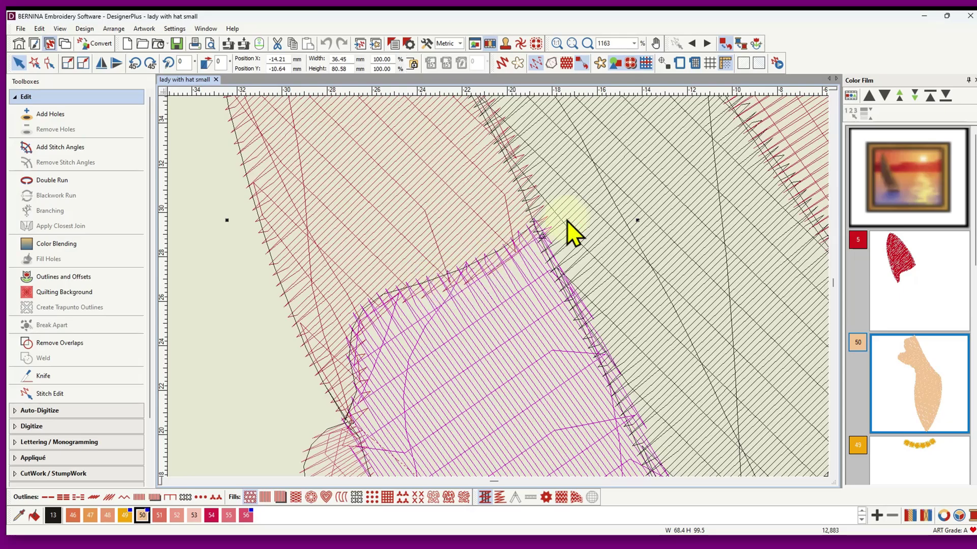
- Show the background picture behind the stitches and deselect the face and neck object
left_click(600, 62)
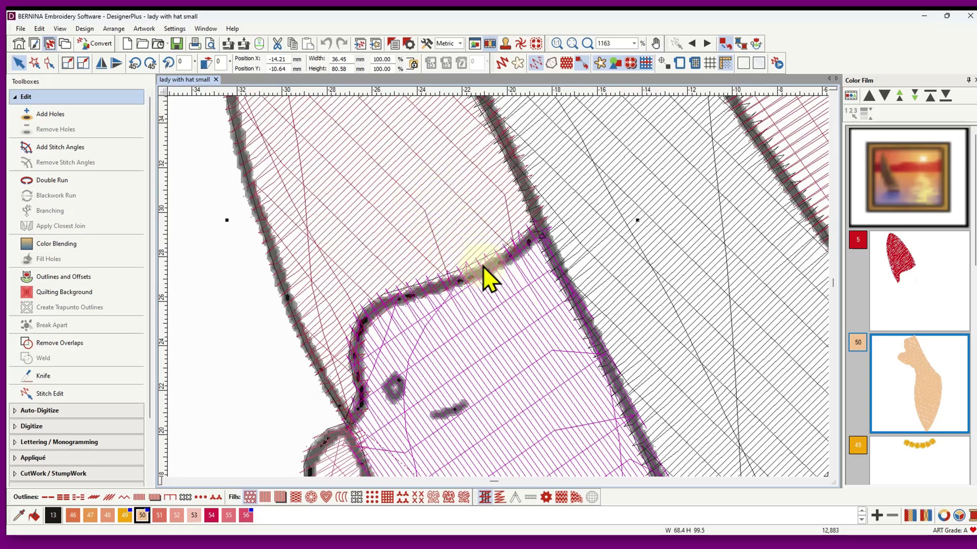
scroll(486, 275, "down", 2)
scroll(498, 288, "down", 5)
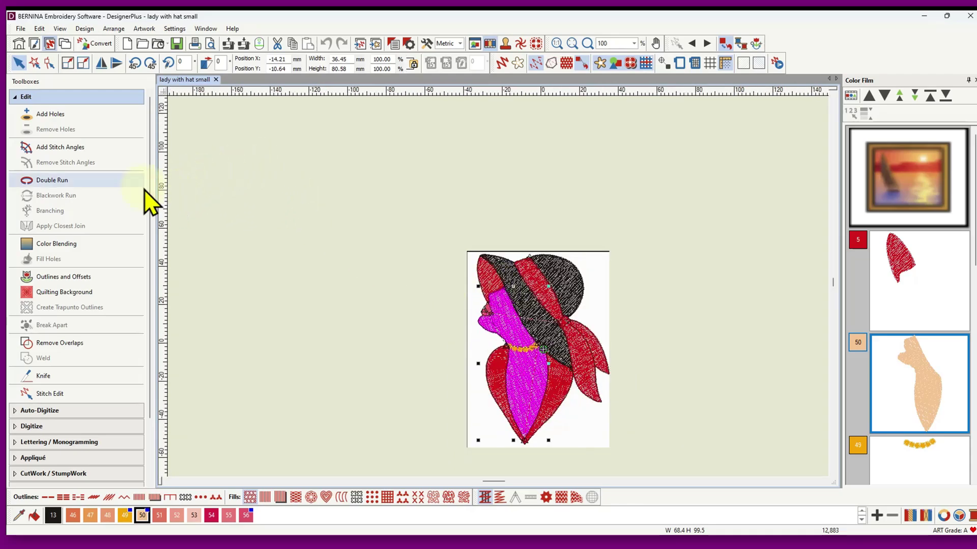
left_click(322, 267)
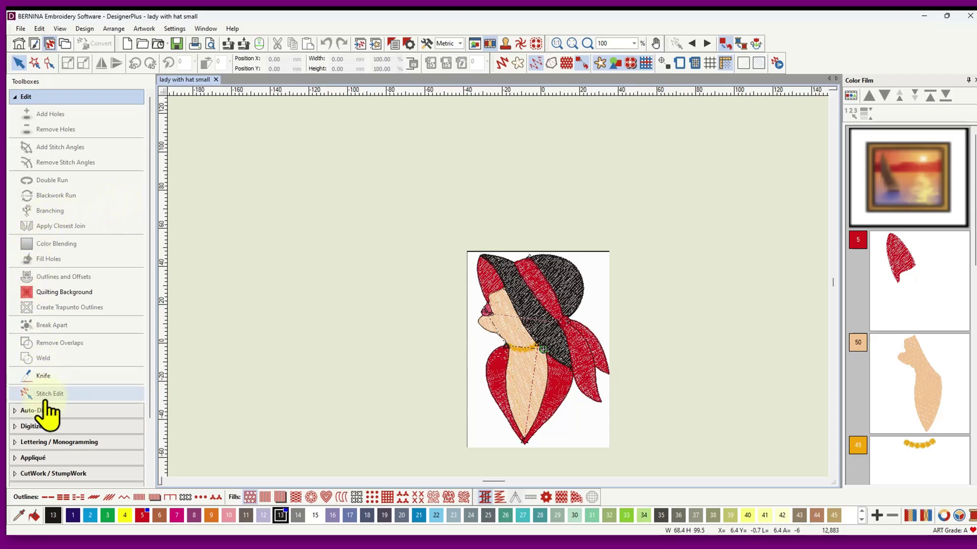
- Digitize a black, roughly circular closed object about 40 mm wide in the empty area beside the lady design
left_click(32, 427)
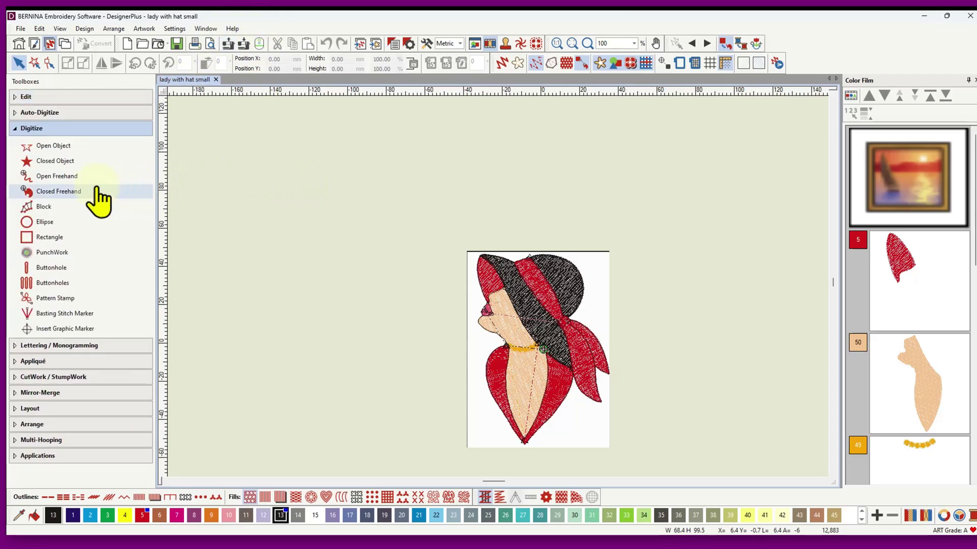
left_click(61, 161)
left_click(302, 174)
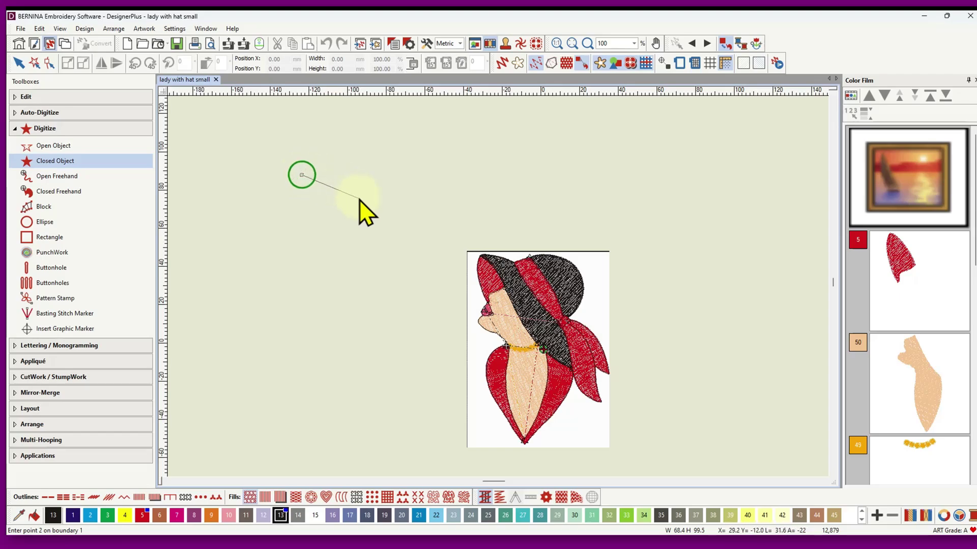
left_click(358, 202)
left_click(335, 240)
left_click(287, 233)
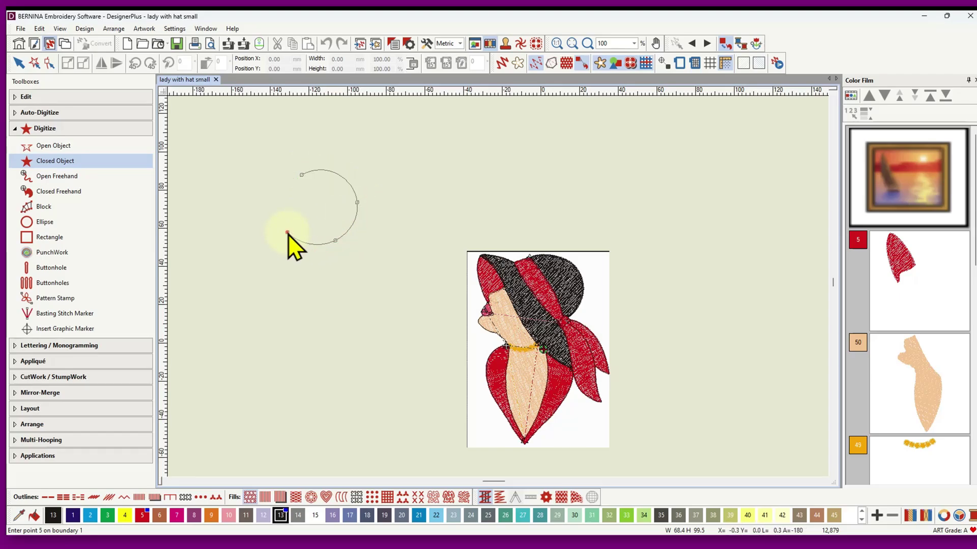
left_click(278, 195)
key("Return")
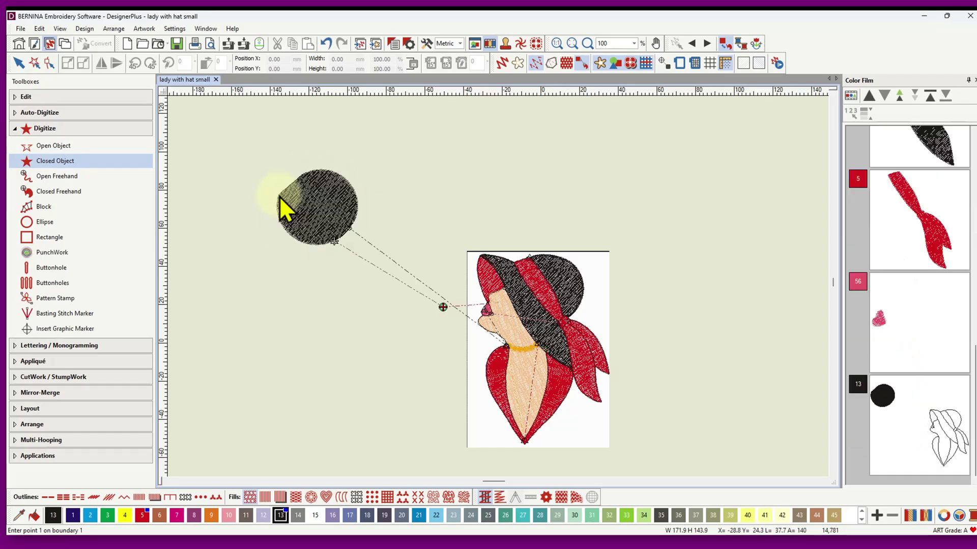
- Show the object outlines and examine how the circle's fill stitches extend past its outline along the upper edge
scroll(498, 288, "up", 5)
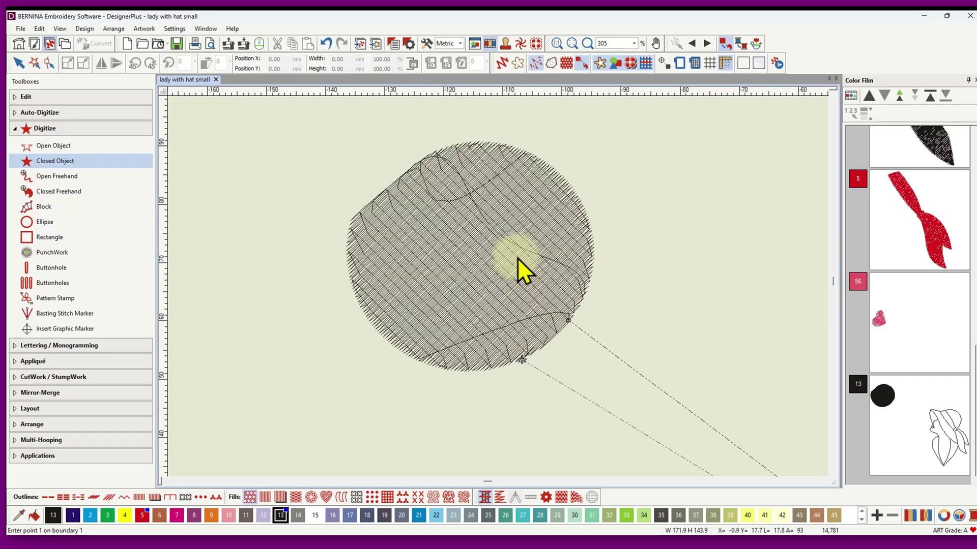
scroll(501, 290, "up", 1)
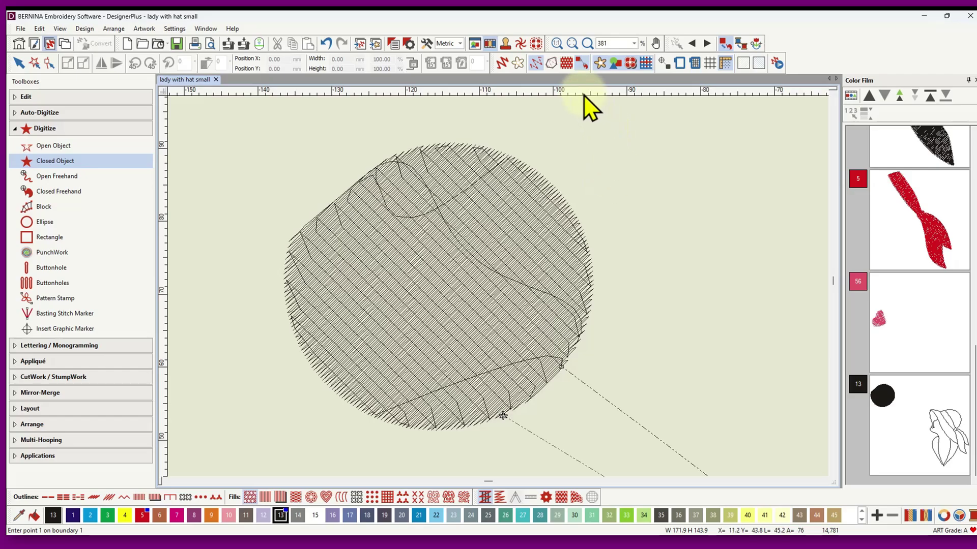
left_click(552, 64)
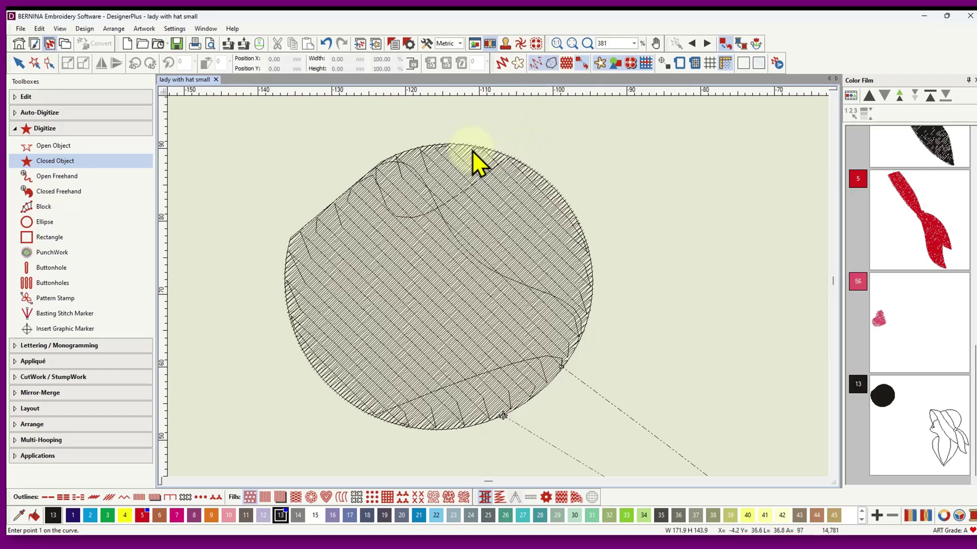
scroll(380, 169, "up", 6)
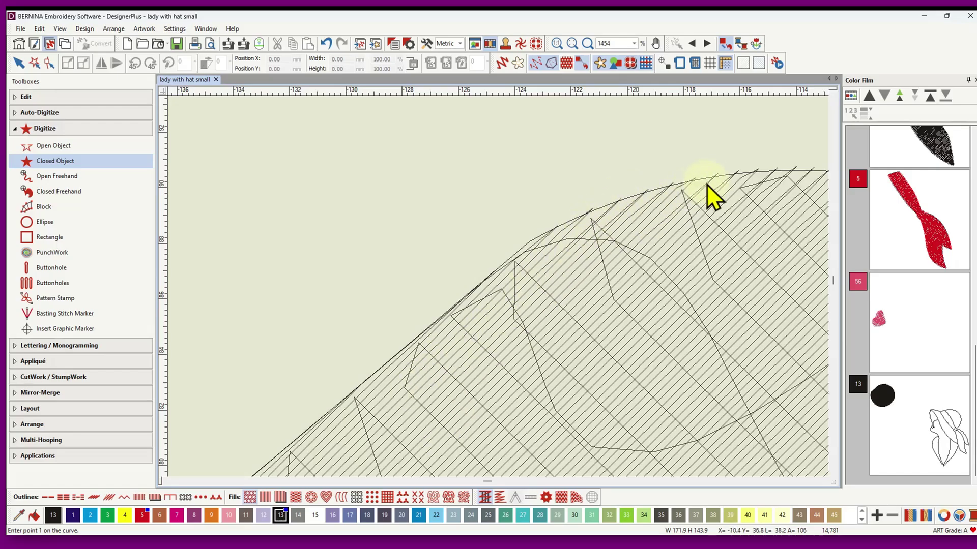
scroll(764, 221, "down", 2)
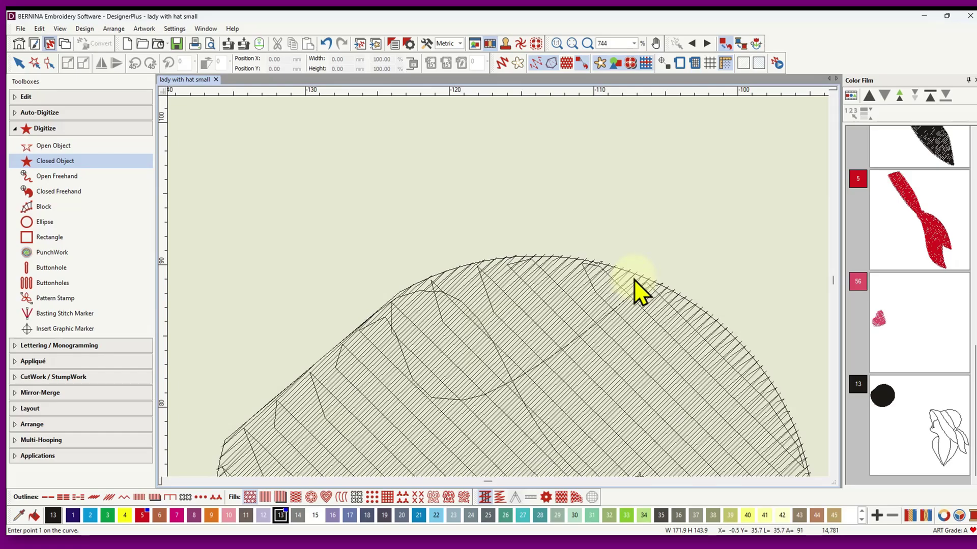
scroll(634, 279, "up", 2)
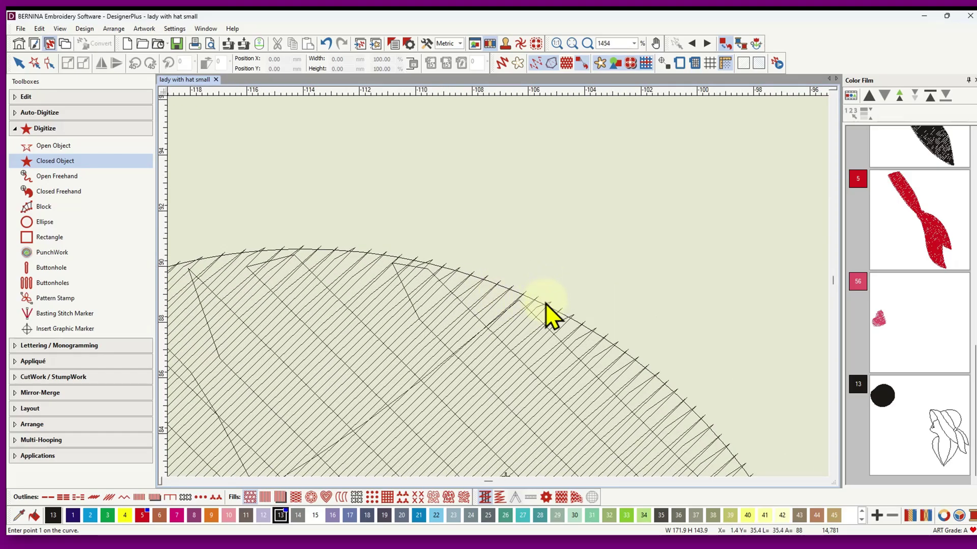
scroll(501, 298, "down", 5)
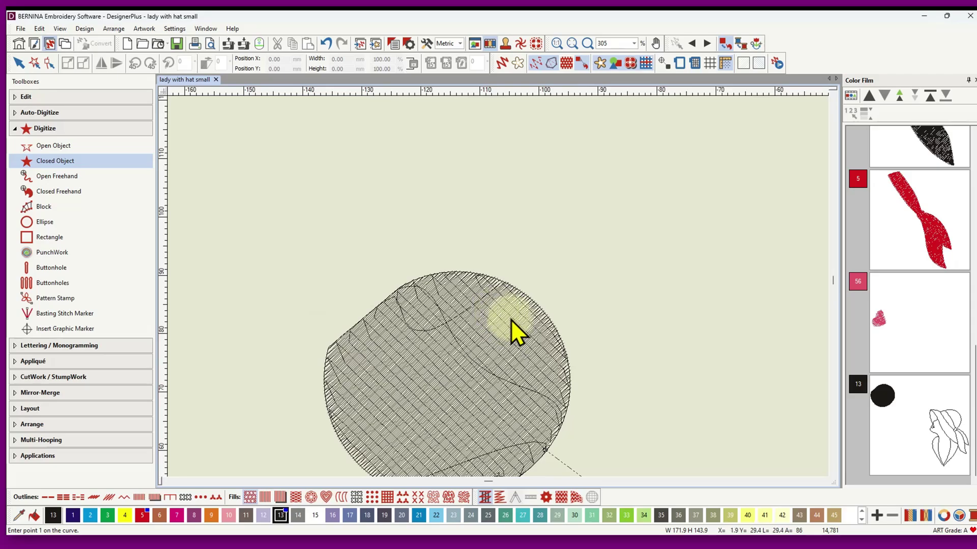
scroll(498, 288, "up", 2)
scroll(498, 288, "up", 1)
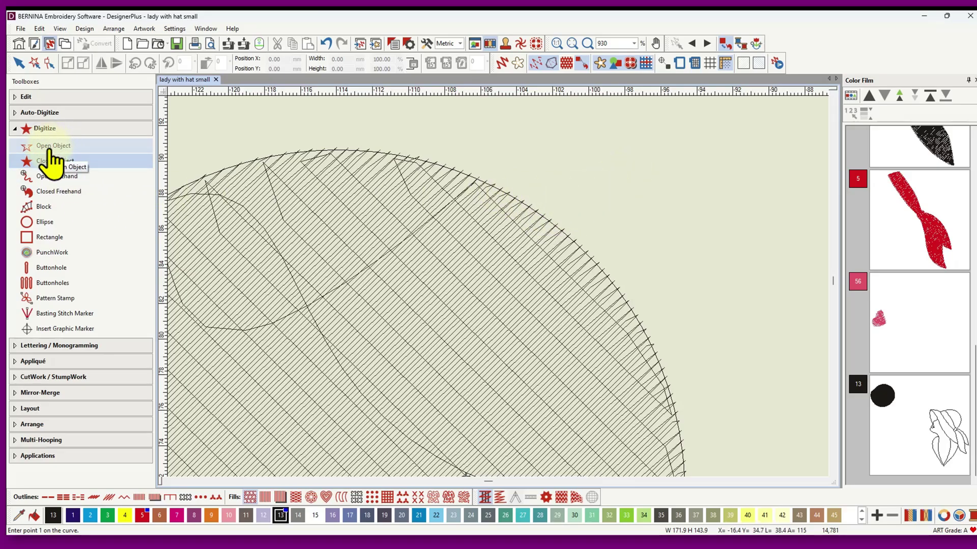
- Start a red closed object above the circle's upper edge, placing its lower side along a curve just inside the circle's outline
left_click(141, 515)
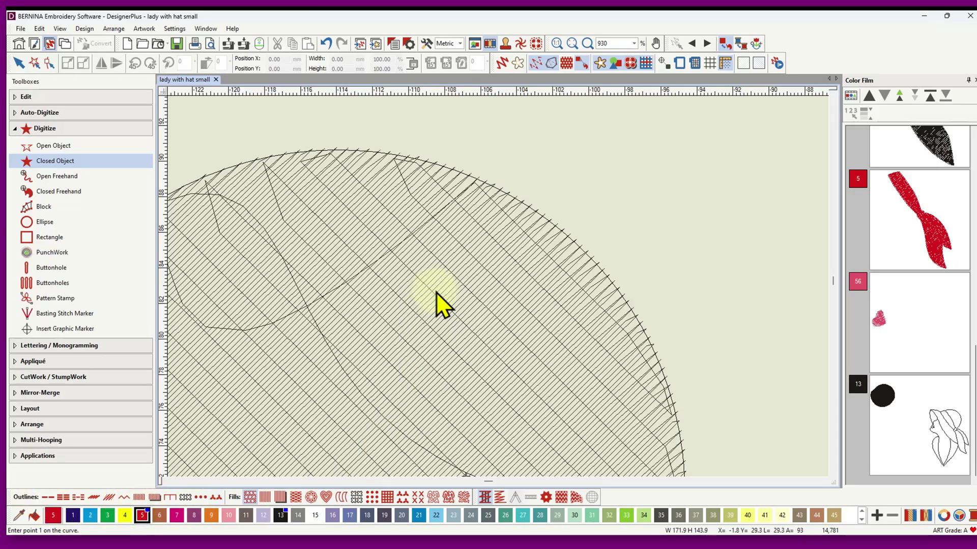
left_click(419, 117)
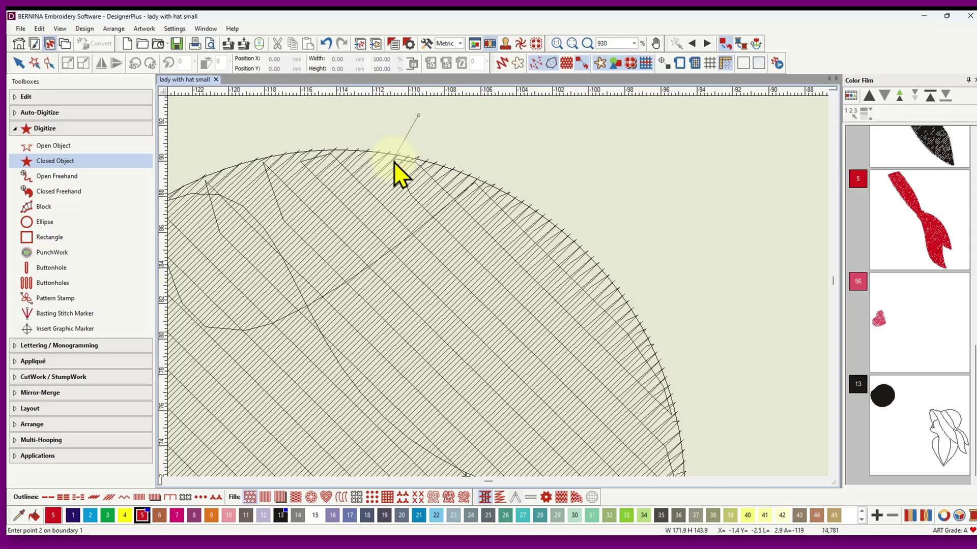
scroll(397, 160, "up", 3)
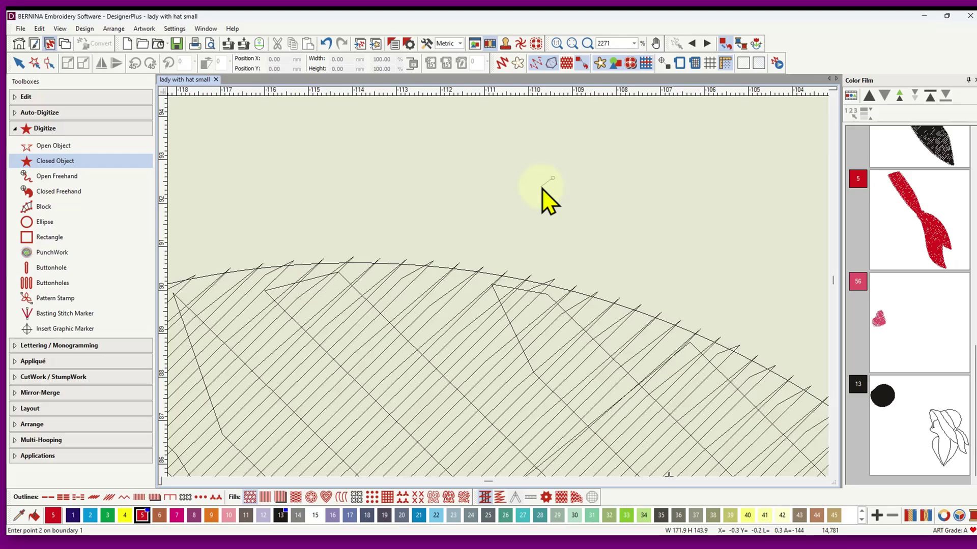
key("p")
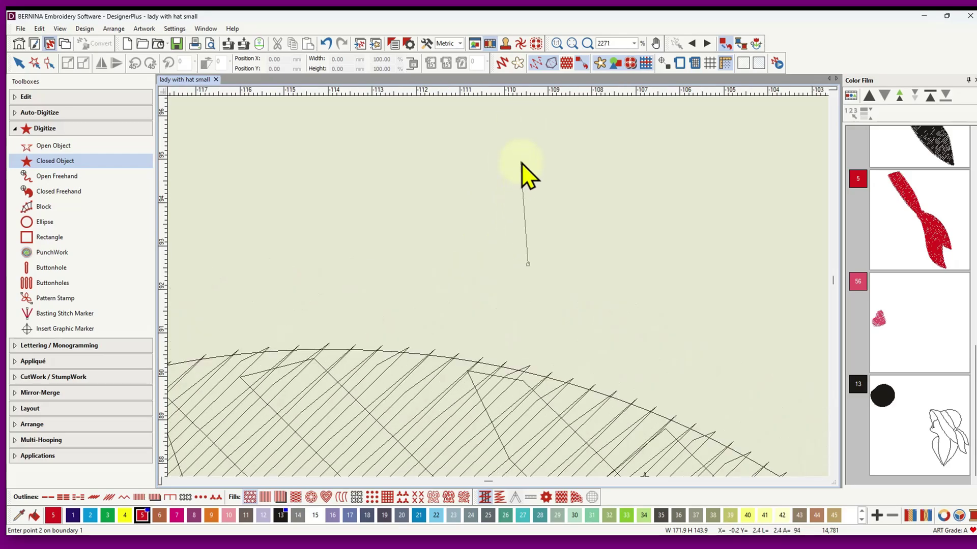
left_click(465, 370)
left_click(535, 383)
left_click(621, 412)
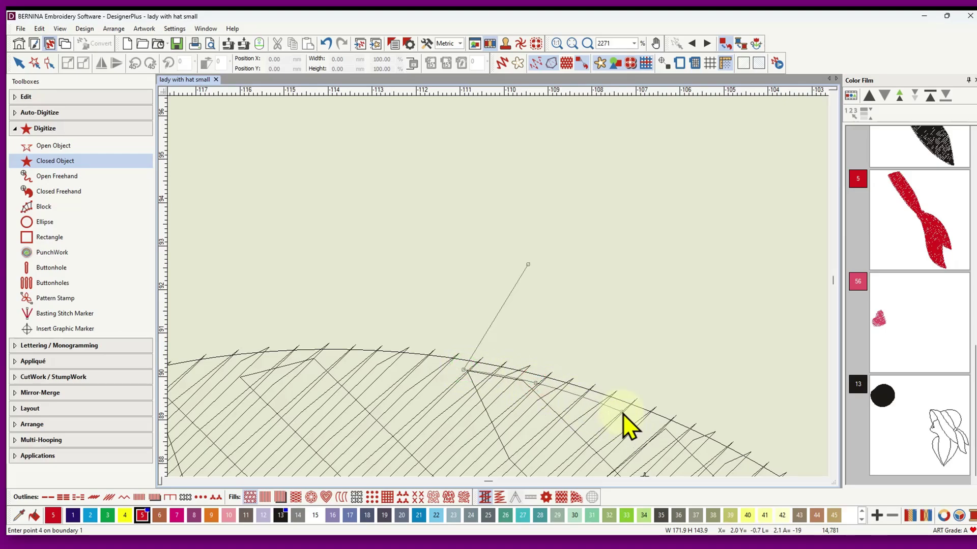
right_click(697, 448)
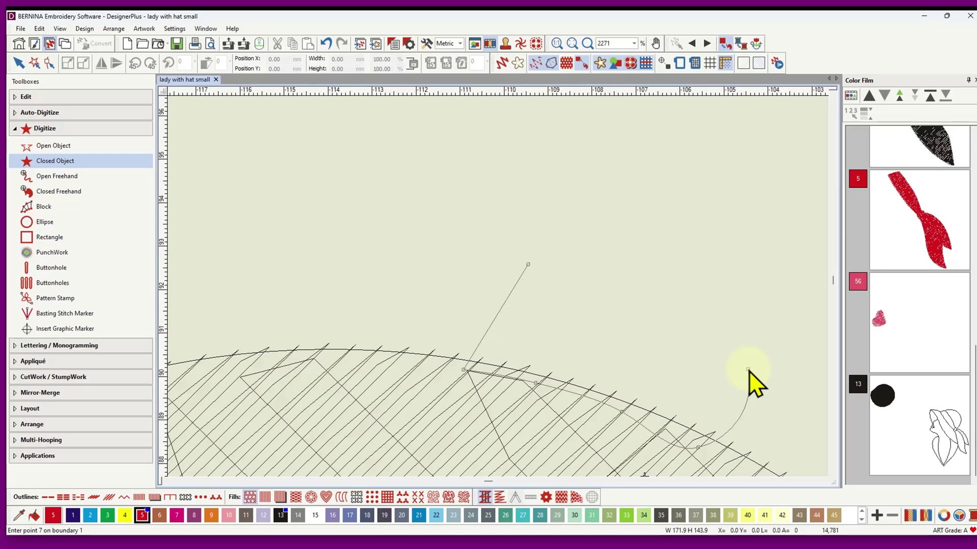
left_click(749, 370)
key("BackSpace")
key("BackSpace")
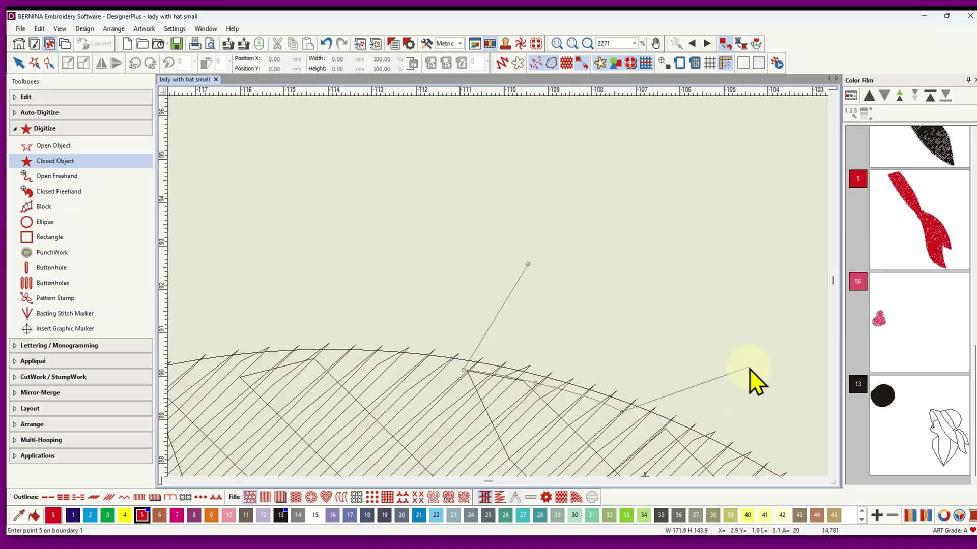
- Complete the red closed object as a four-sided patch about 7 mm wide, with straight sides outside the circle
left_click(692, 441)
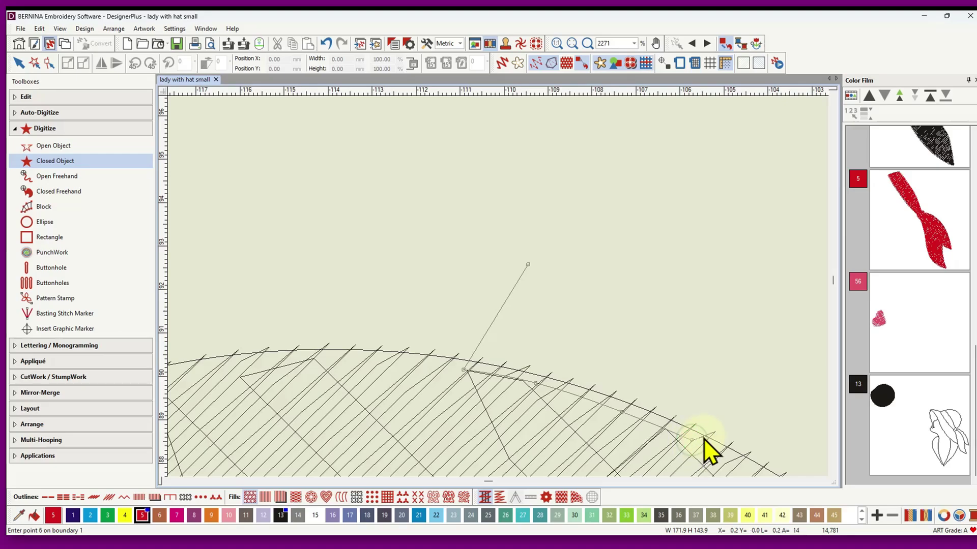
left_click(761, 312)
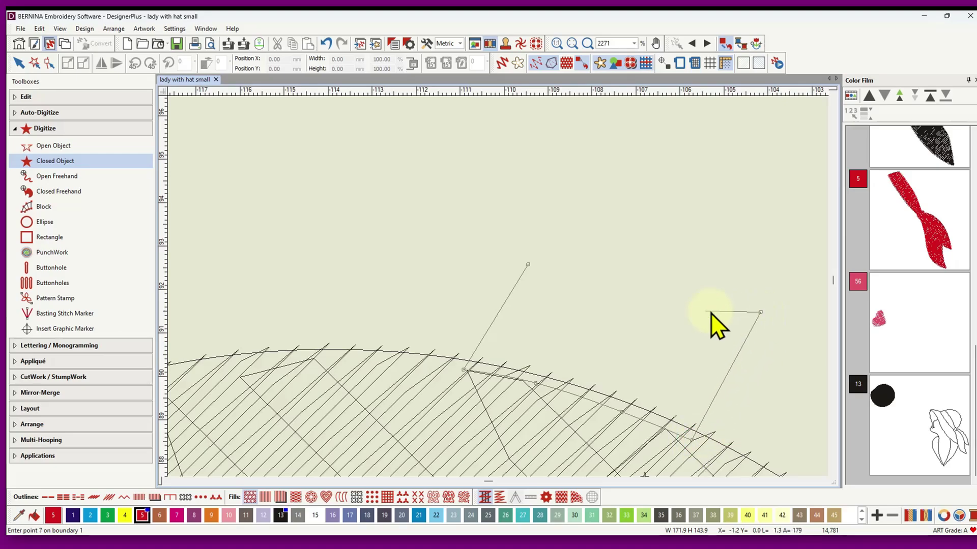
left_click(555, 255)
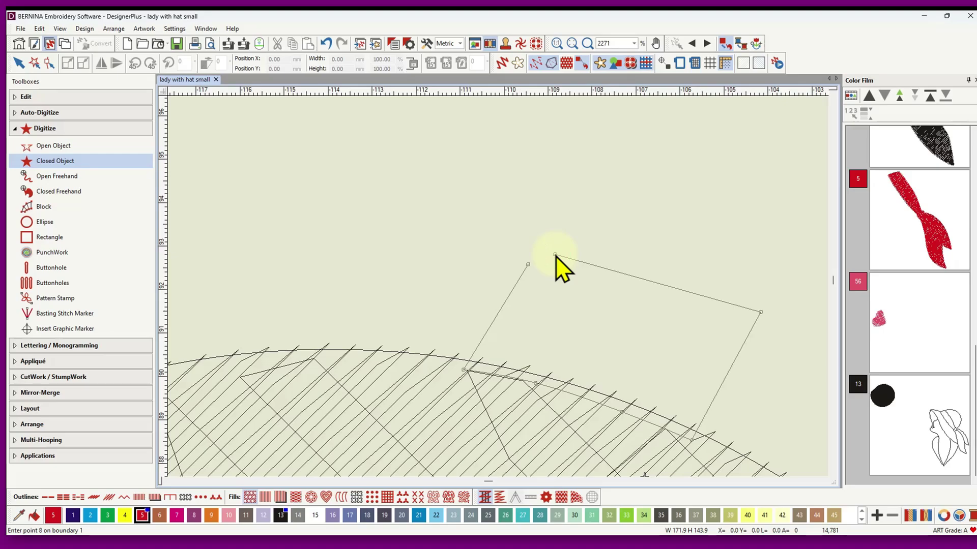
key("Return")
- Show the grid and examine the overlap between the red patch's stitches and the black circle's edge
scroll(593, 400, "up", 3)
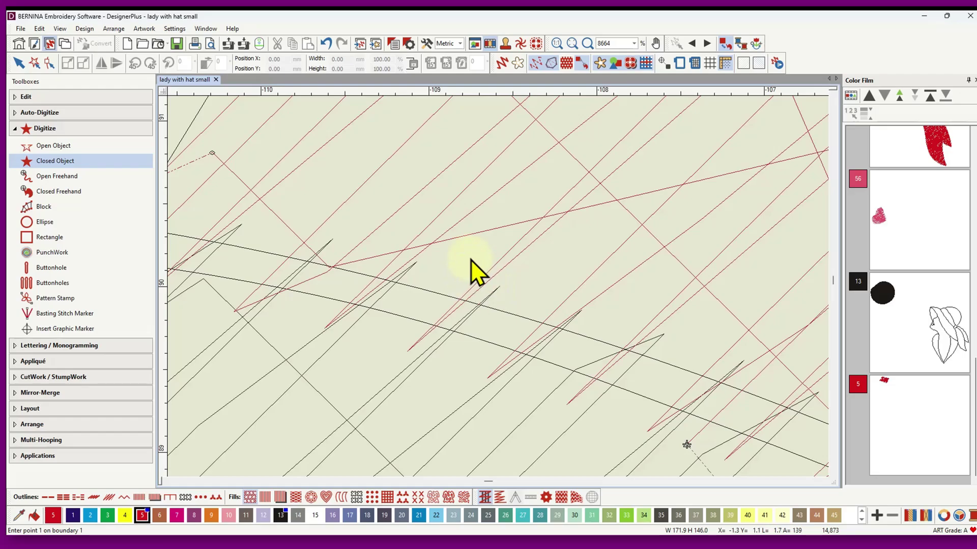
left_click(709, 62)
scroll(494, 300, "down", 6)
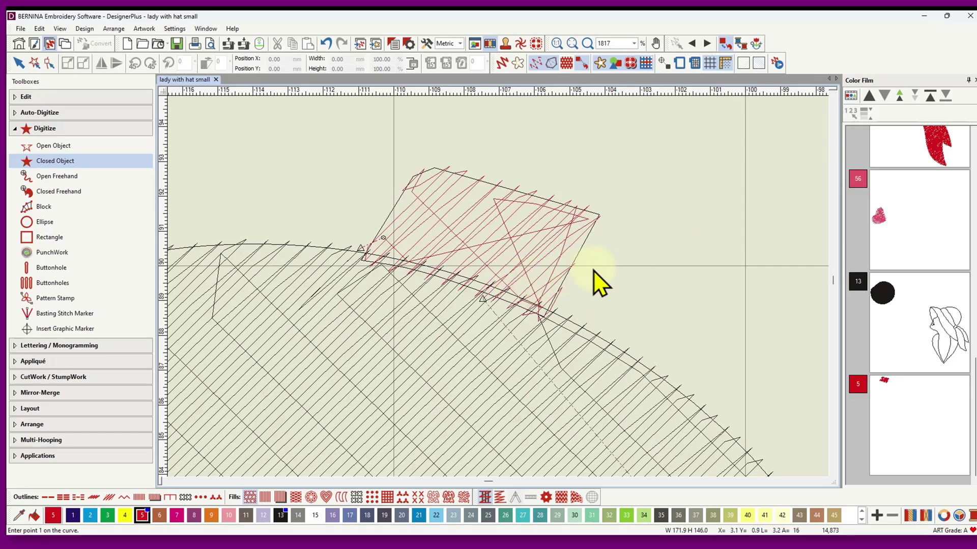
scroll(459, 317, "down", 2)
scroll(519, 315, "down", 2)
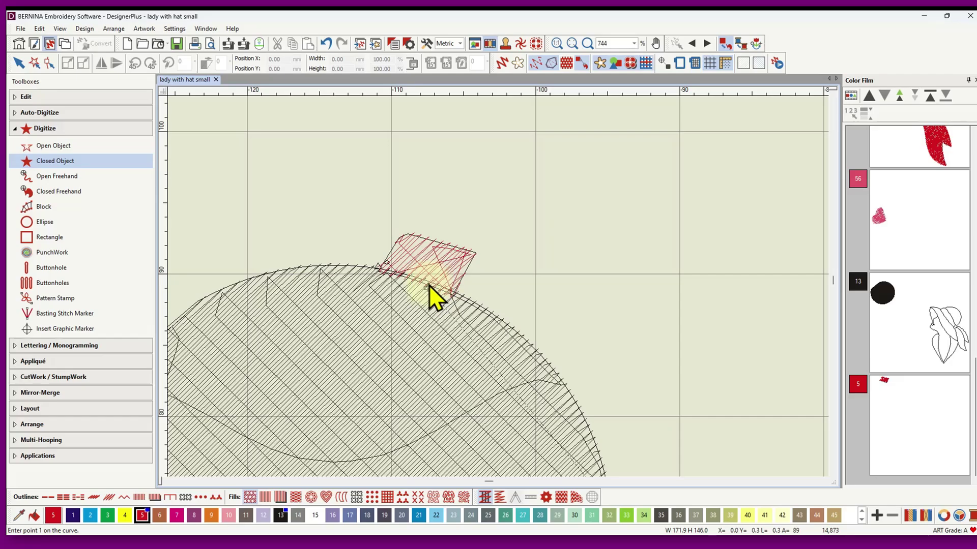
- Measure how far the red patch's stitches overlap the black circle's edge, between the two outlines
scroll(498, 288, "up", 8)
scroll(499, 288, "up", 1)
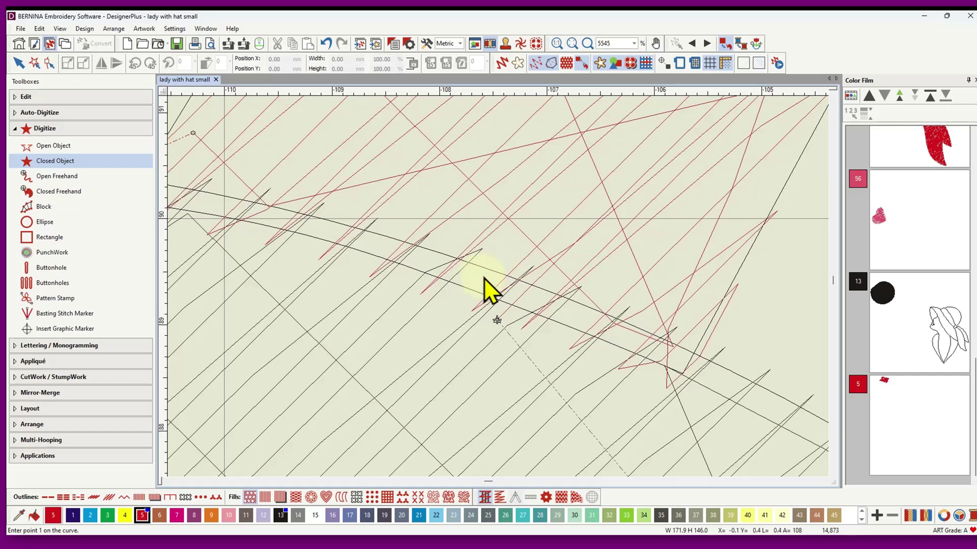
left_click(63, 29)
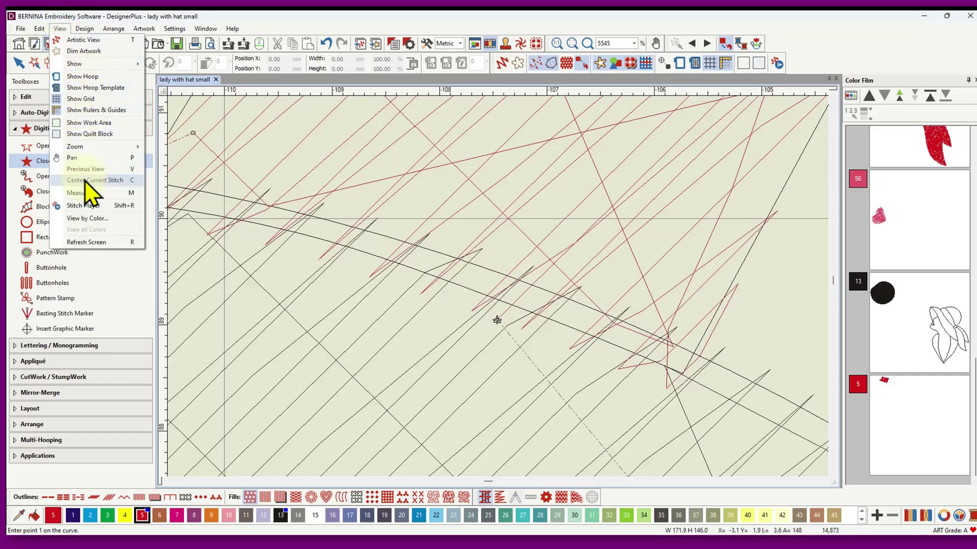
left_click(85, 193)
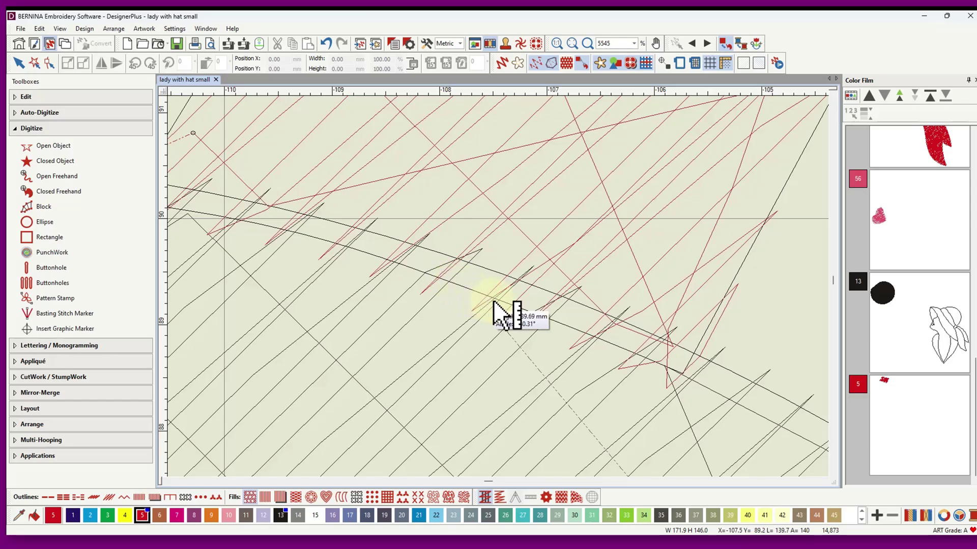
left_click(507, 304)
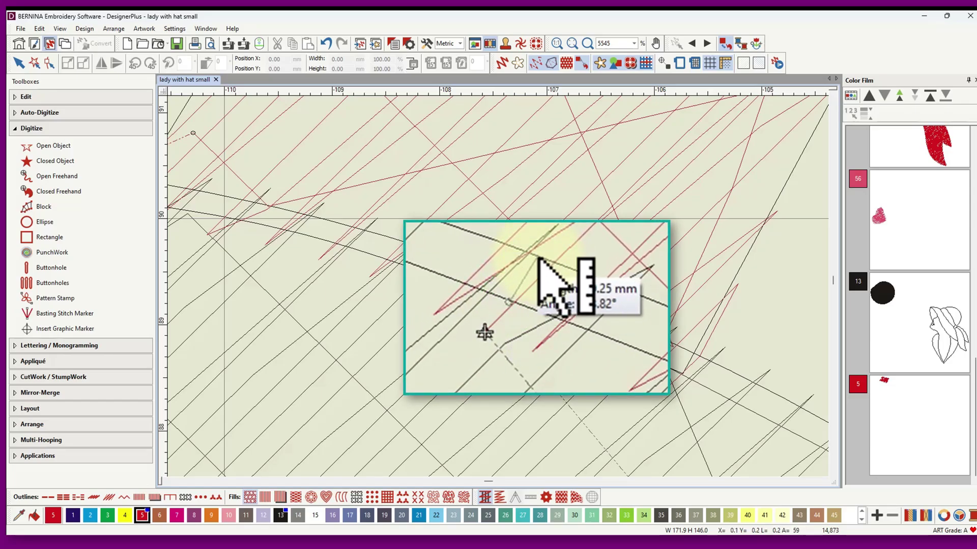
left_click(524, 285)
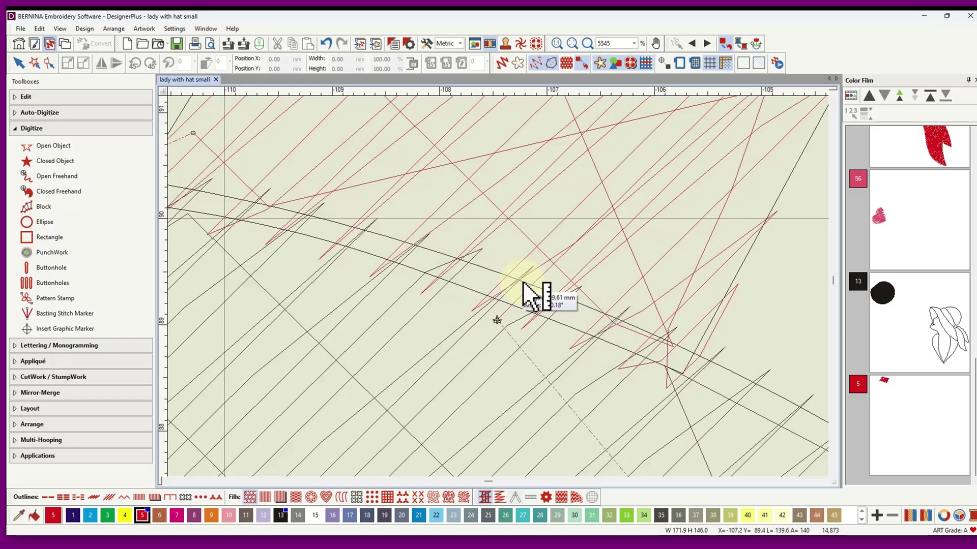
key("Escape")
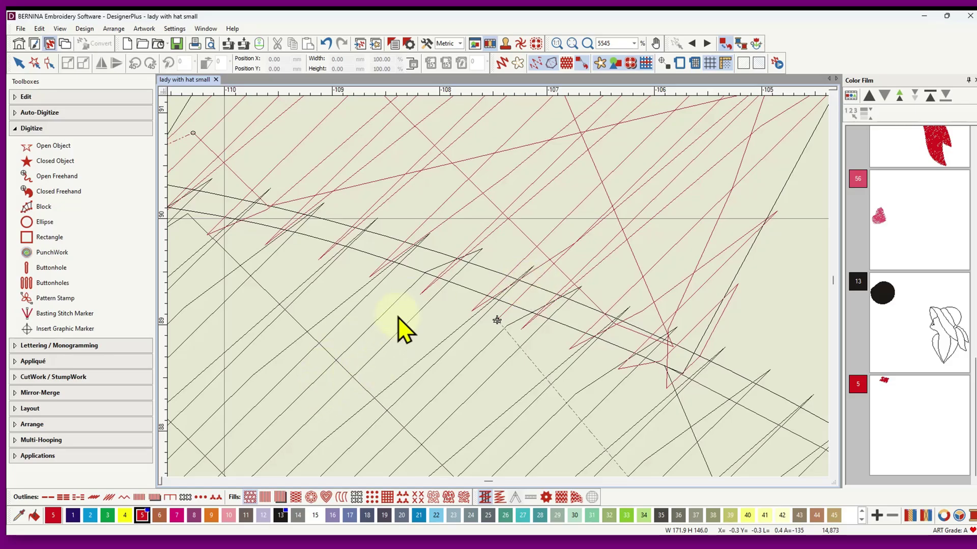
- Undo the red patch and the black circle to leave only the lady with hat design
scroll(499, 289, "down", 10)
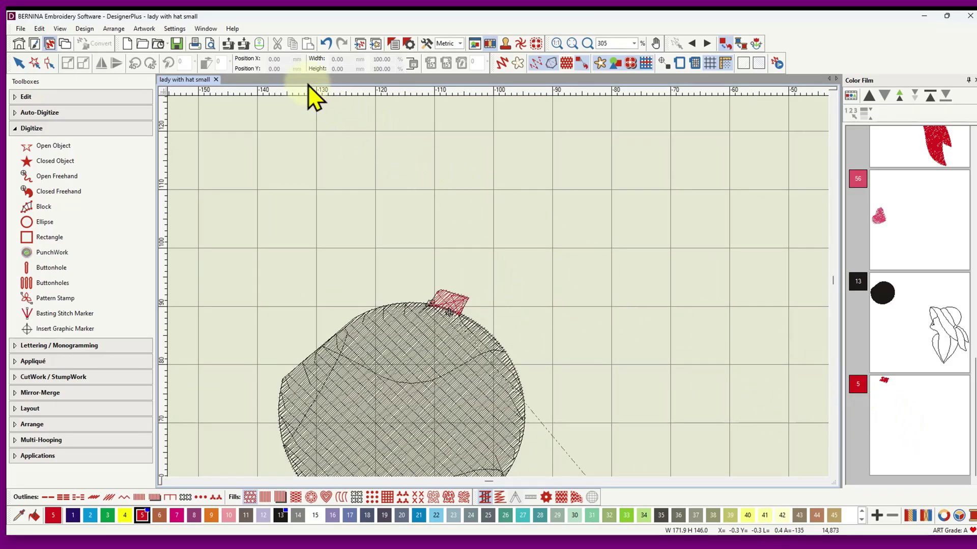
left_click(327, 44)
left_click(328, 44)
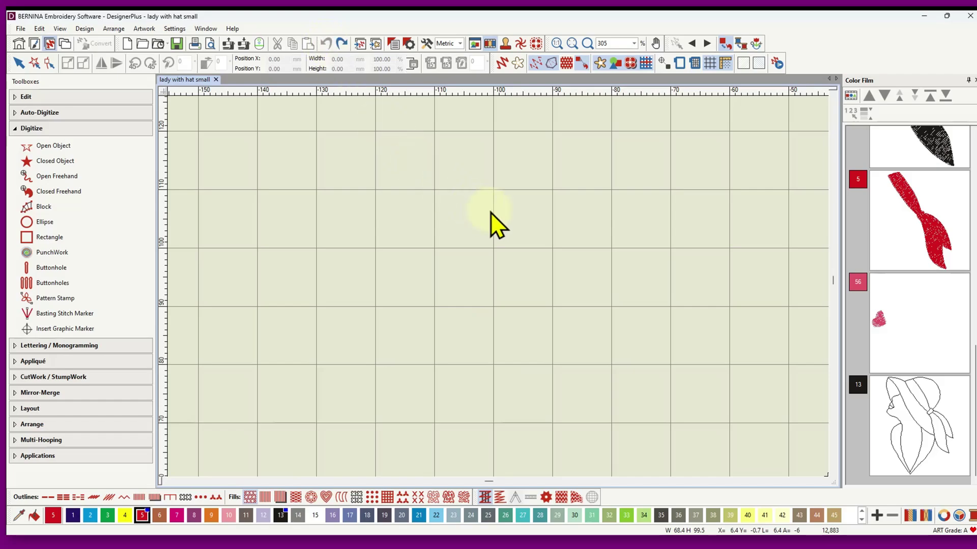
scroll(541, 307, "down", 5)
scroll(550, 325, "down", 2)
scroll(499, 288, "up", 5)
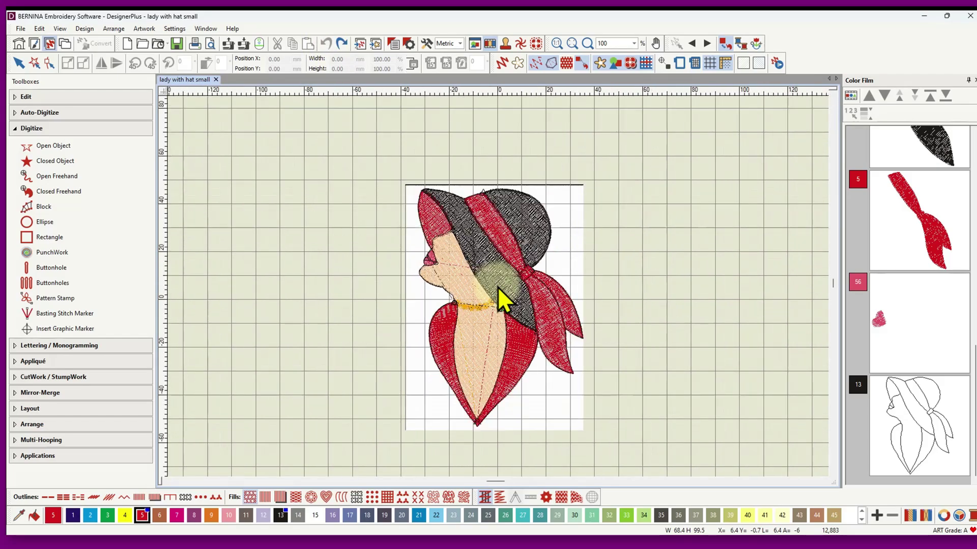
- Examine the necklace's outline stitch type, pattern, size and spacing in its object properties
scroll(931, 275, "up", 3)
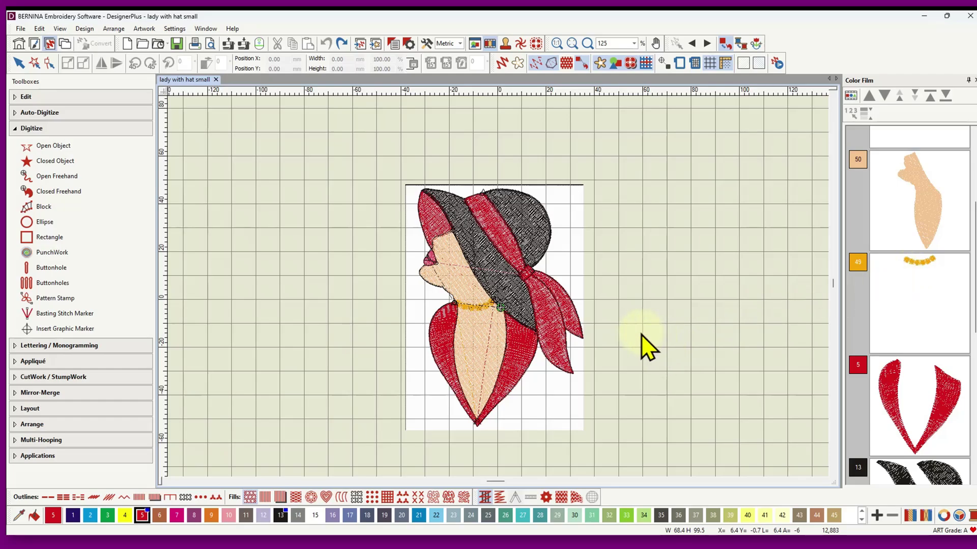
left_click(903, 311)
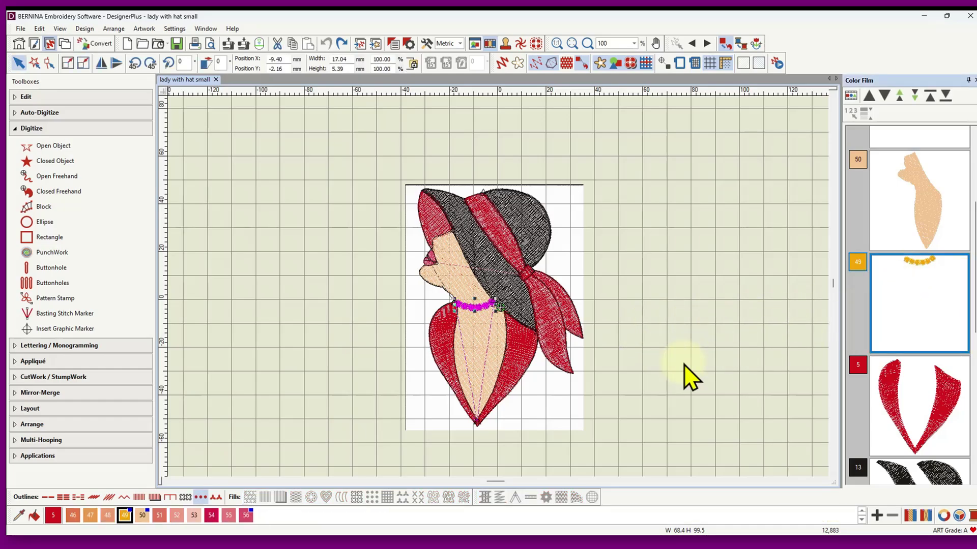
right_click(478, 306)
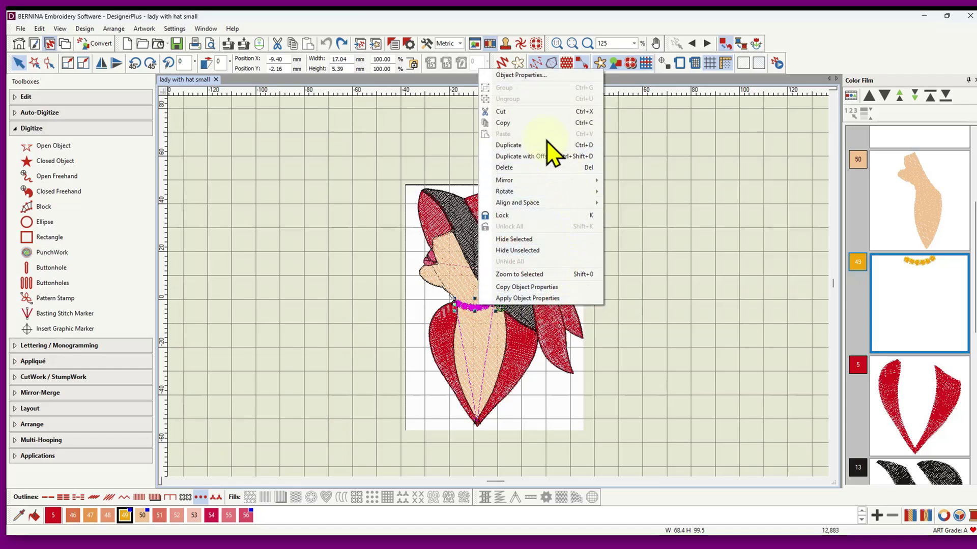
left_click(515, 73)
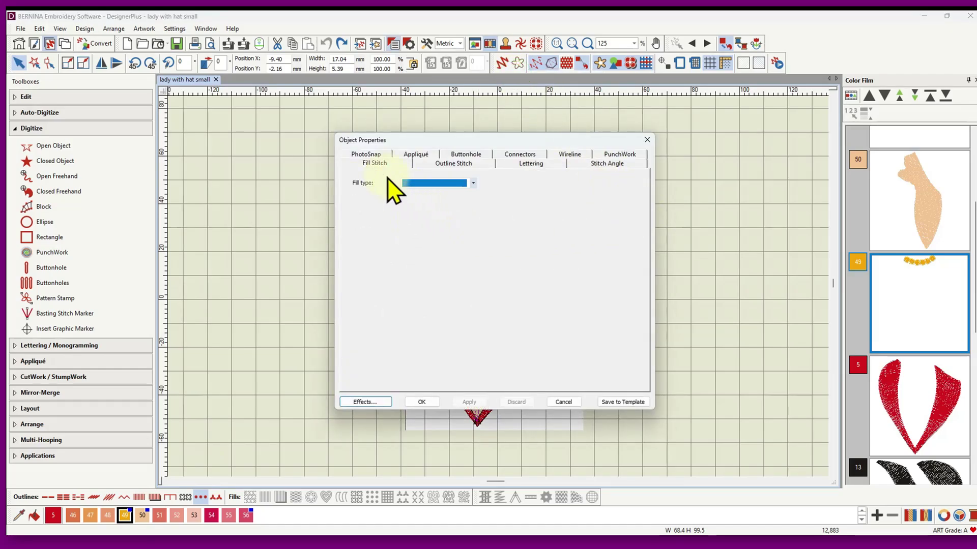
left_click(441, 163)
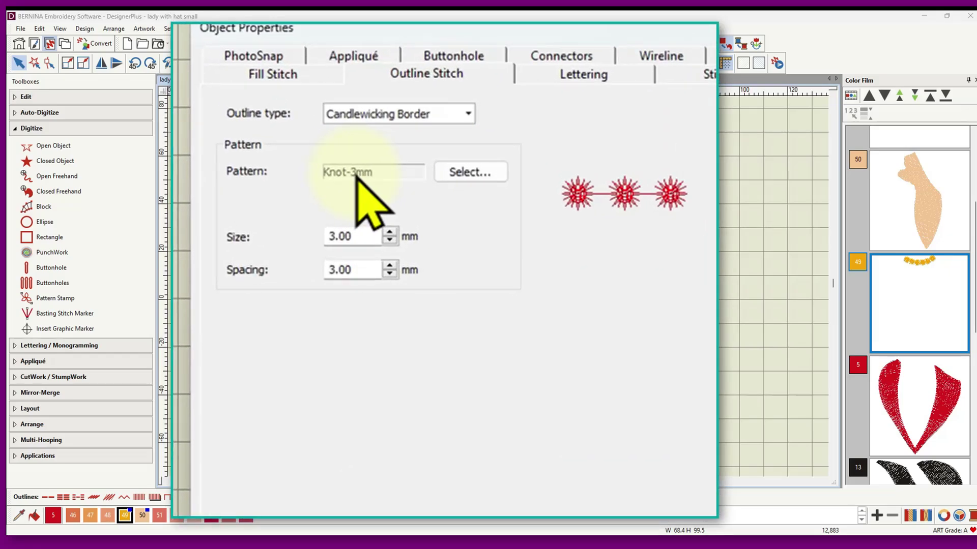
key("Return")
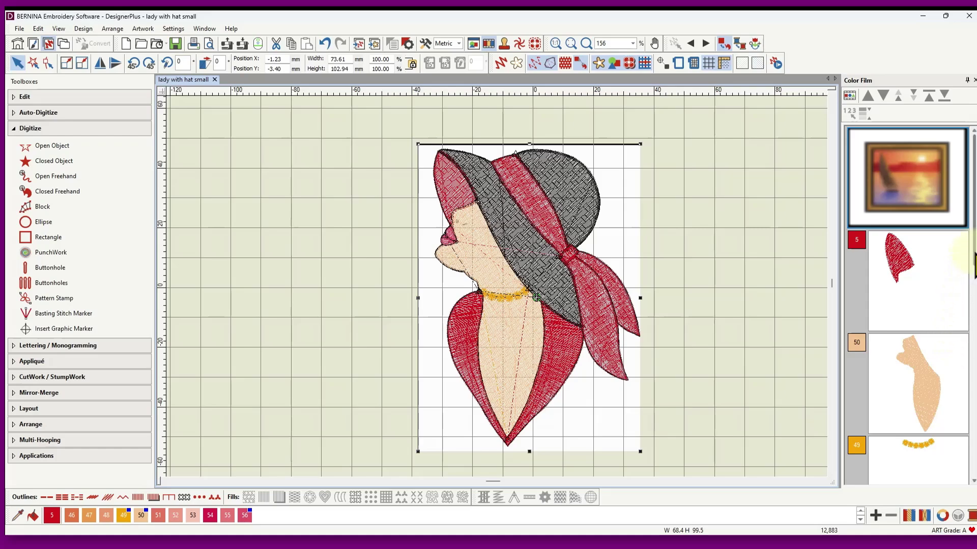
- List the design's objects individually in the Color Film and examine how the two red collar pieces meet at the lower point
scroll(972, 283, "down", 2)
scroll(973, 282, "down", 8)
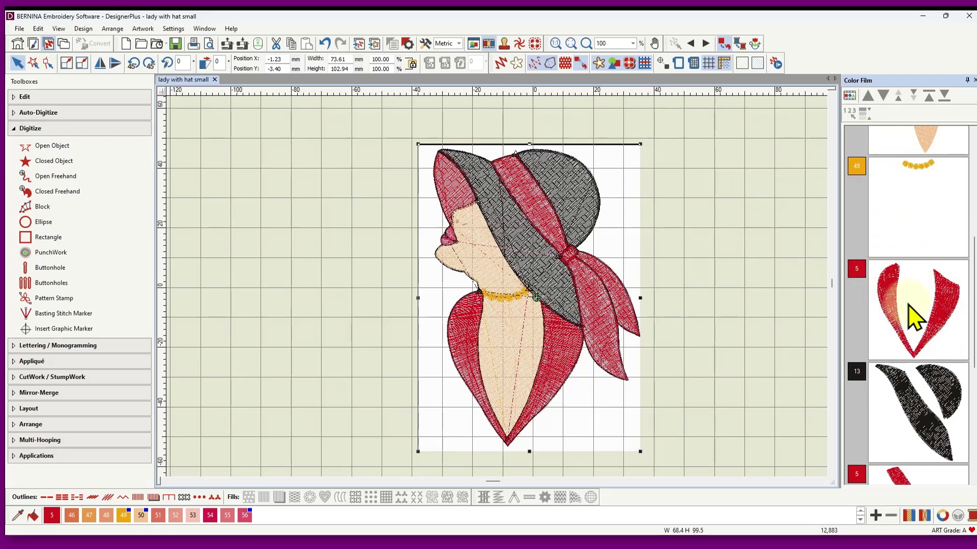
left_click(852, 97)
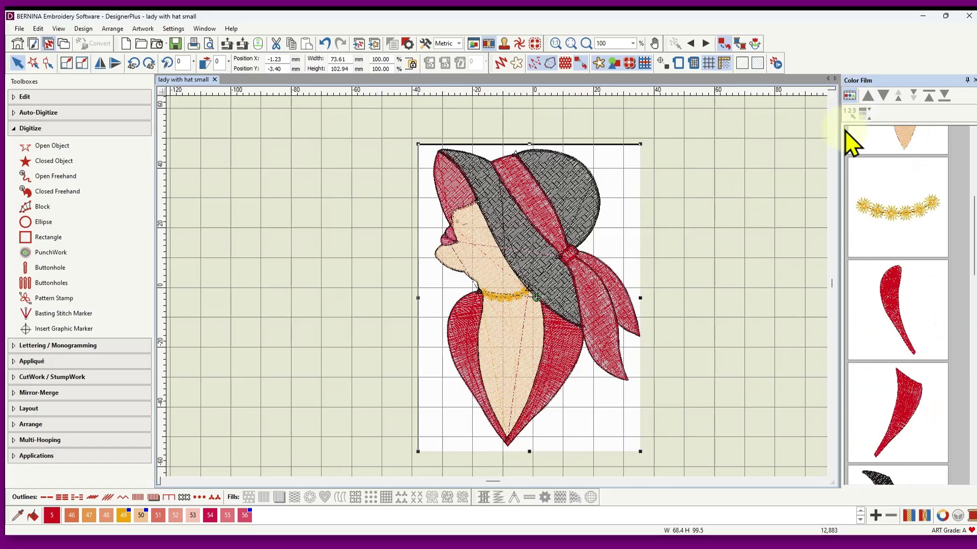
left_click(892, 308)
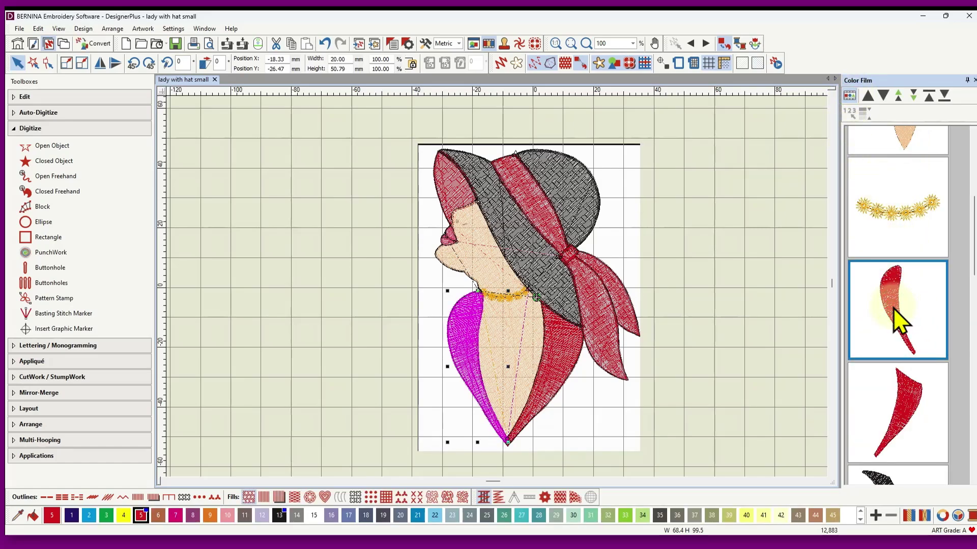
left_click(893, 405)
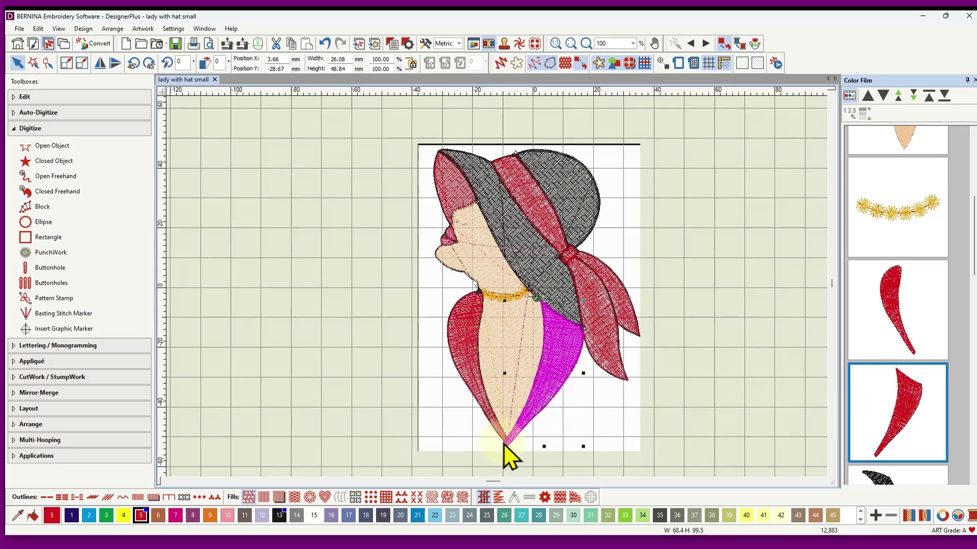
scroll(503, 445, "up", 4)
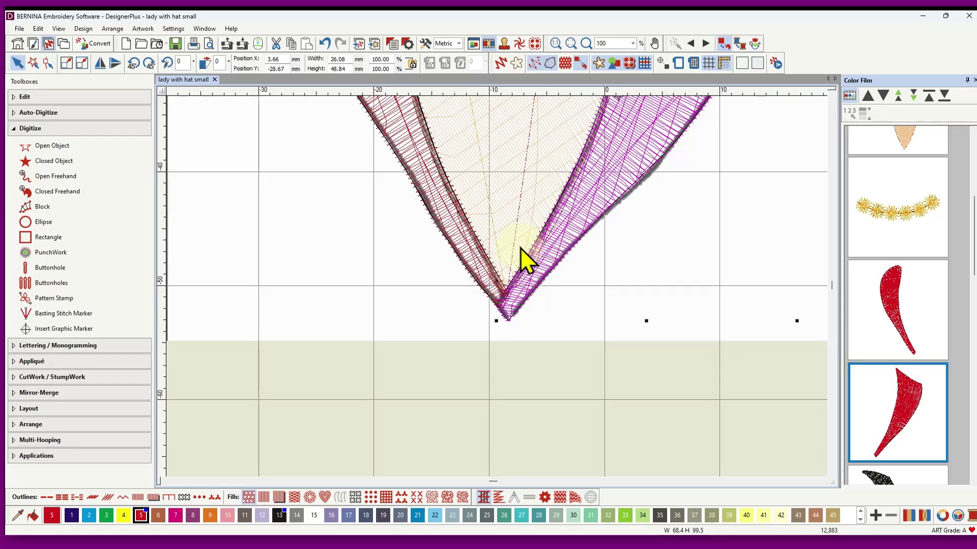
scroll(506, 236, "down", 3)
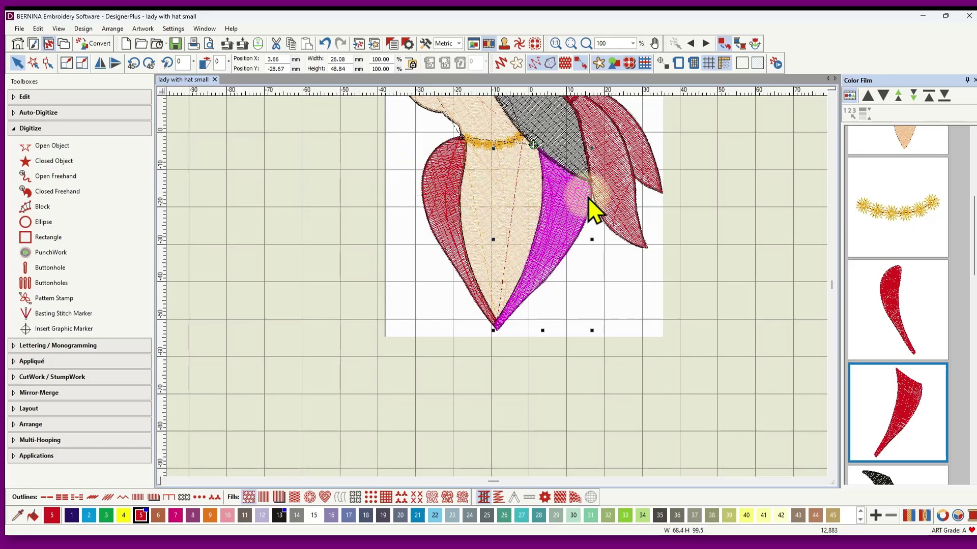
- Display the design in Artistic View and examine the left red collar piece's reshape points and stitch angles
left_click(906, 326)
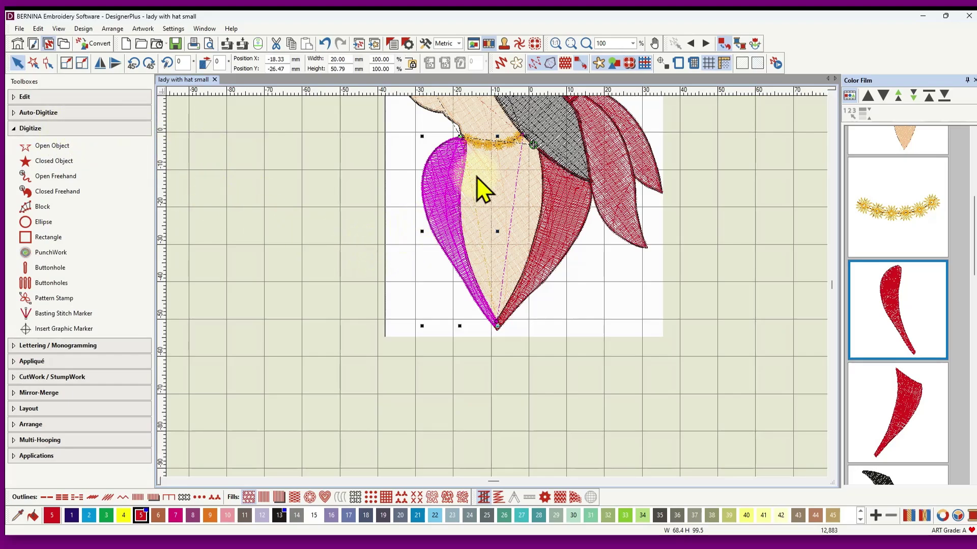
left_click(504, 63)
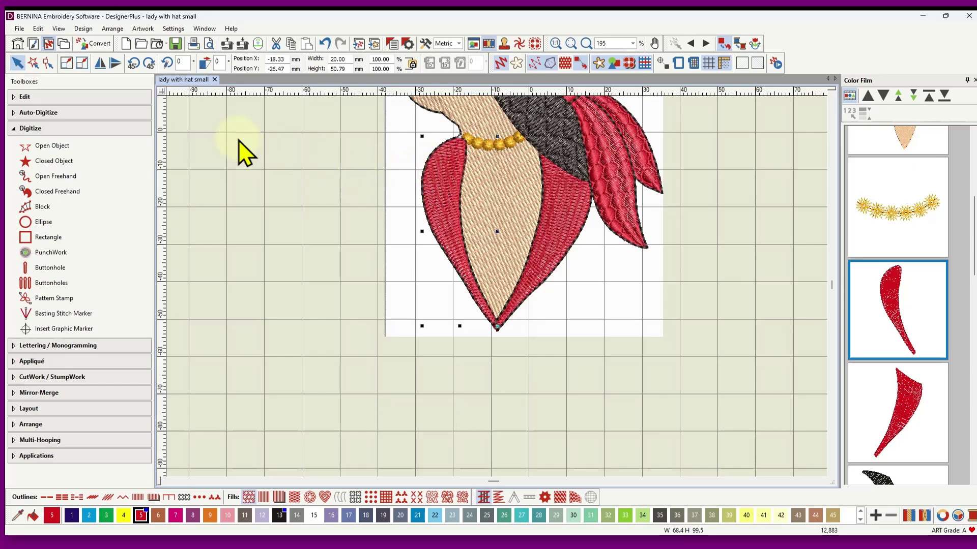
left_click(48, 62)
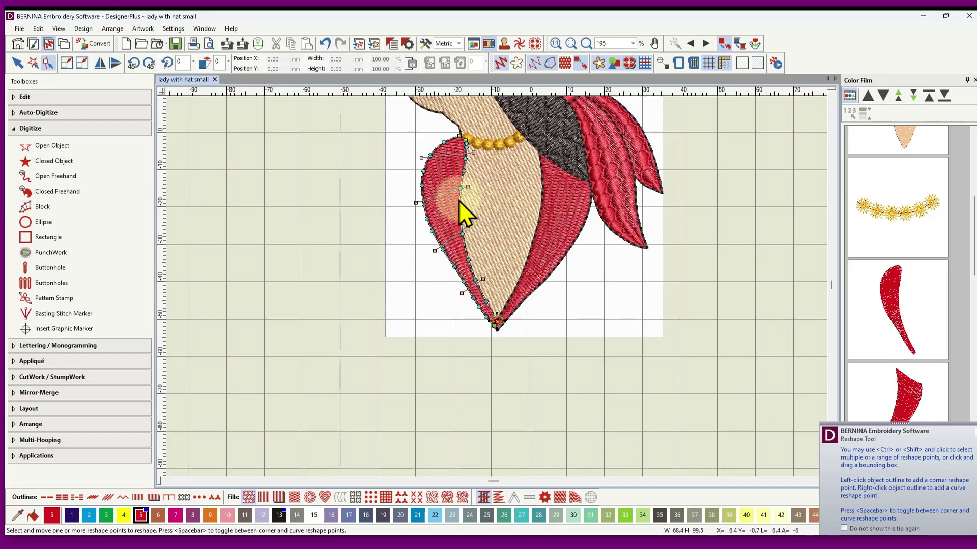
left_click(18, 63)
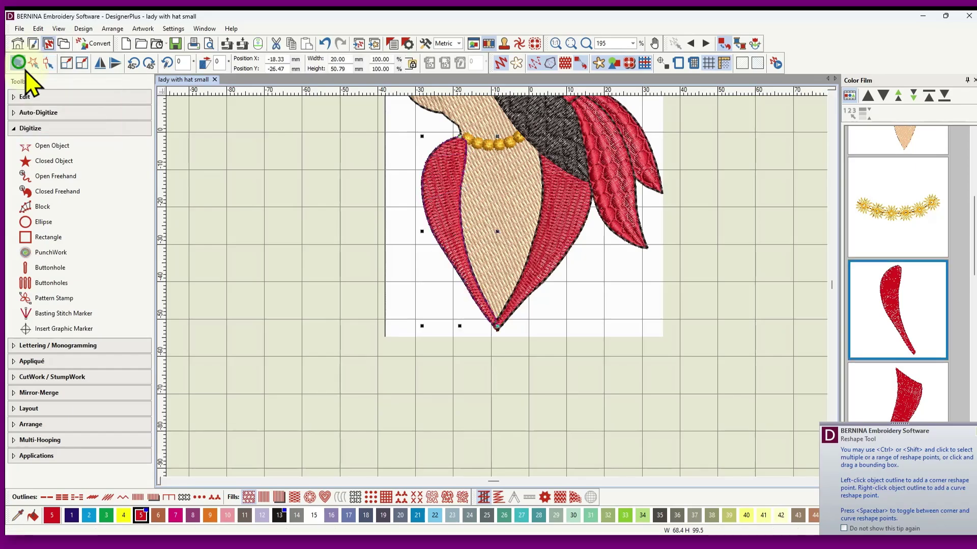
- Apply a curved fill effect to the left collar piece and reshape its guideline to run from beside the necklace towards the lower point
left_click(559, 497)
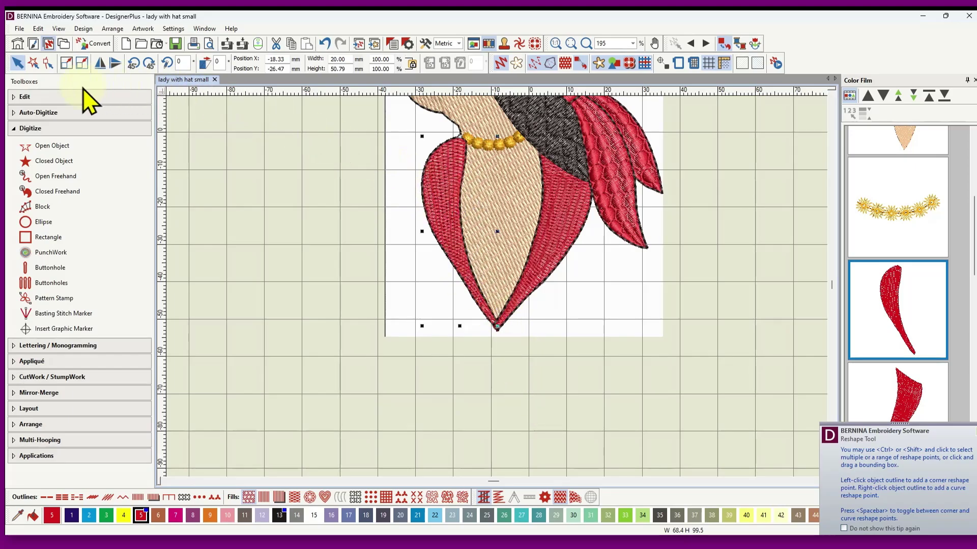
left_click(48, 63)
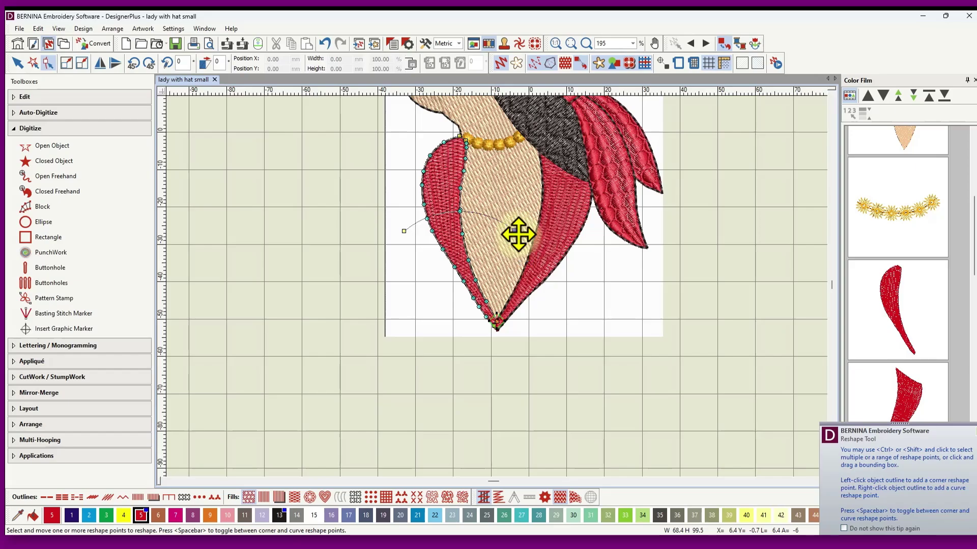
left_click_drag(518, 235, 478, 174)
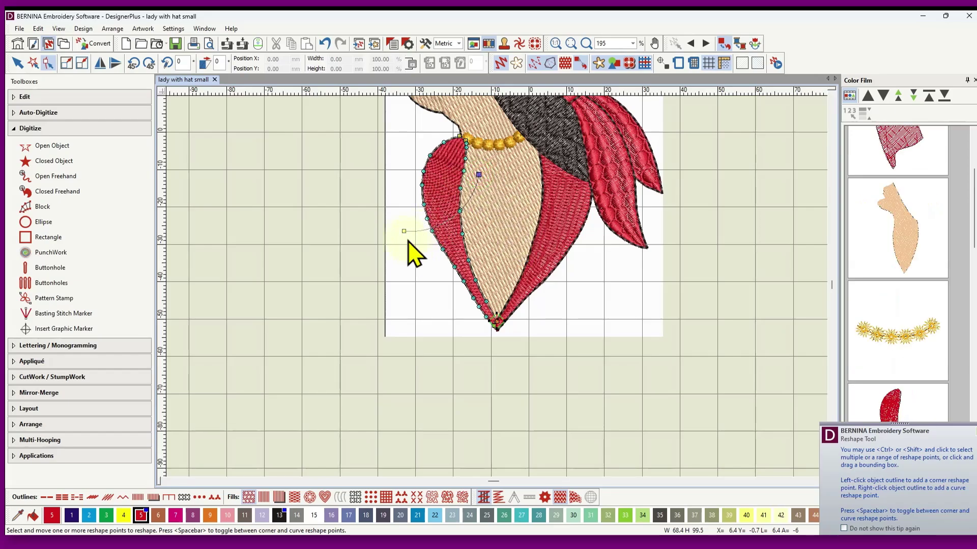
left_click_drag(404, 231, 486, 291)
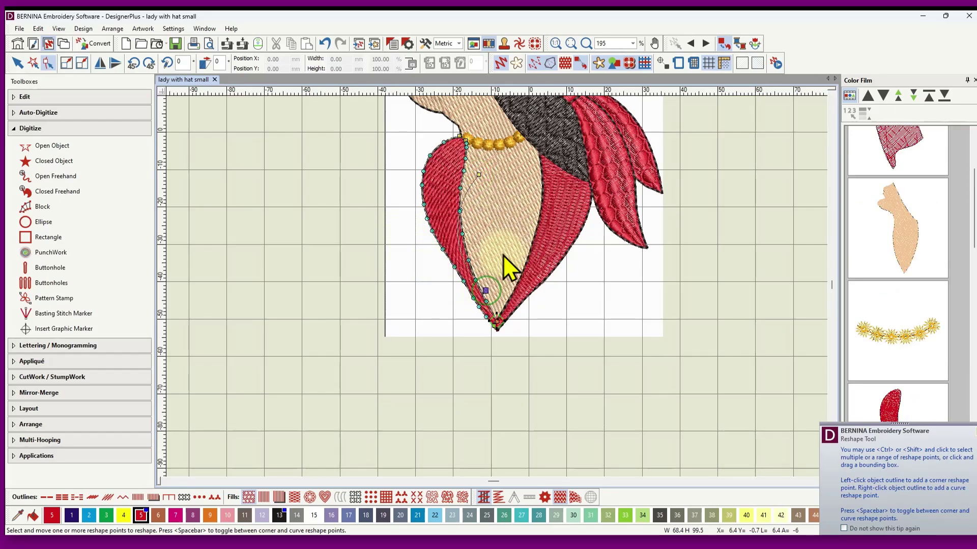
left_click(463, 153)
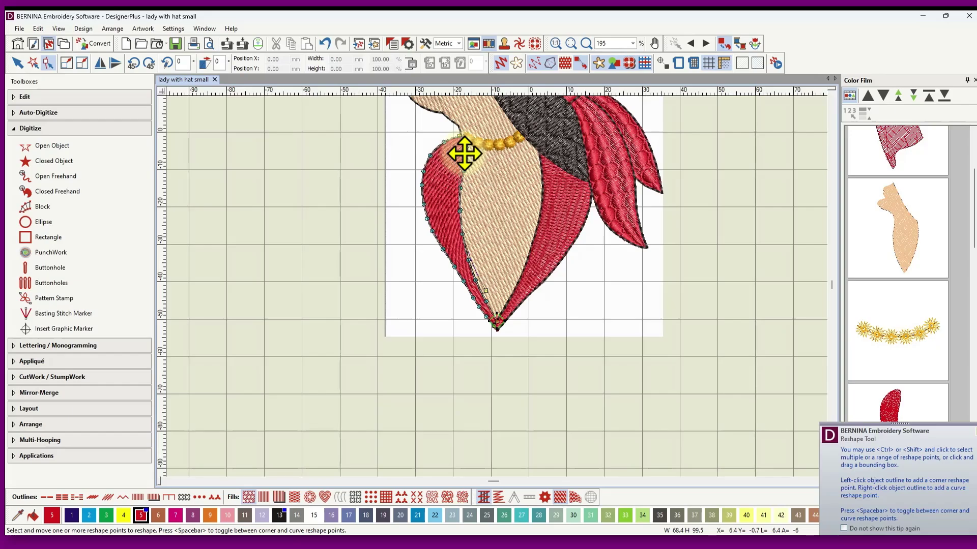
left_click_drag(462, 156, 472, 157)
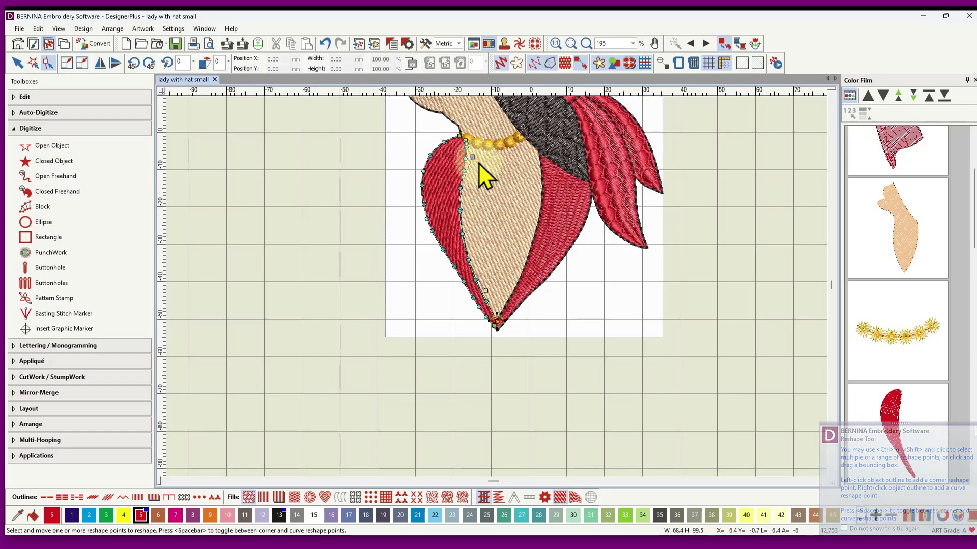
- Bend the collar fill's guideline outward, moving its lower end below the collar's tip and its upper end farther into the neck area
left_click(457, 223)
left_click(445, 214)
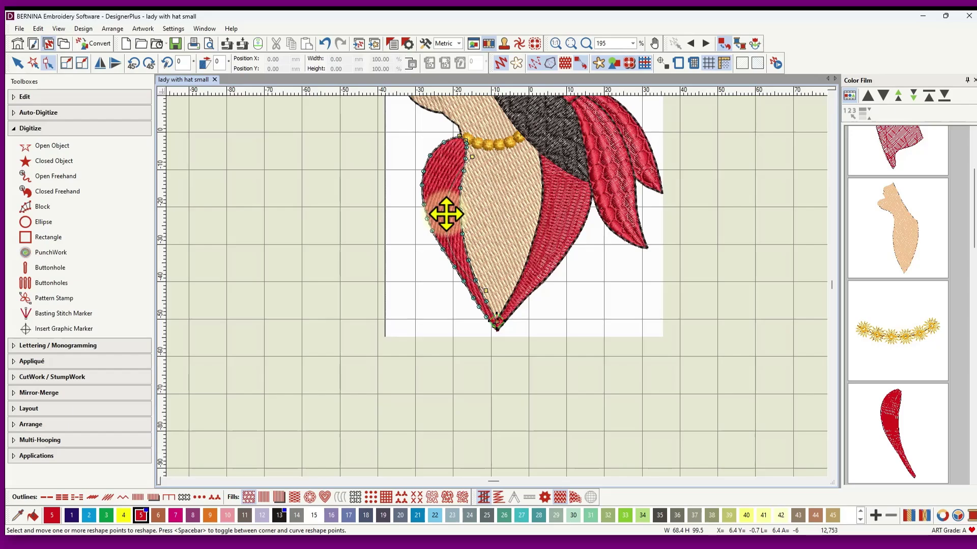
left_click_drag(488, 298, 479, 345)
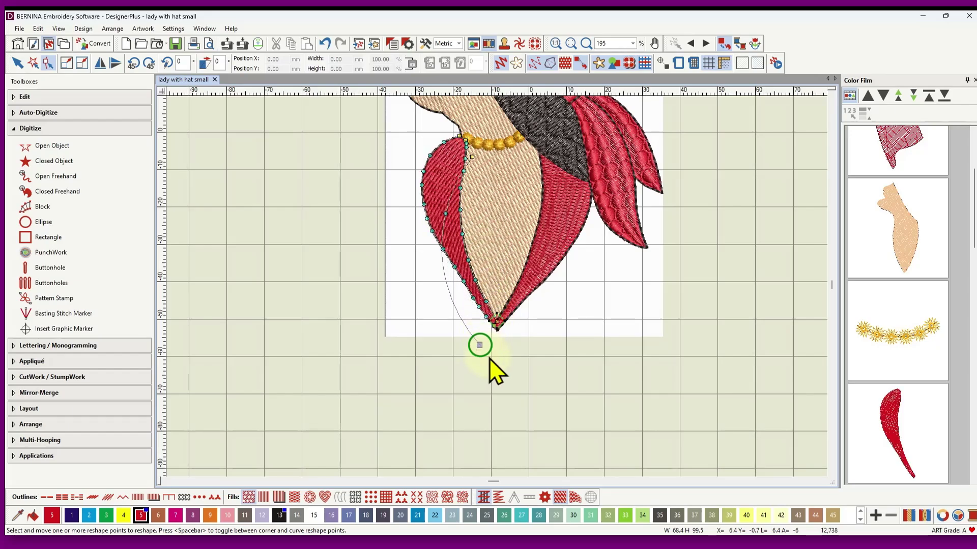
left_click(473, 158)
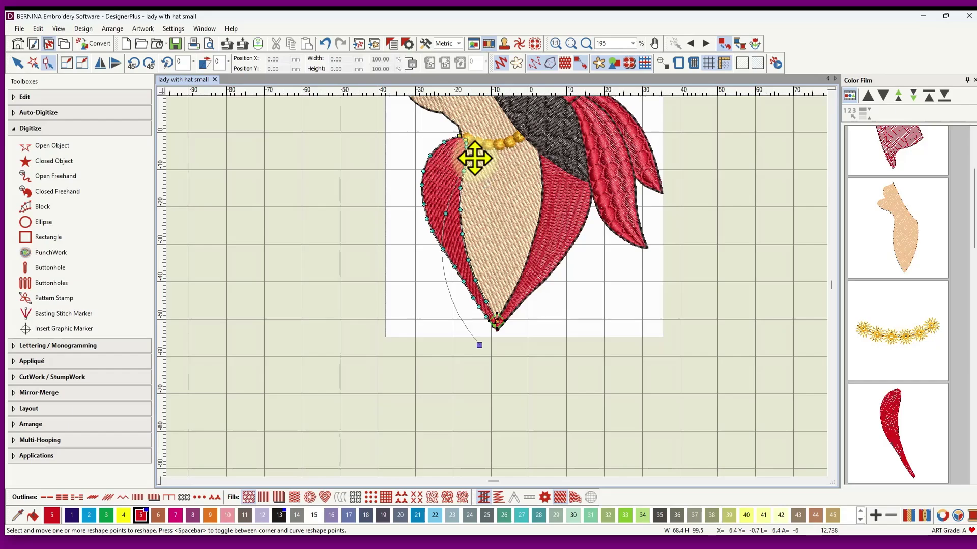
left_click(483, 163)
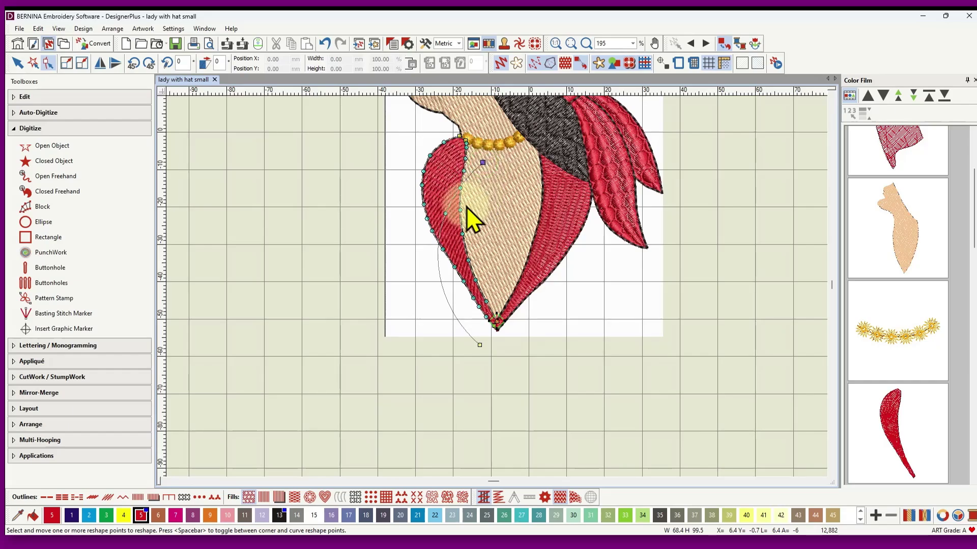
- Move the upper end of the left collar fill's guideline slightly lower and farther into the neck area
left_click(467, 181)
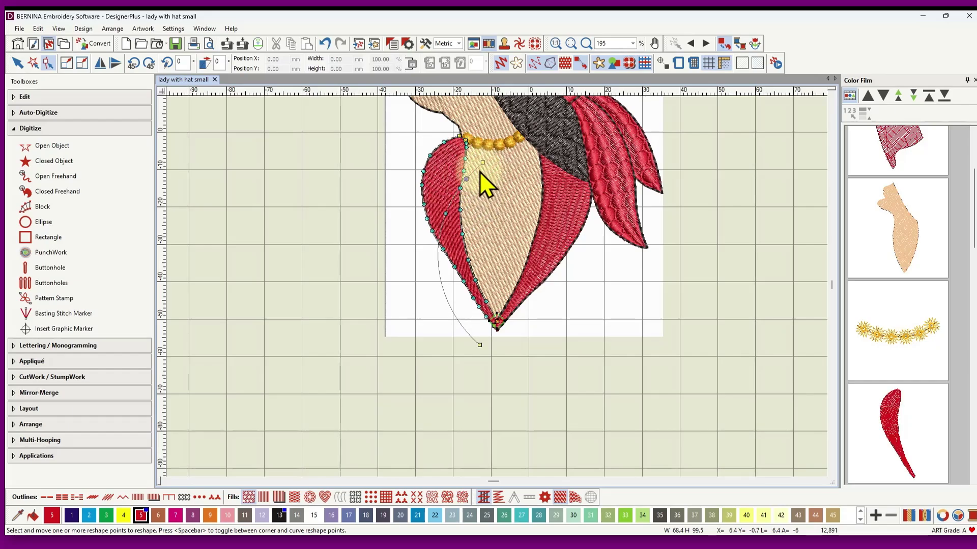
left_click_drag(482, 164, 488, 170)
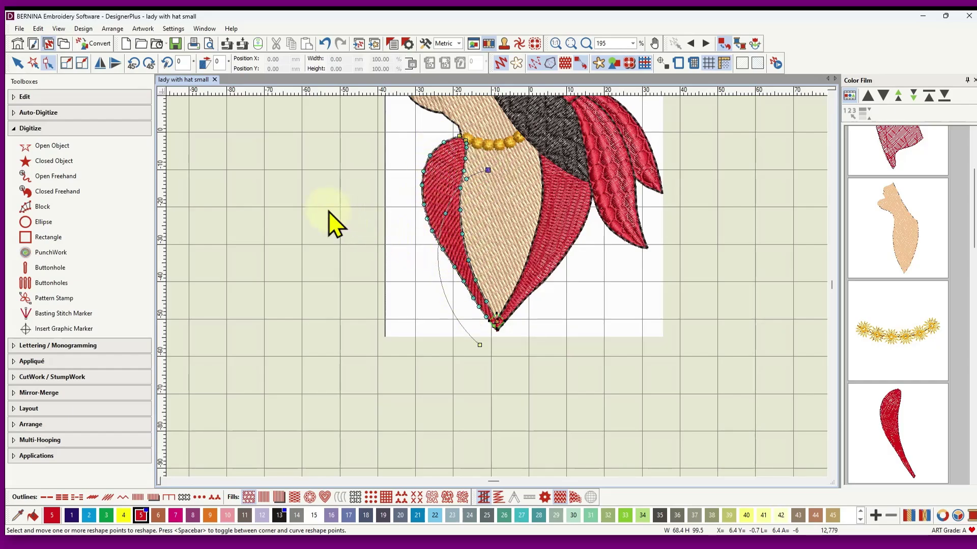
left_click(17, 63)
left_click(286, 188)
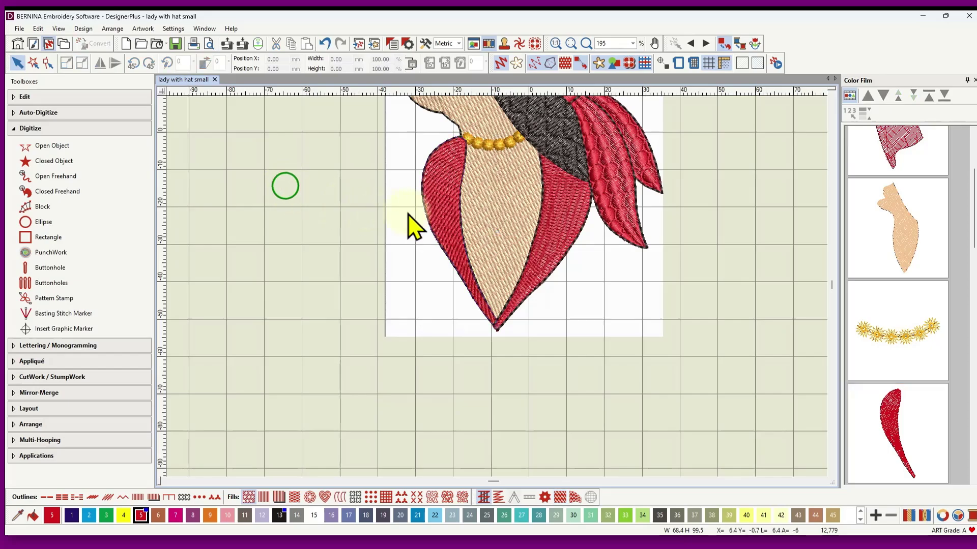
- Set the left collar piece's Step fill to step pattern 26
scroll(458, 217, "up", 3)
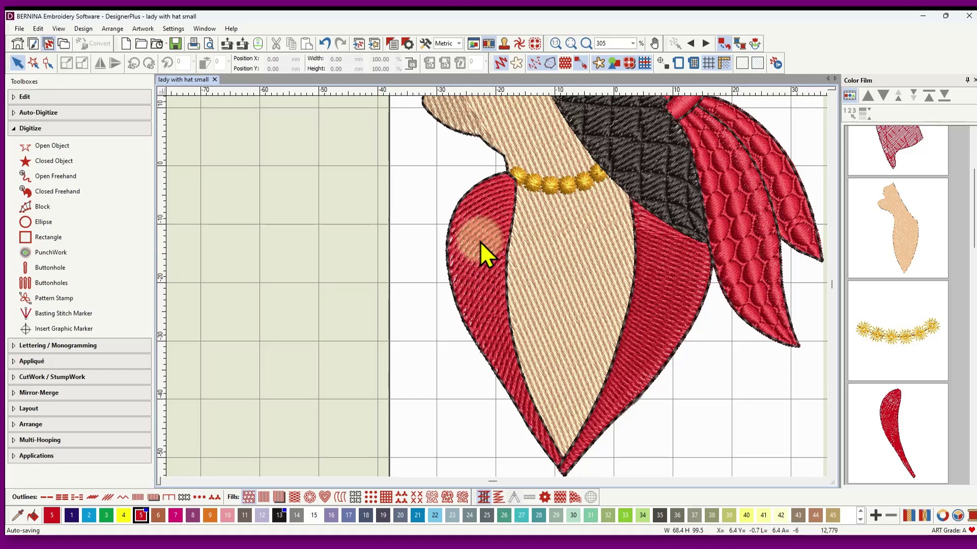
left_click(890, 436)
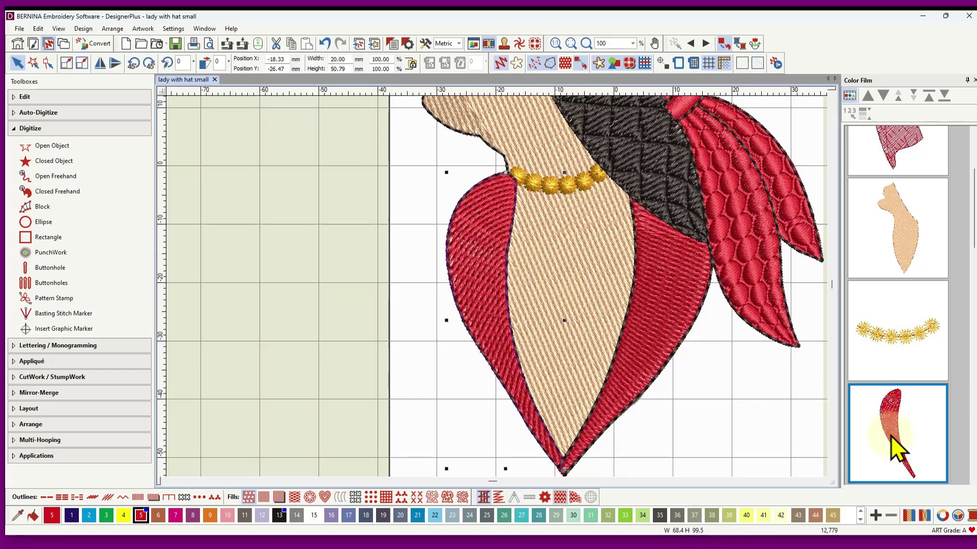
right_click(476, 261)
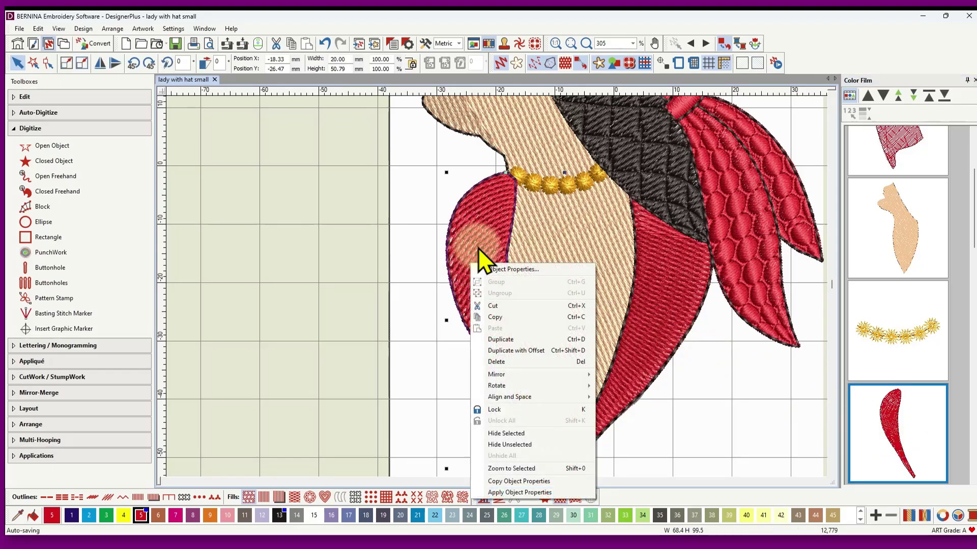
left_click(501, 267)
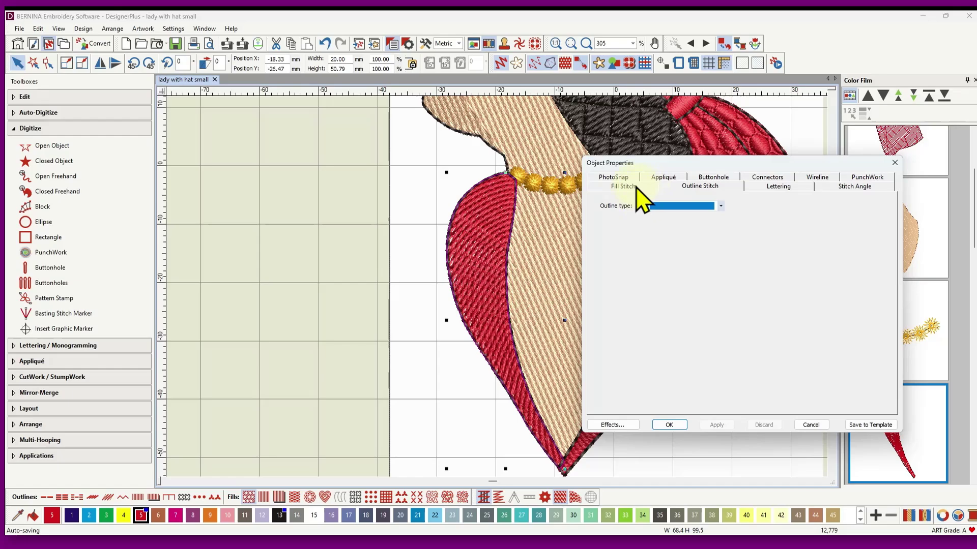
left_click(623, 186)
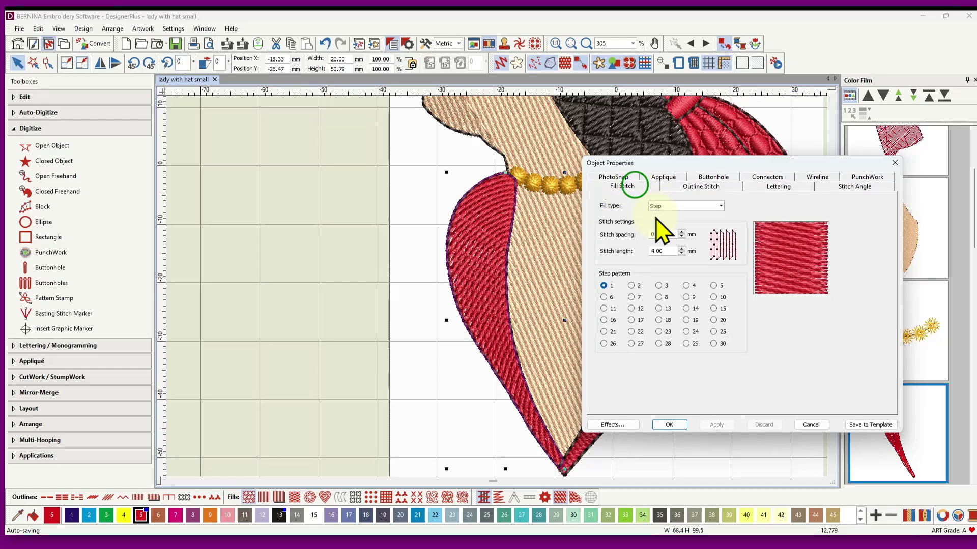
left_click(603, 344)
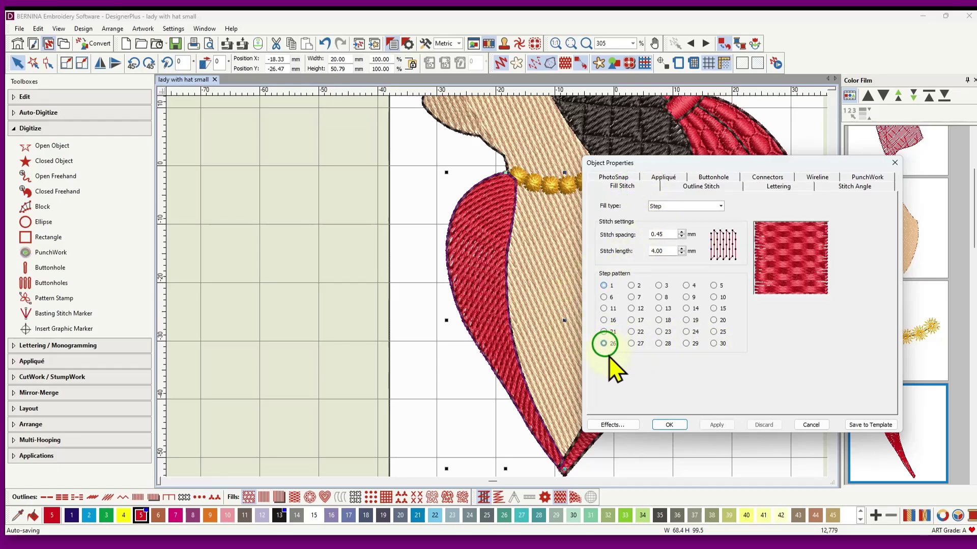
left_click(717, 427)
left_click(493, 194)
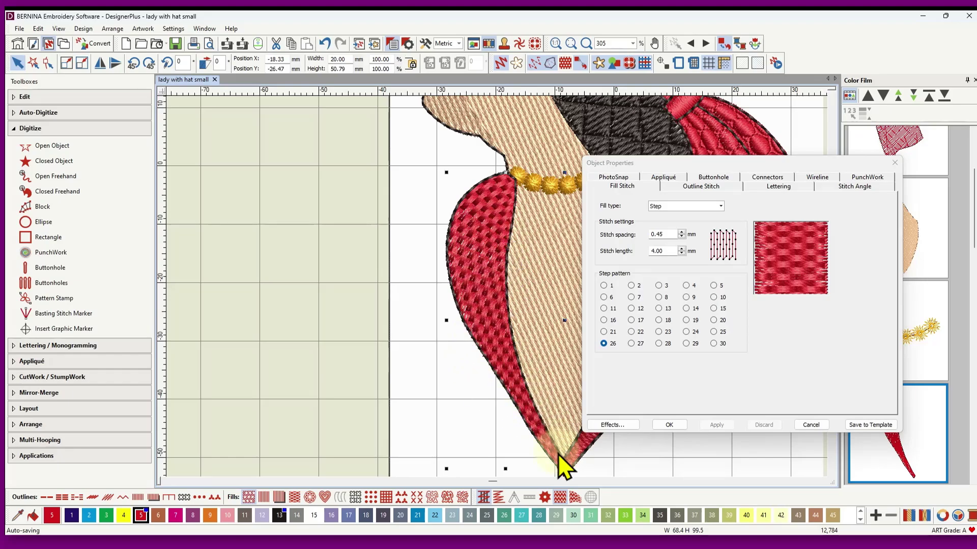
- Switch off the curved fill effect on the left collar piece and remove its multiple stitch angles
left_click(559, 497)
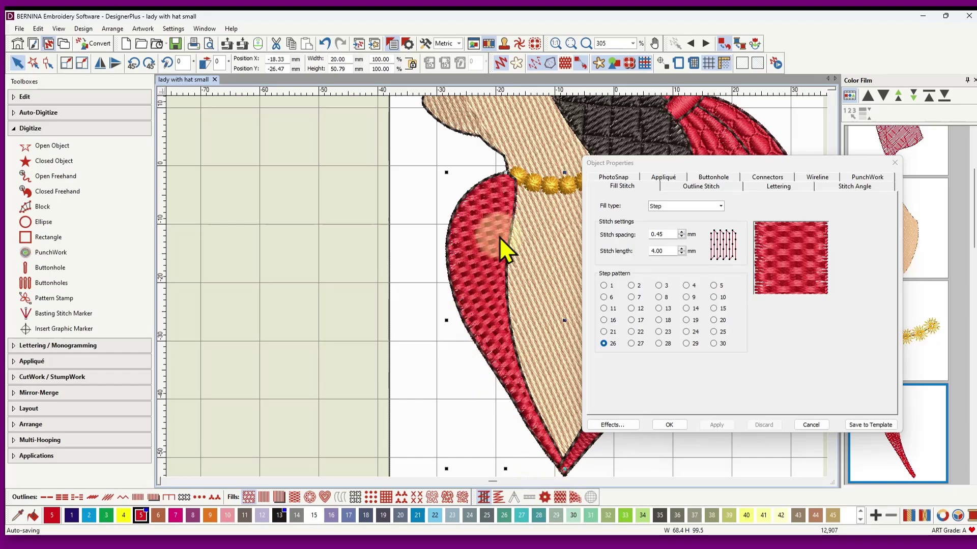
left_click(481, 230)
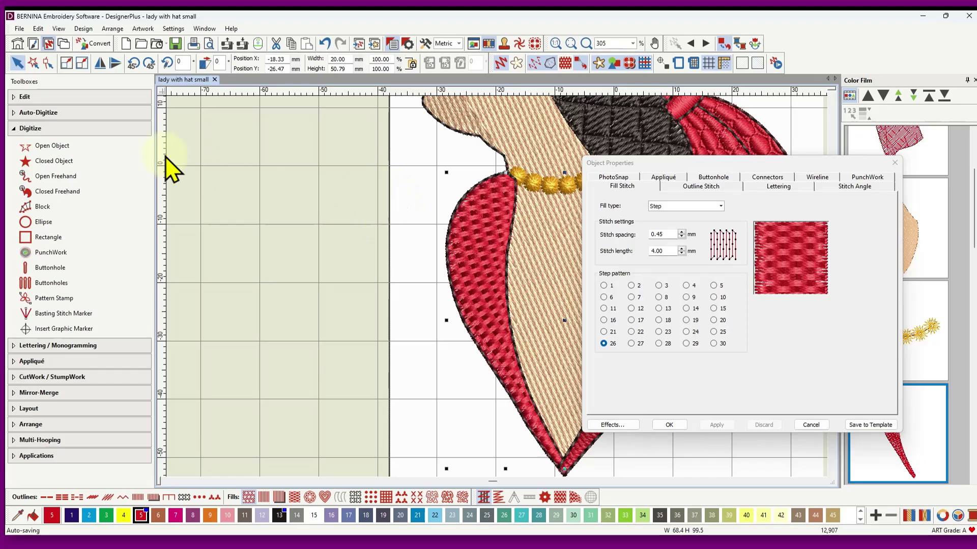
left_click(45, 96)
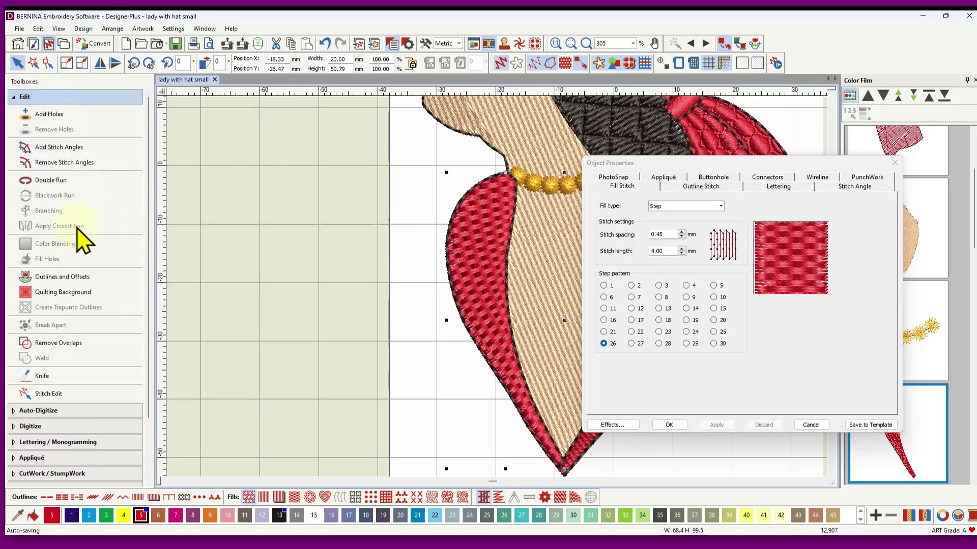
left_click(66, 163)
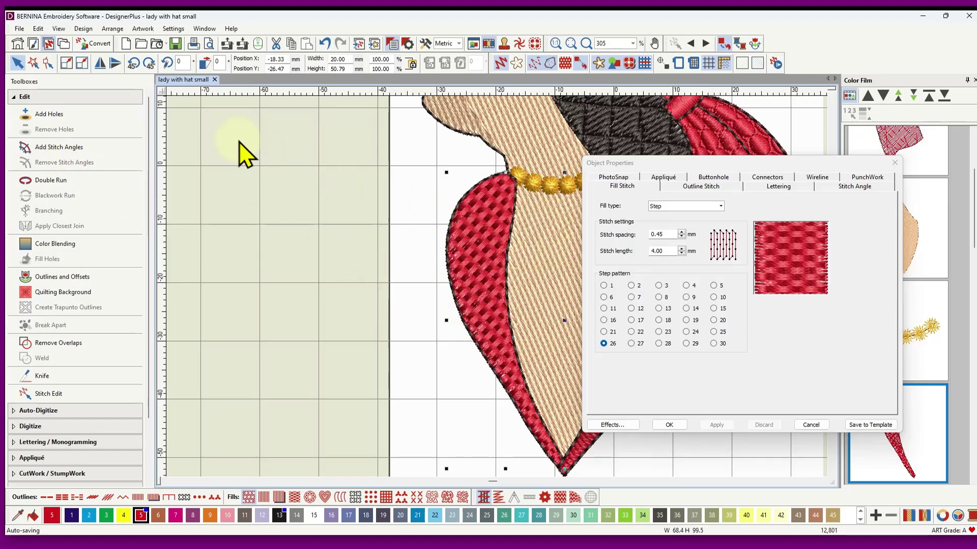
- Reshape the left collar piece's stitch angle line so it runs nearly horizontally through the lower point
left_click(48, 63)
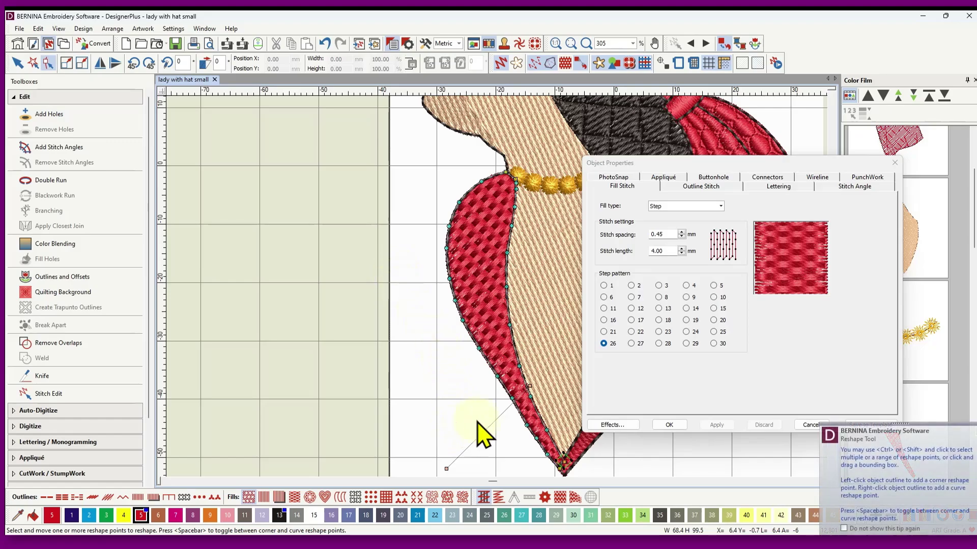
mouse_move(530, 388)
left_mouse_down()
mouse_move(563, 399)
mouse_move(538, 375)
mouse_move(547, 380)
mouse_move(539, 384)
left_mouse_up()
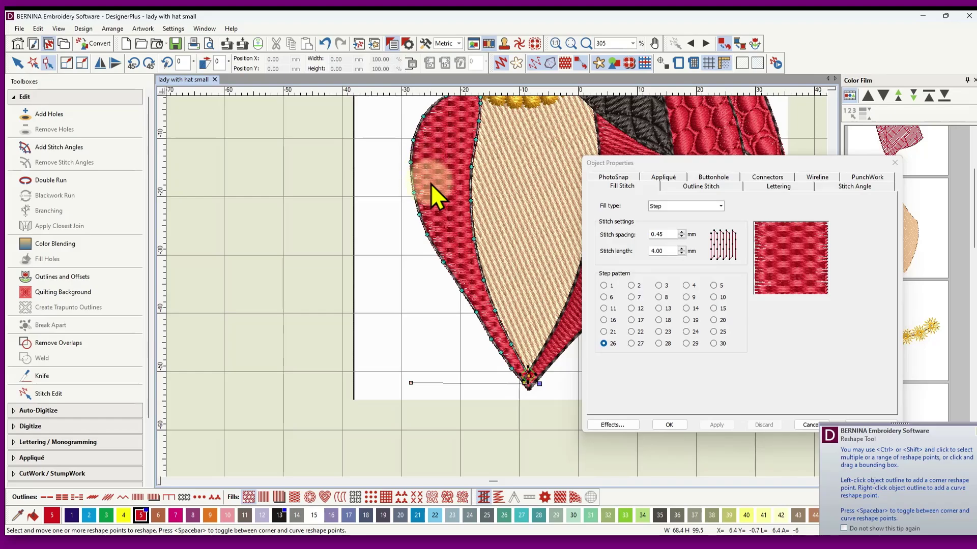
left_click(887, 178)
key("Escape")
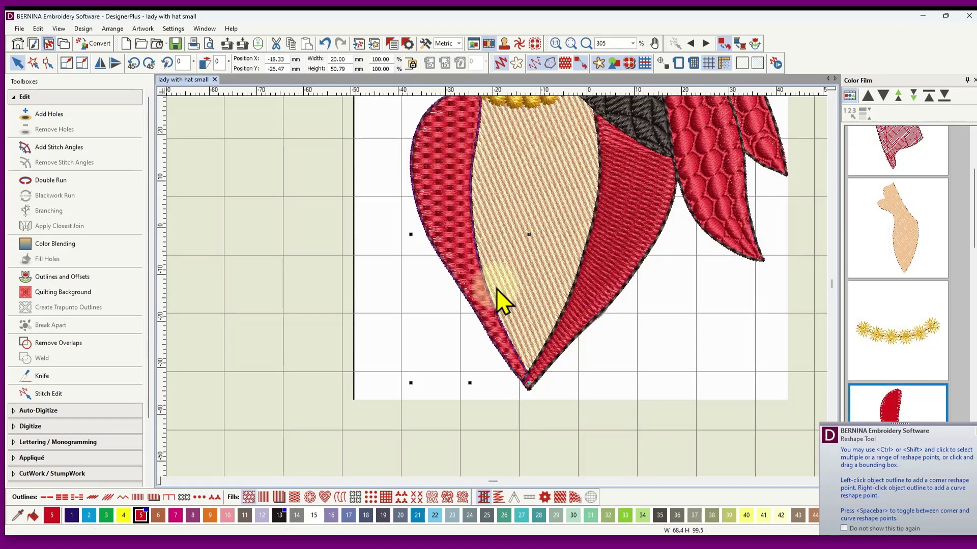
- Undo the left collar piece's stitch angle, step pattern and curved guideline changes
scroll(496, 289, "down", 3)
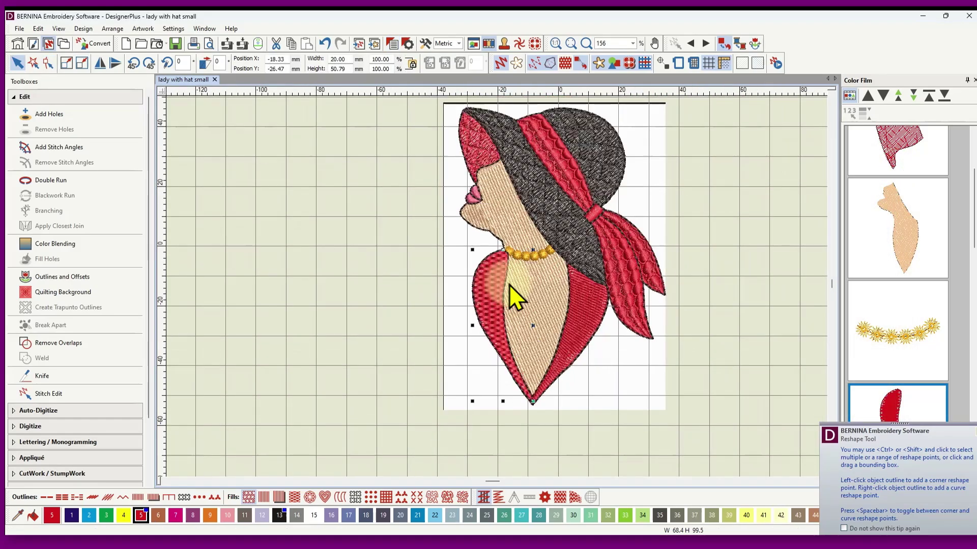
left_click(325, 44)
left_click(326, 43)
left_click(325, 44)
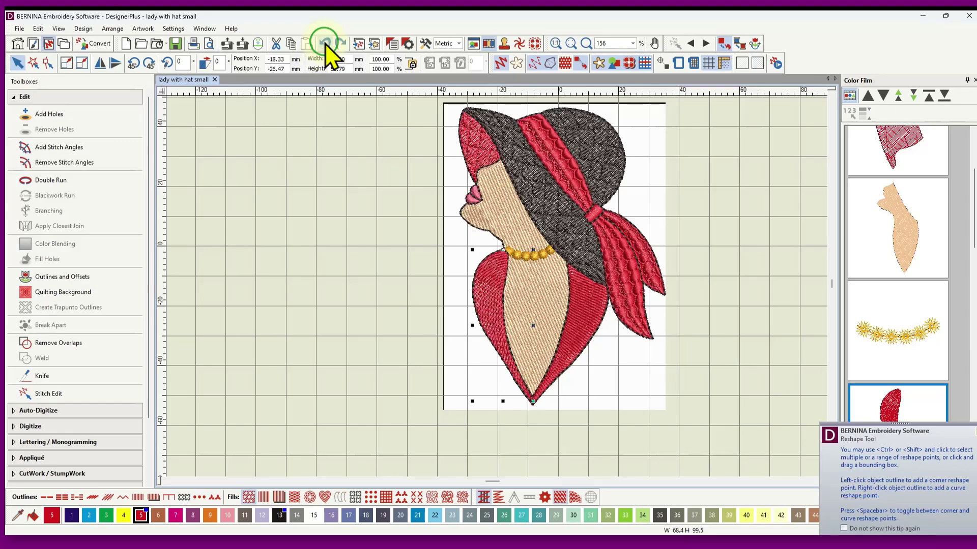
left_click(326, 43)
left_click(325, 44)
left_click(326, 44)
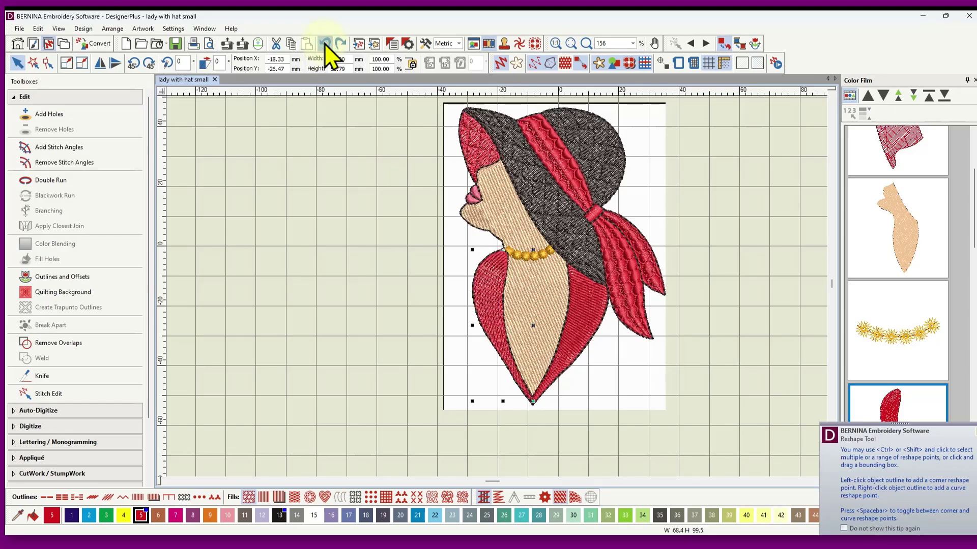
left_click(325, 44)
left_click(325, 43)
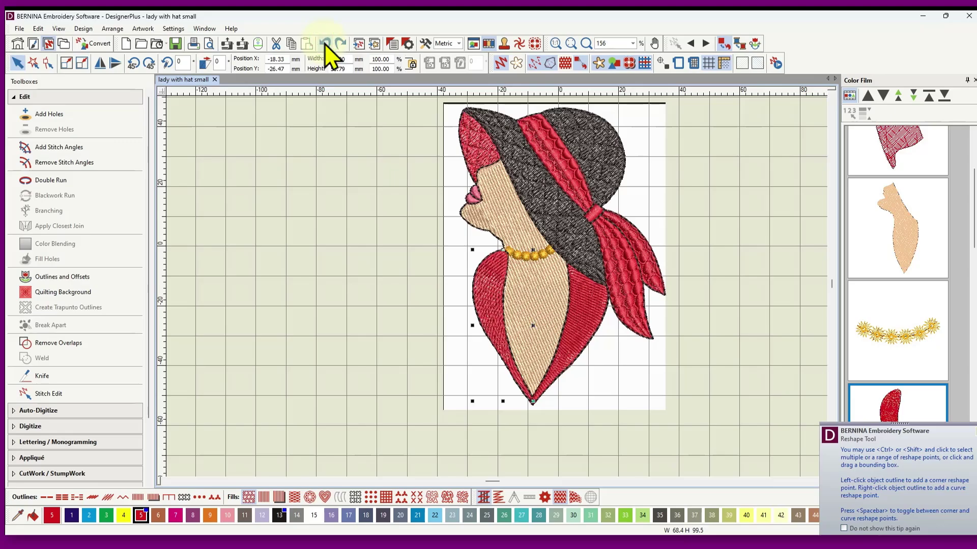
left_click(325, 43)
left_click(326, 44)
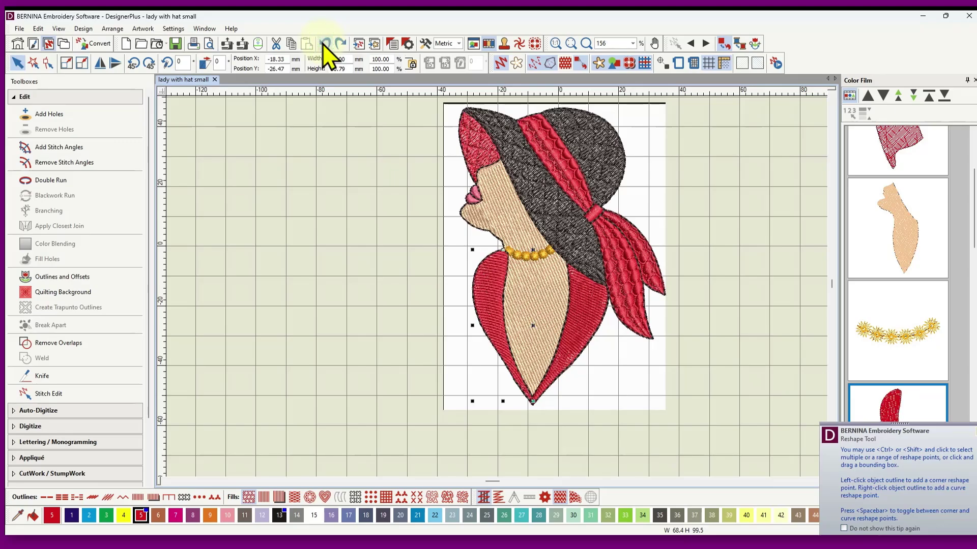
left_click(326, 44)
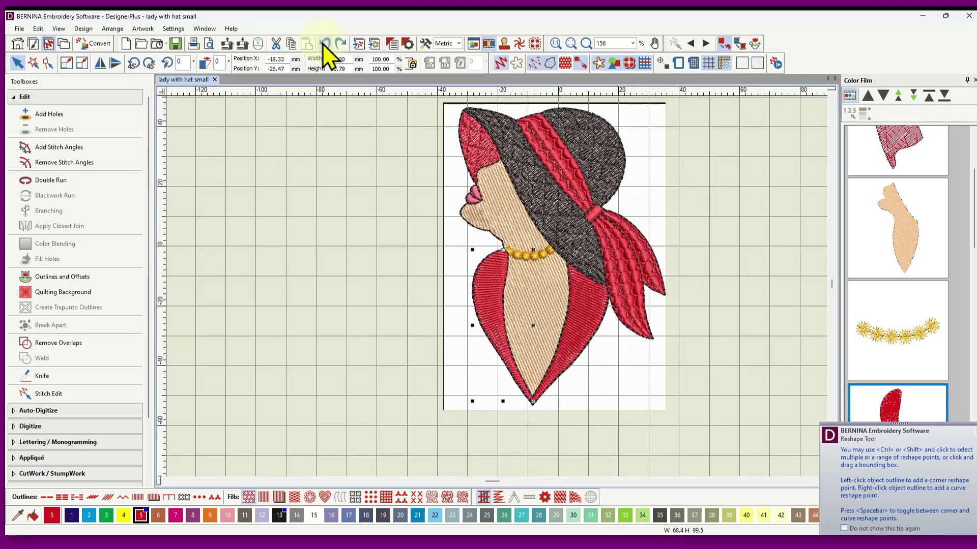
- Examine how the two red collar pieces meet at the lower point and where the right one meets the hat brim
left_click(506, 336)
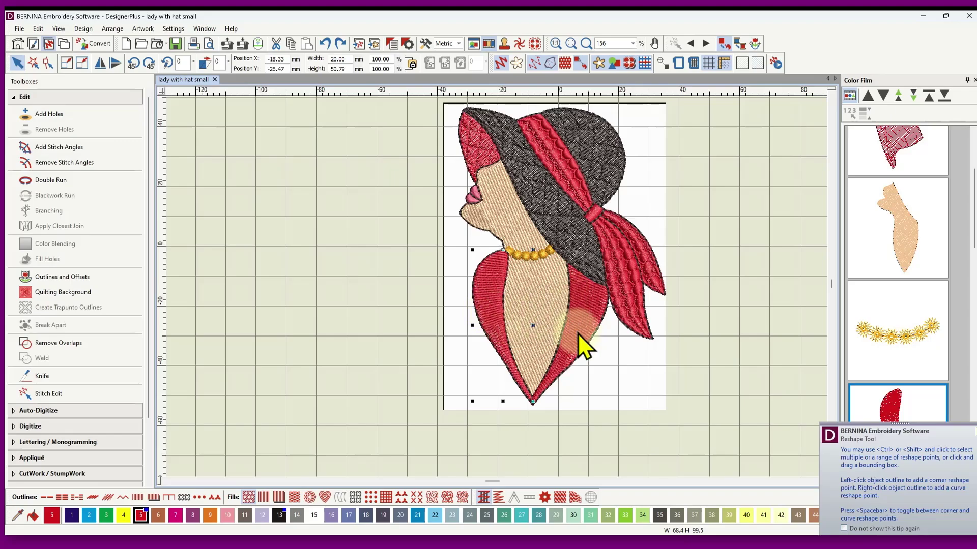
left_click(574, 296)
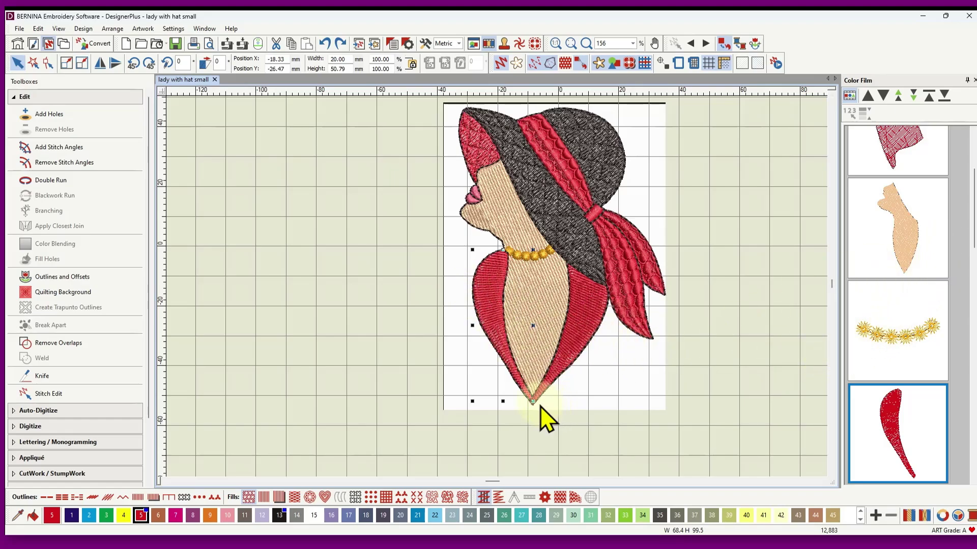
scroll(544, 414, "up", 8)
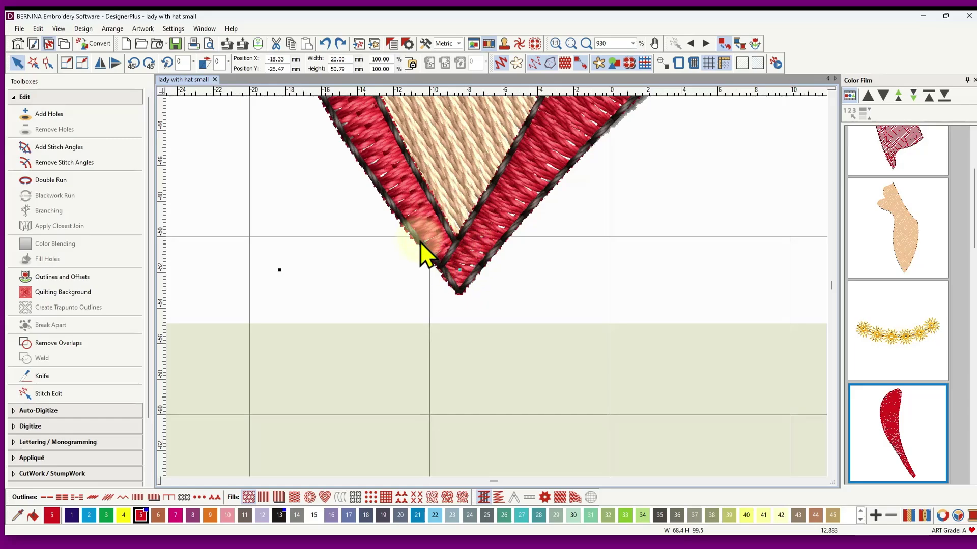
scroll(505, 244, "up", 1)
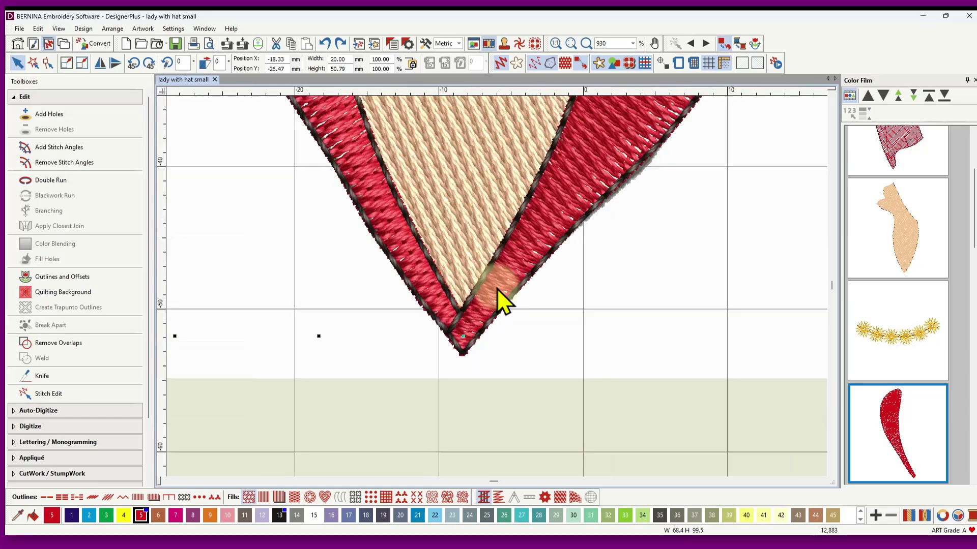
scroll(501, 284, "down", 4)
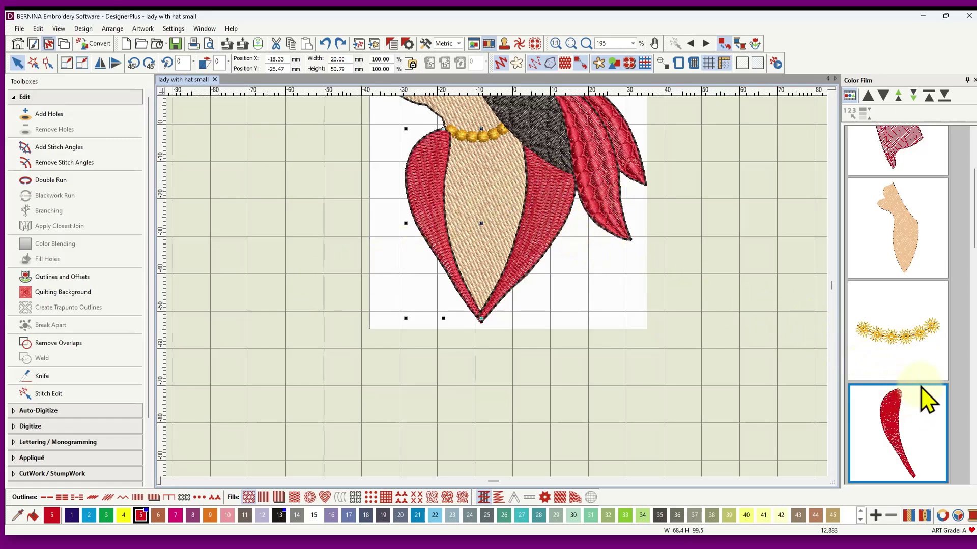
scroll(973, 257, "down", 2)
scroll(972, 257, "down", 3)
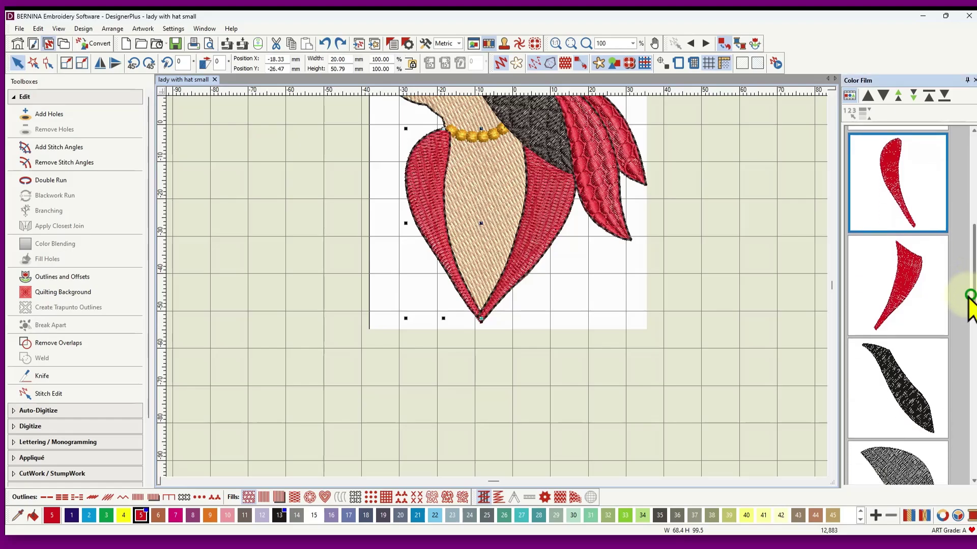
left_click(908, 293)
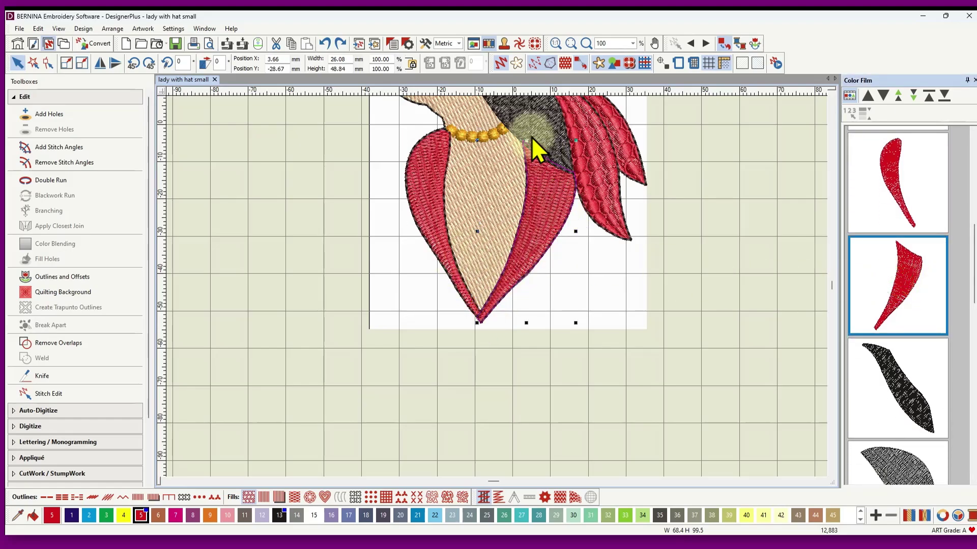
- Select the black hat brim and examine its Elastic Fancy Fill effect settings
left_click(889, 367)
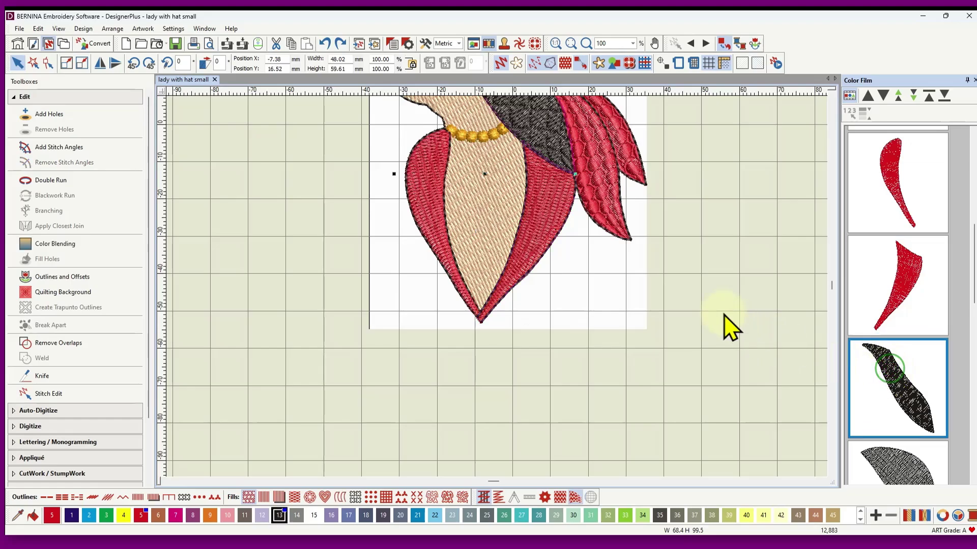
key("shift+z")
key("z")
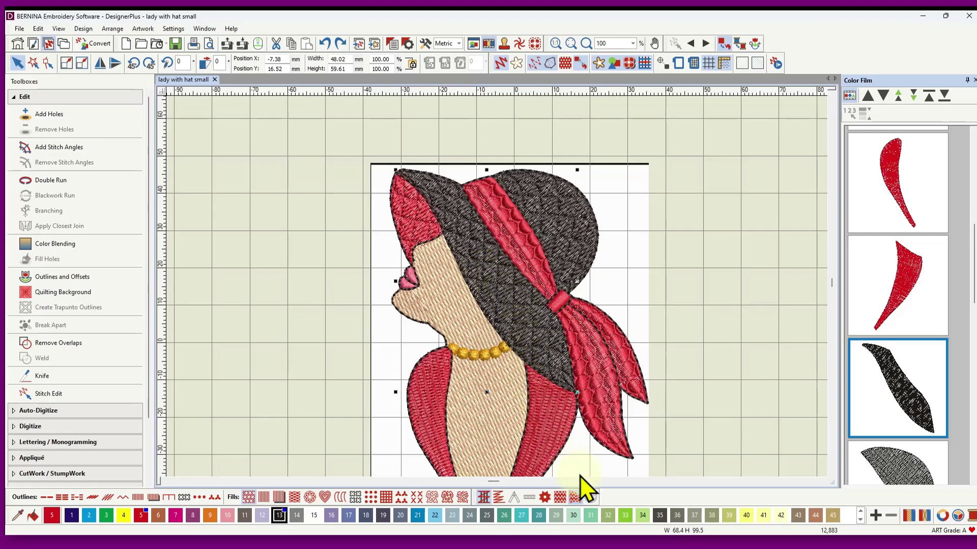
right_click(576, 497)
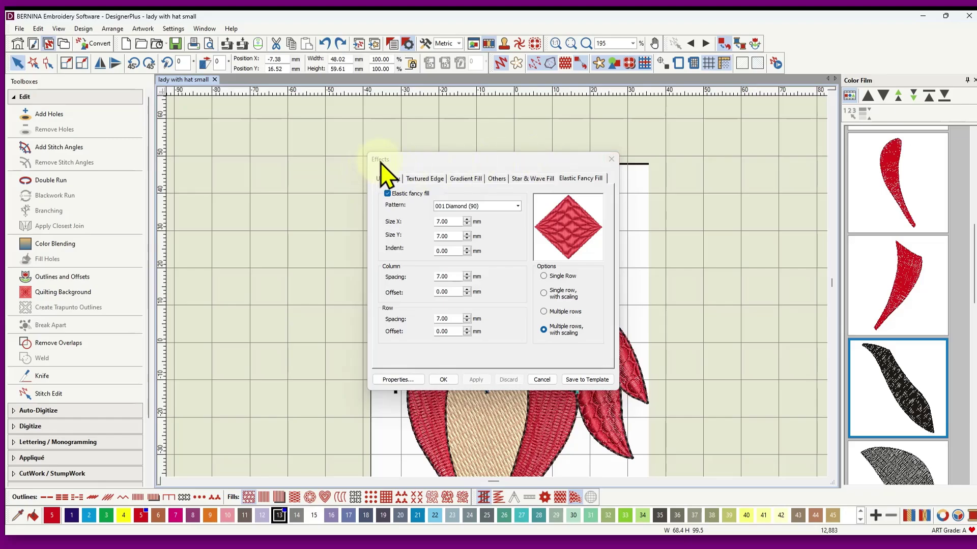
left_click(611, 159)
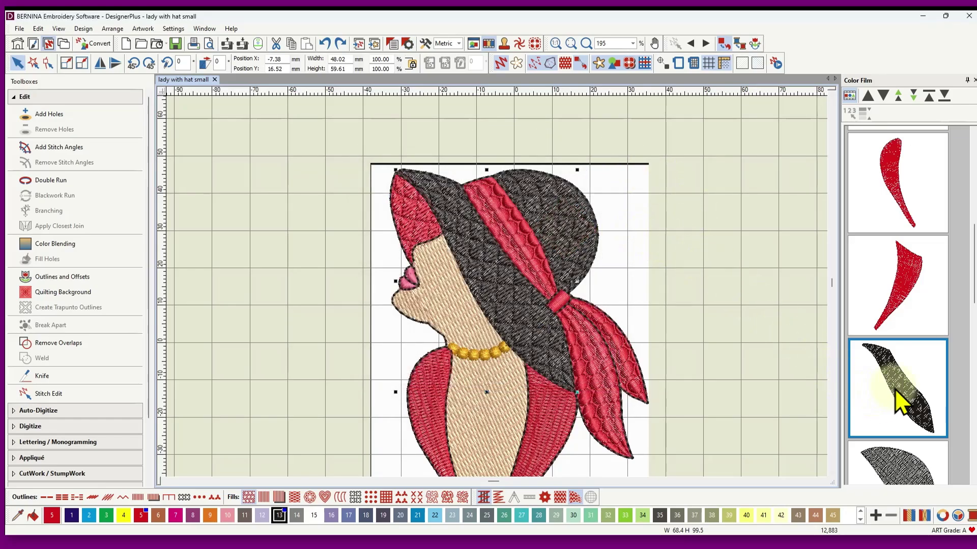
- View the whole lady with hat design and examine the lower point where the two red collar pieces meet
left_click_drag(973, 288, 972, 321)
key("1")
left_click(494, 287)
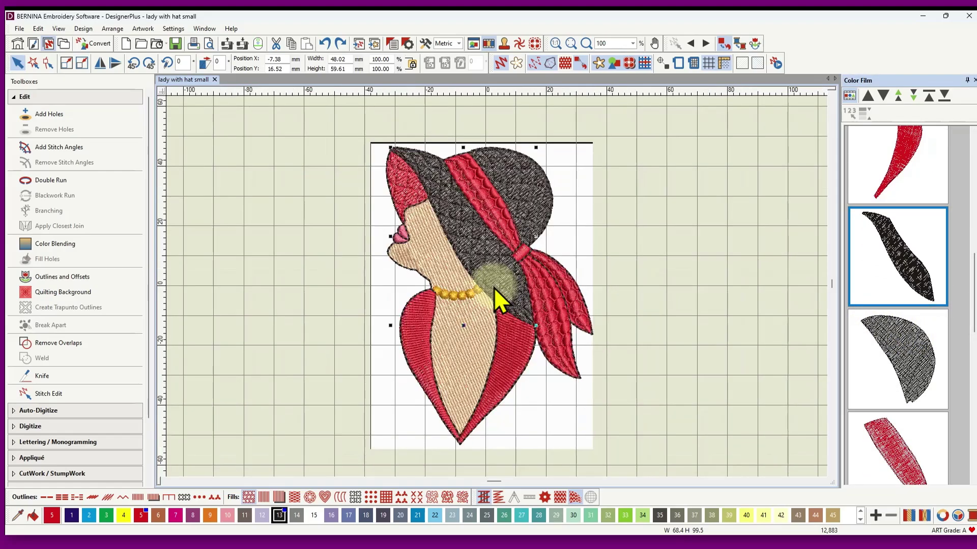
left_click(466, 349)
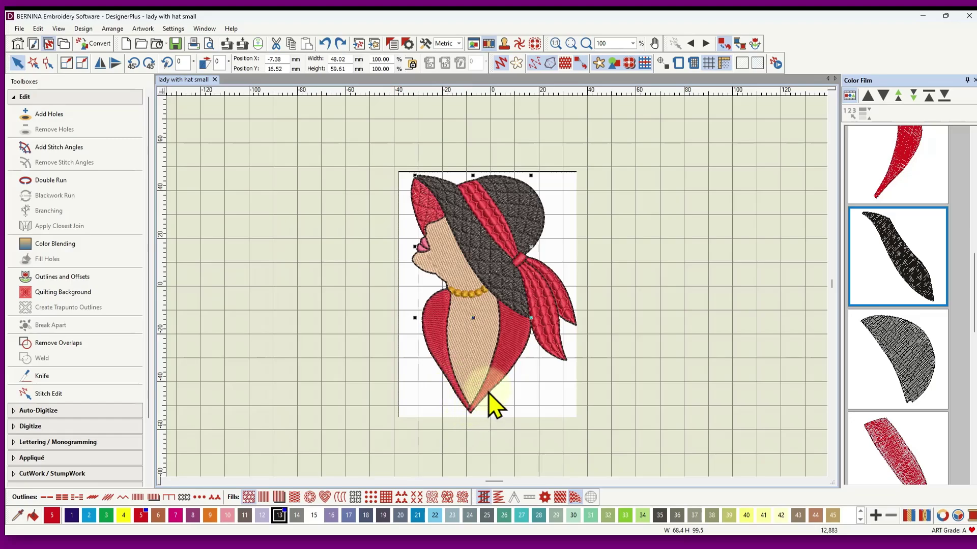
key("z")
key("z")
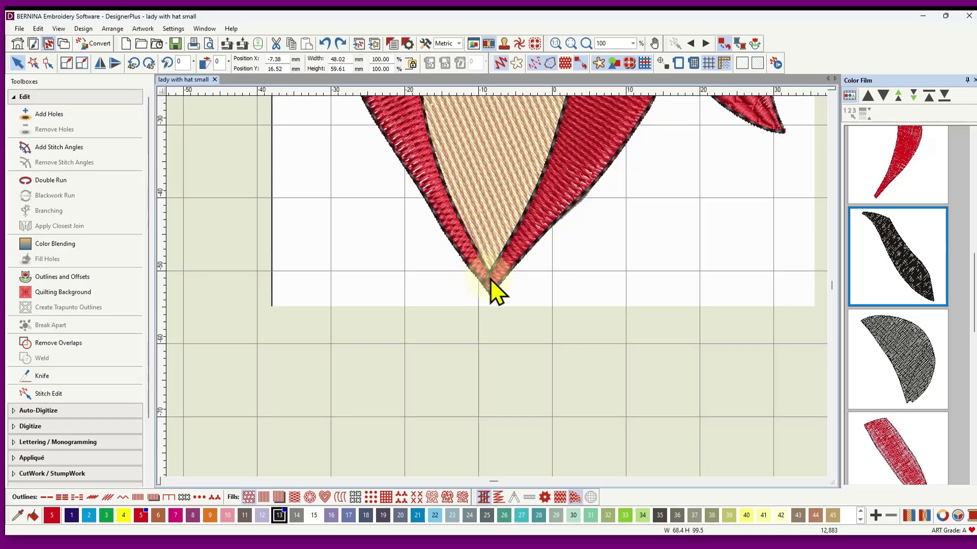
- Turn off the realistic stitch view and examine how the collar pieces' stitches and travel lines connect at the lower point
left_click(499, 63)
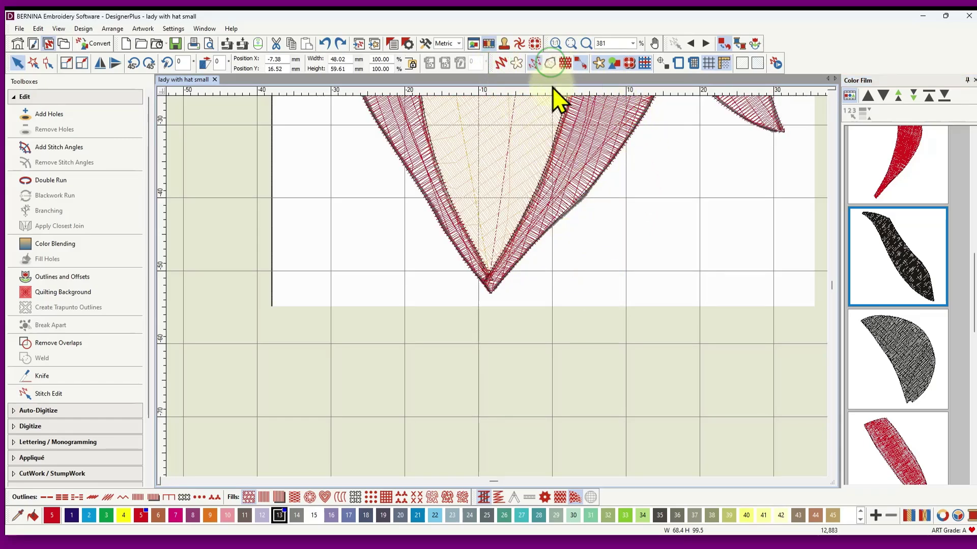
scroll(491, 287, "up", 5)
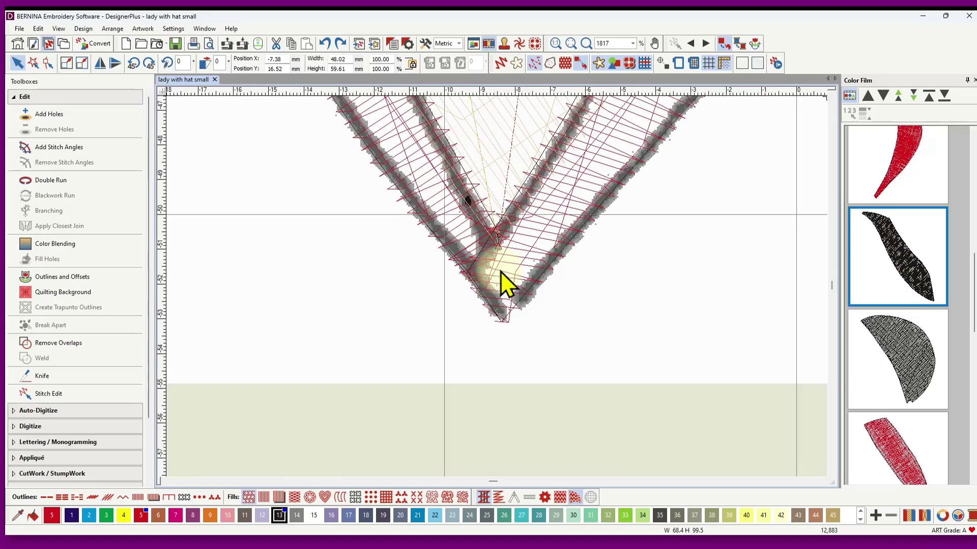
scroll(499, 270, "up", 2)
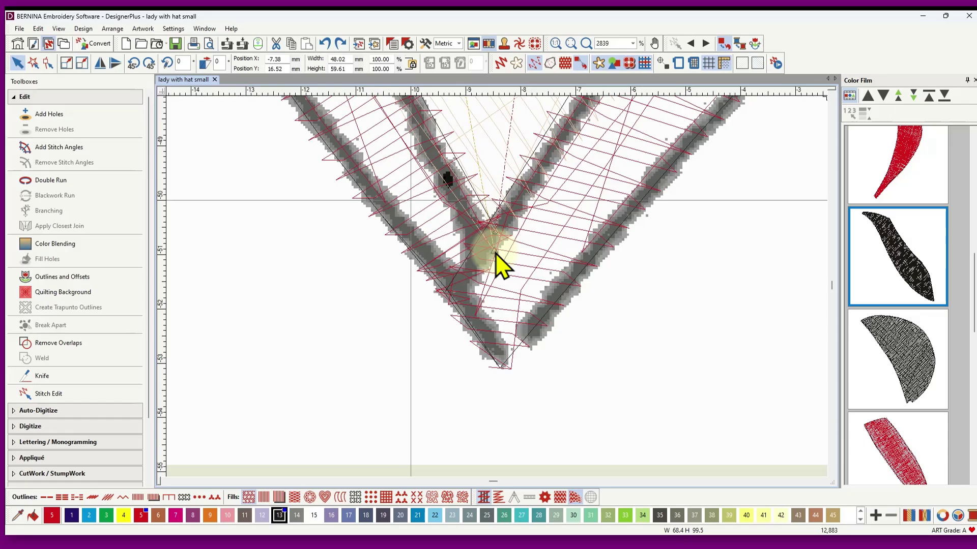
scroll(496, 253, "down", 8)
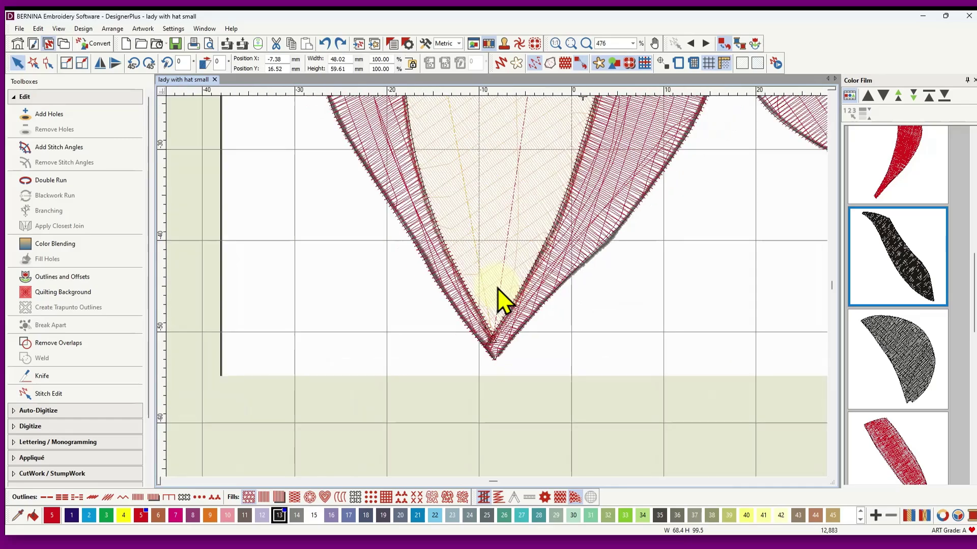
scroll(497, 288, "down", 3)
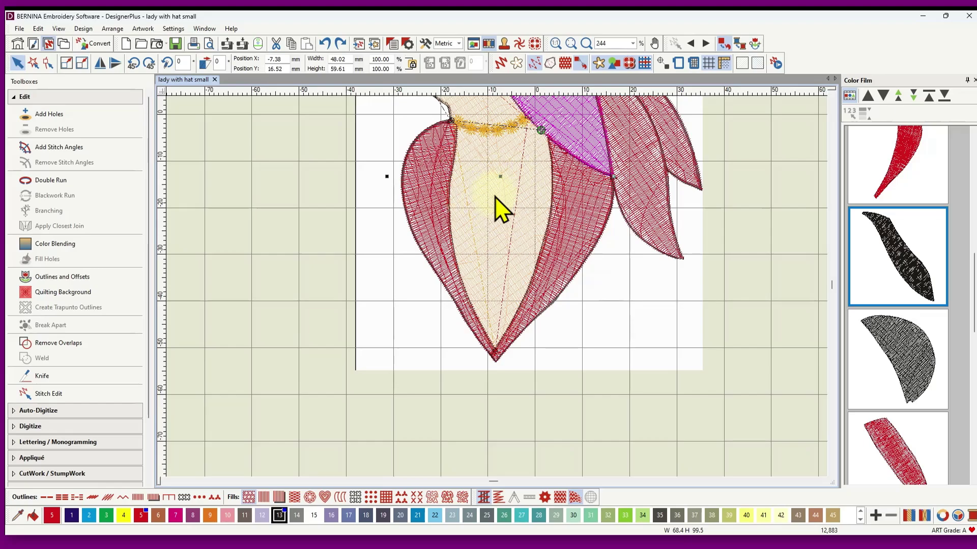
- Select the left red collar piece with the Reshape tool and examine its start and end markers near the lower point
left_click(431, 216)
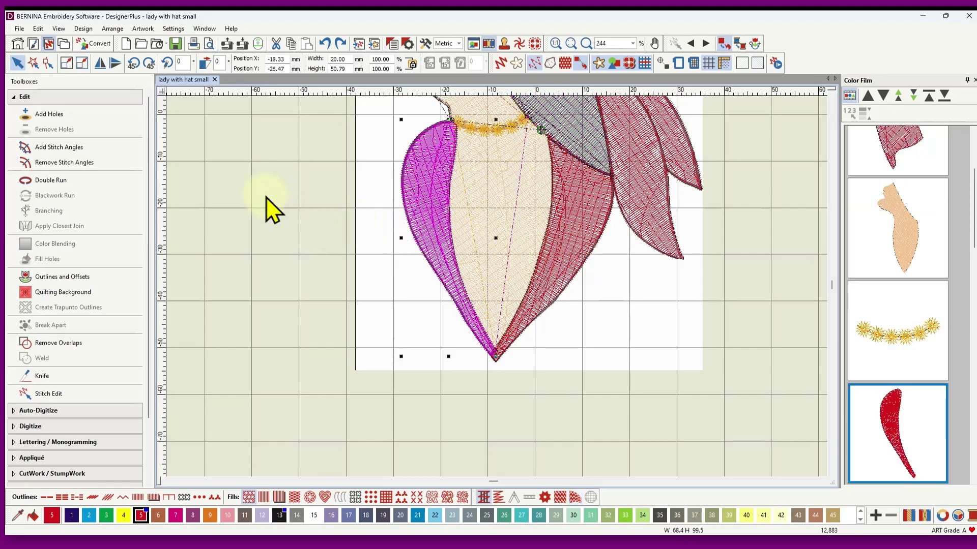
left_click(45, 62)
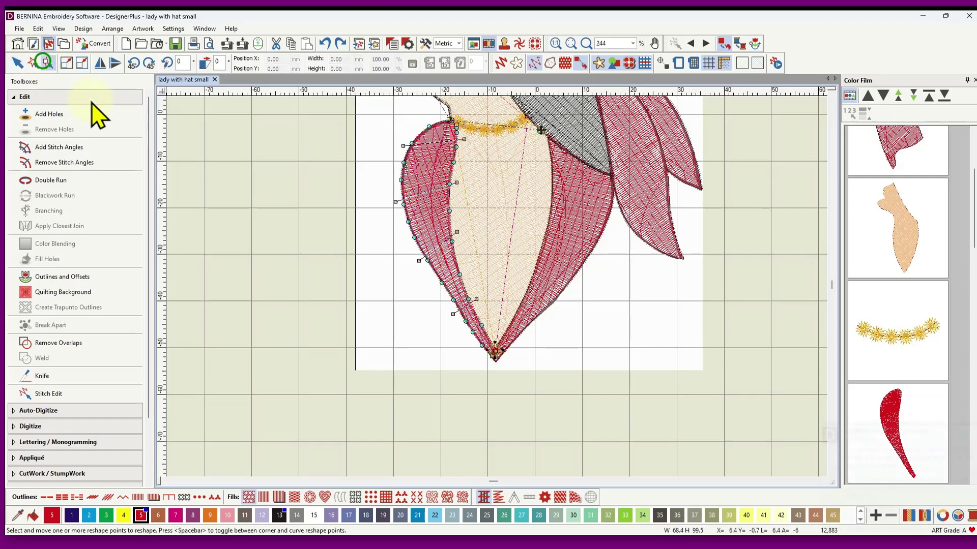
scroll(497, 359, "up", 4)
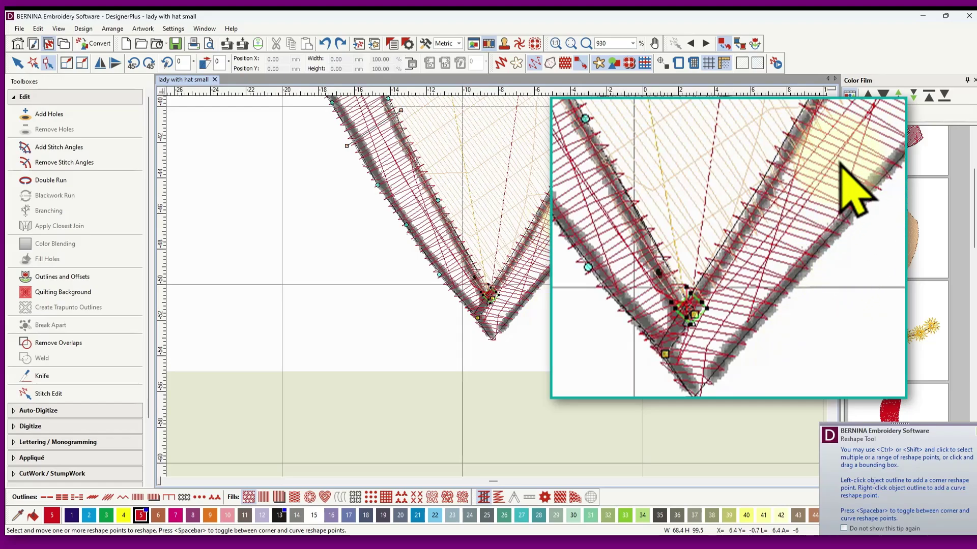
left_click(489, 295)
- Show the right red collar piece's reshape points and examine its stitch marker at the shared lower point
left_click(494, 313)
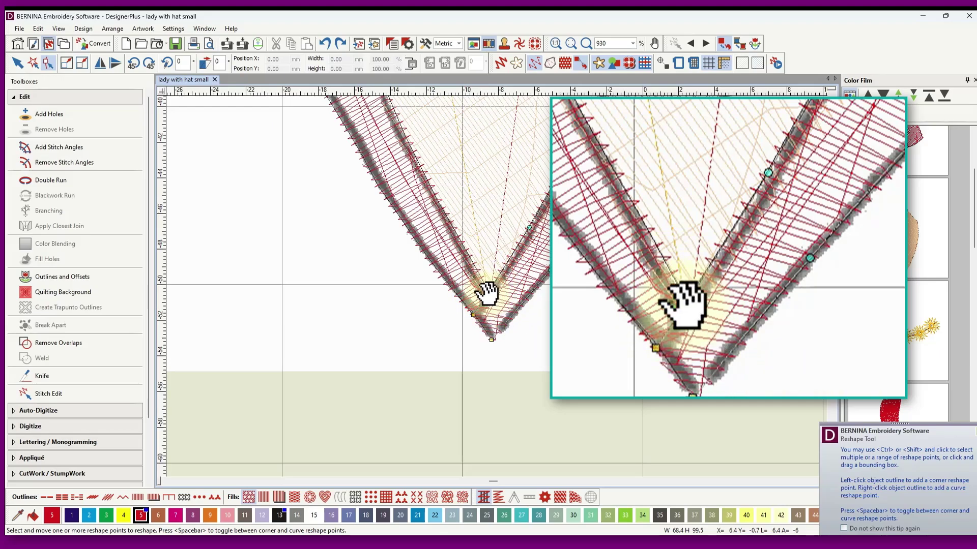
left_click(488, 294)
left_click(489, 296)
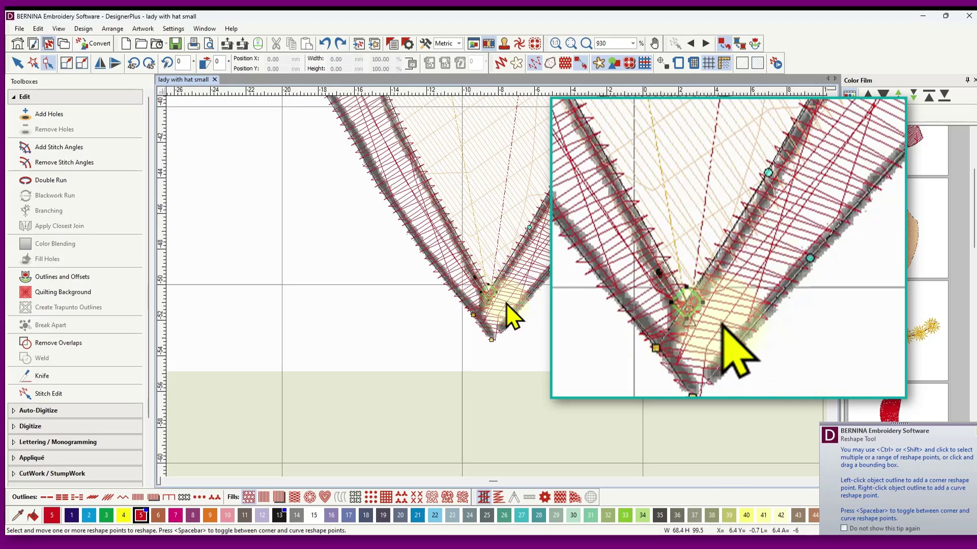
left_click(489, 296)
scroll(506, 305, "down", 10)
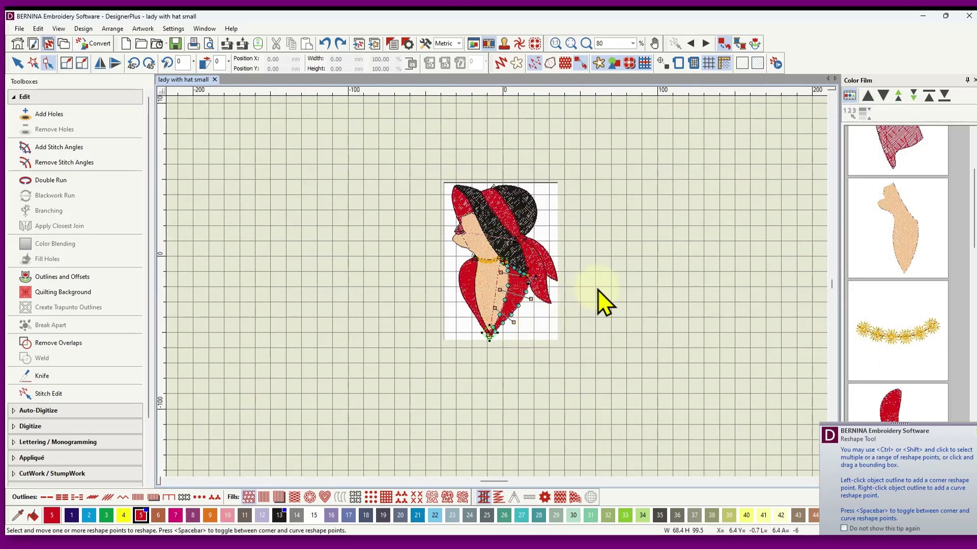
left_click(642, 231)
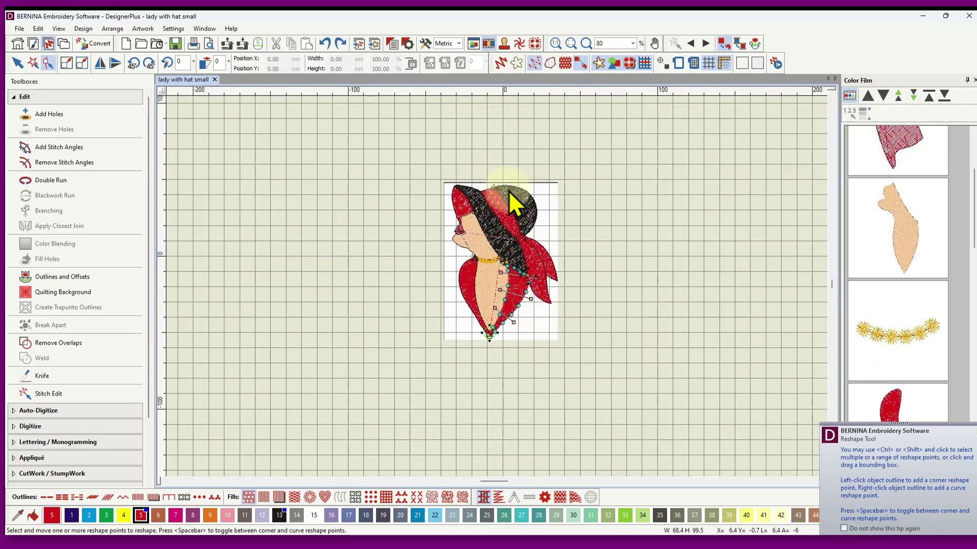
- Select the black hat brim and display its reshape points to examine its start and end markers
scroll(491, 201, "up", 4)
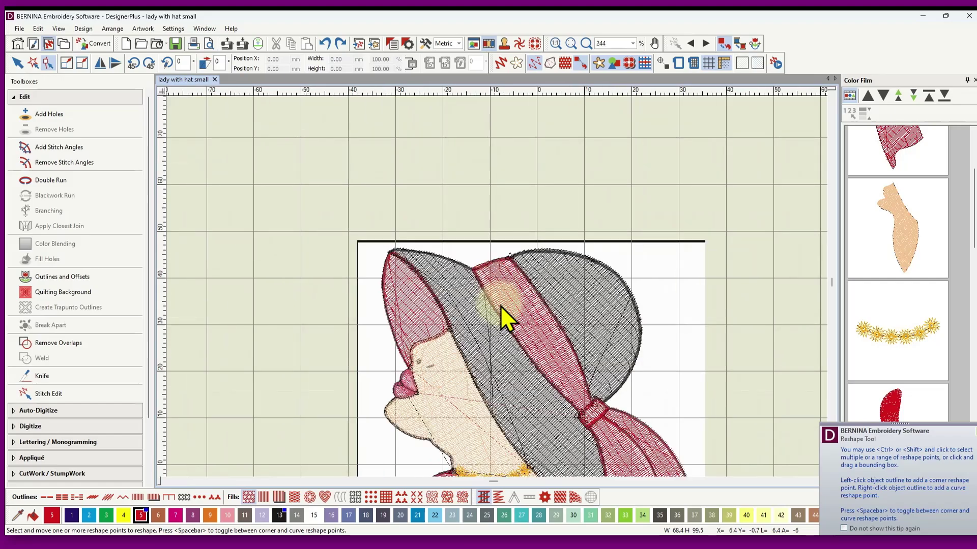
scroll(514, 297, "down", 2)
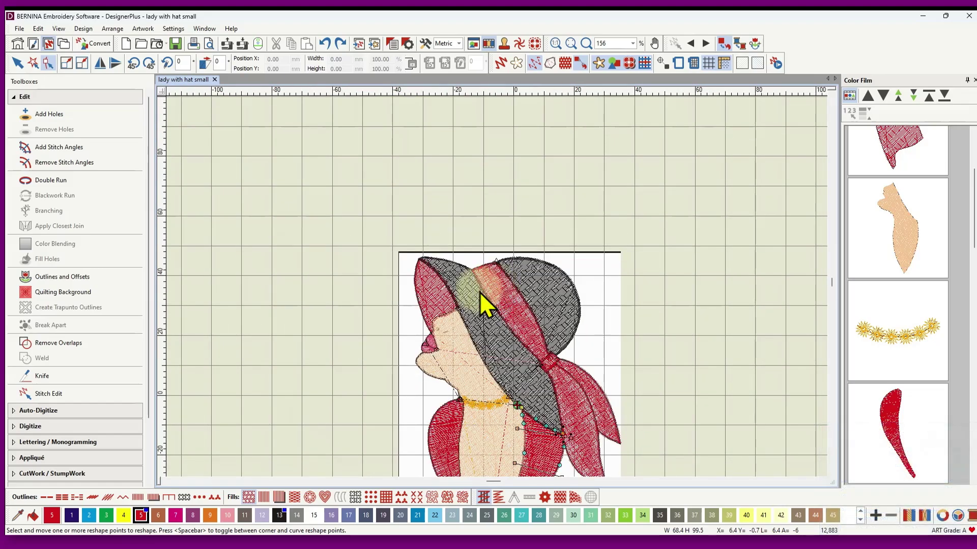
scroll(496, 288, "up", 3)
scroll(496, 288, "up", 2)
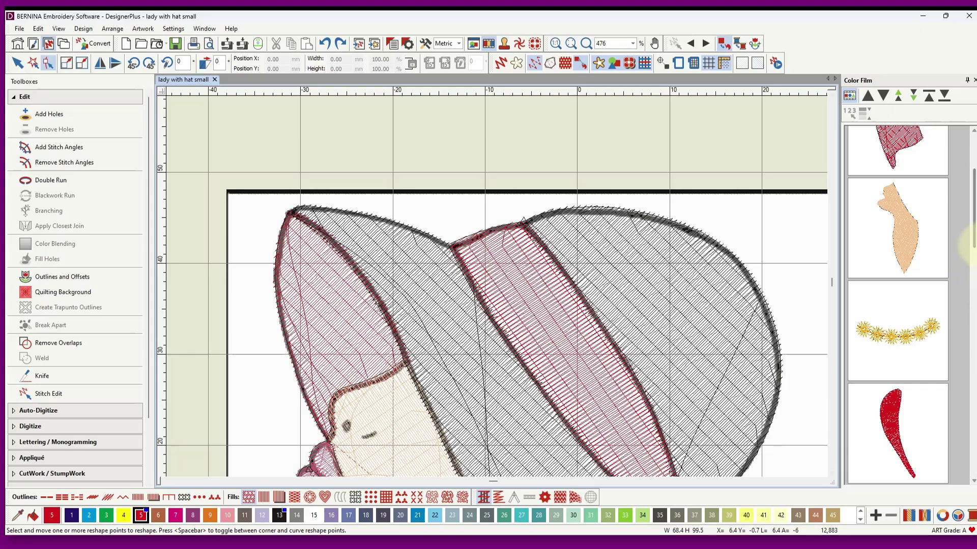
scroll(974, 257, "down", 1)
scroll(974, 259, "down", 10)
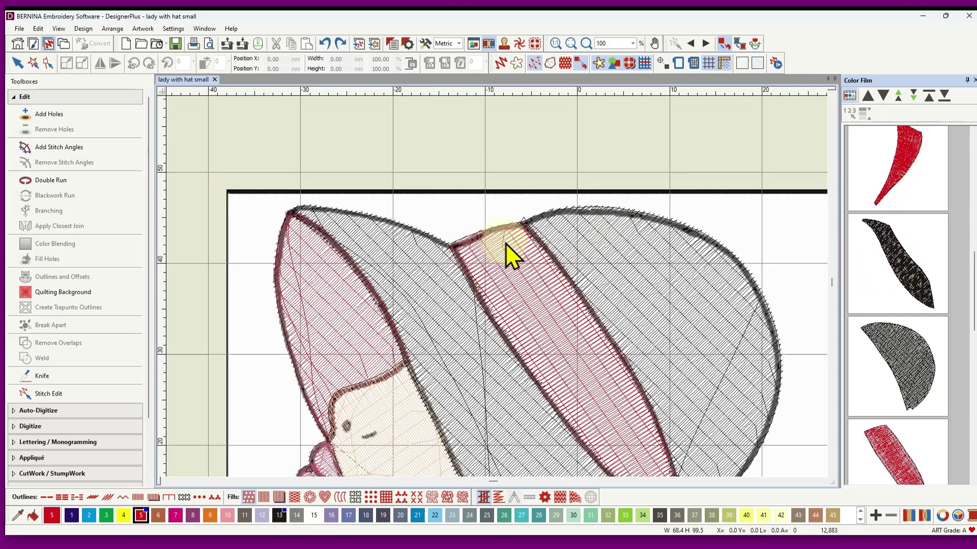
left_click(431, 280)
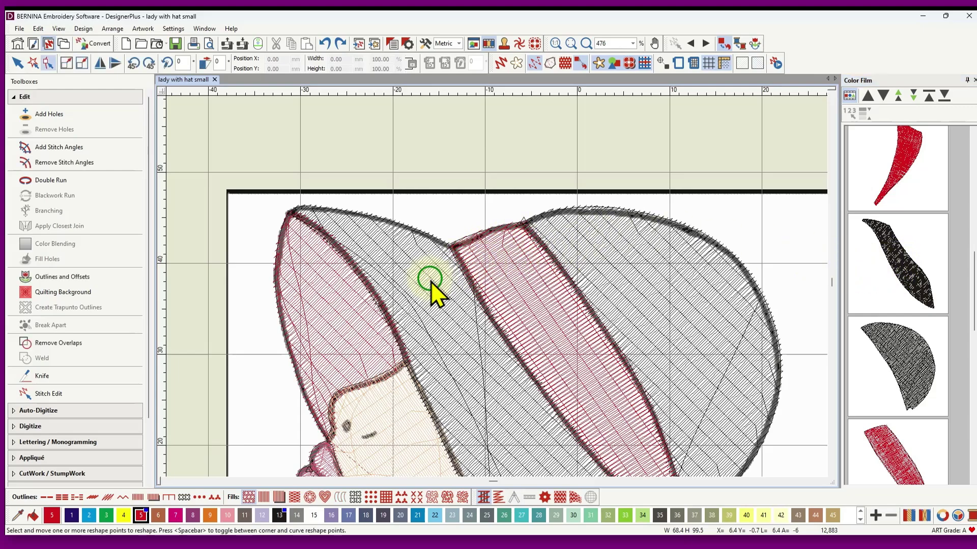
left_click(16, 63)
left_click(397, 263)
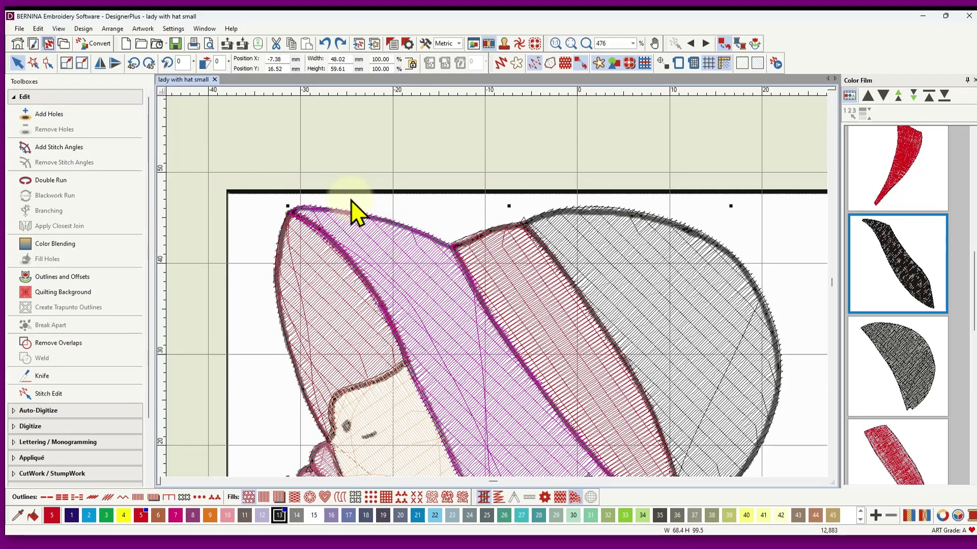
left_click(49, 63)
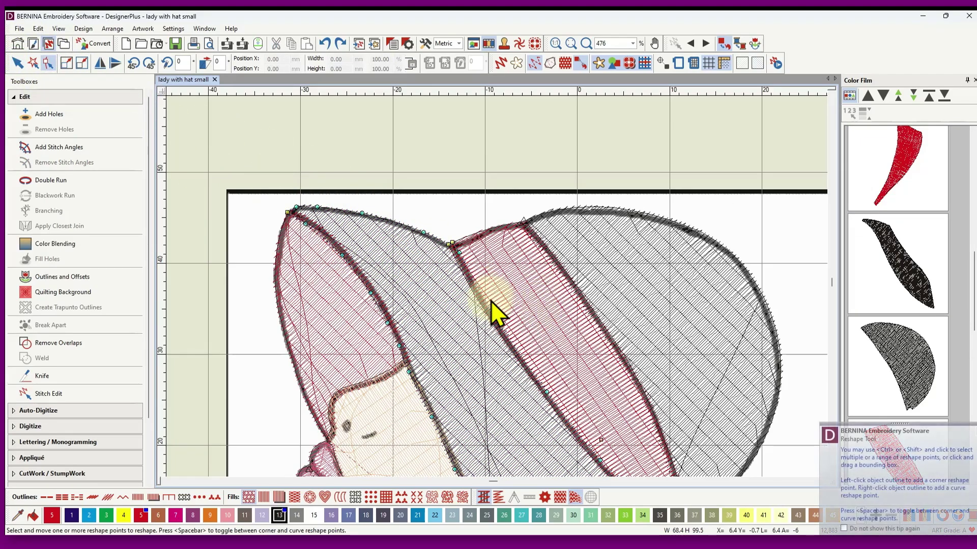
scroll(491, 300, "down", 5)
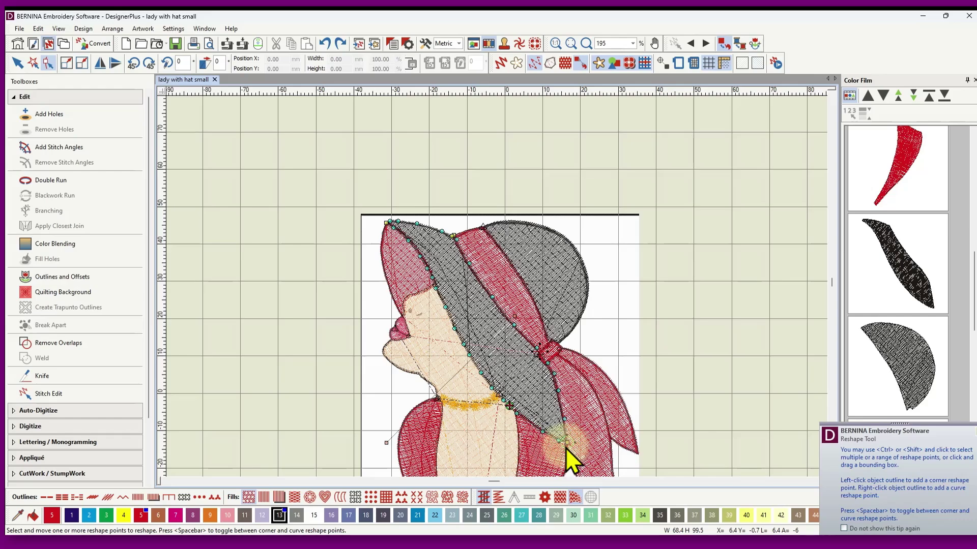
- Try moving the hat brim's start point away from its lower corner to outside the design, and undo the last change
left_click(566, 442)
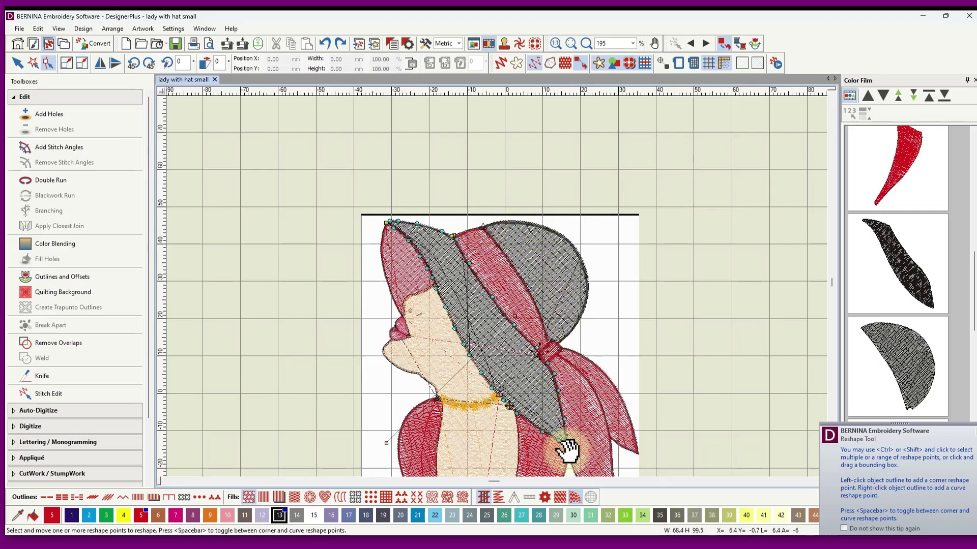
left_click_drag(567, 450, 540, 371)
left_click(643, 327)
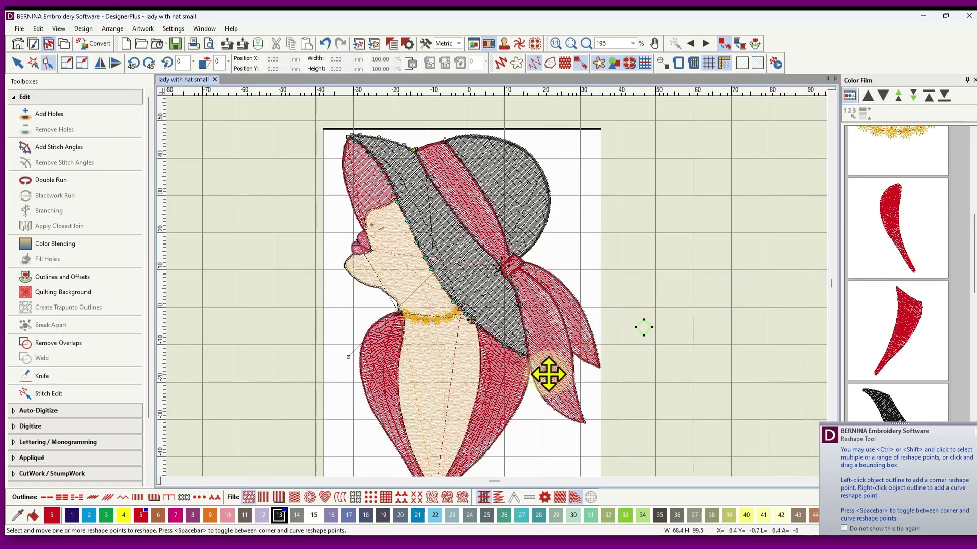
left_click(529, 358)
left_click(325, 44)
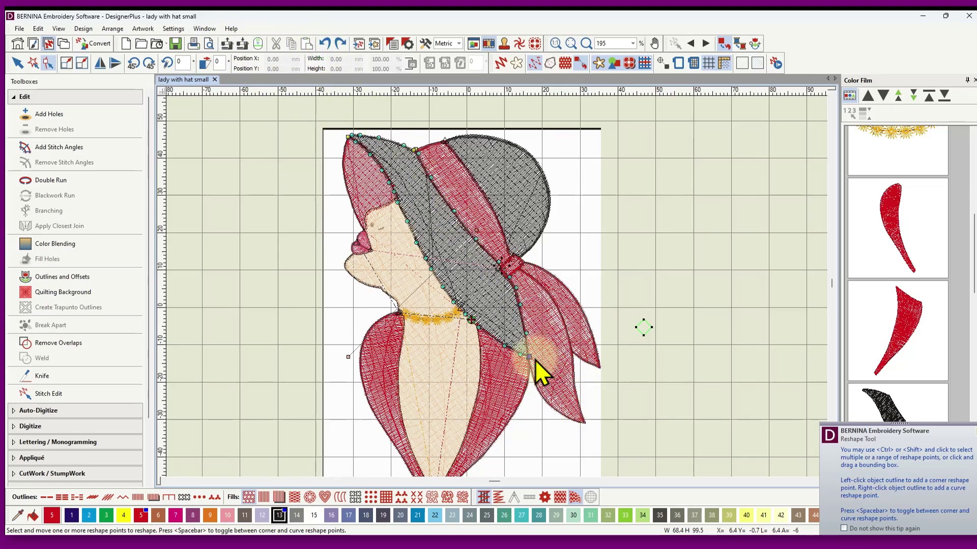
- Place the hat brim's start point at its lower corner and its end point beside the ribbon knot
left_click(530, 359)
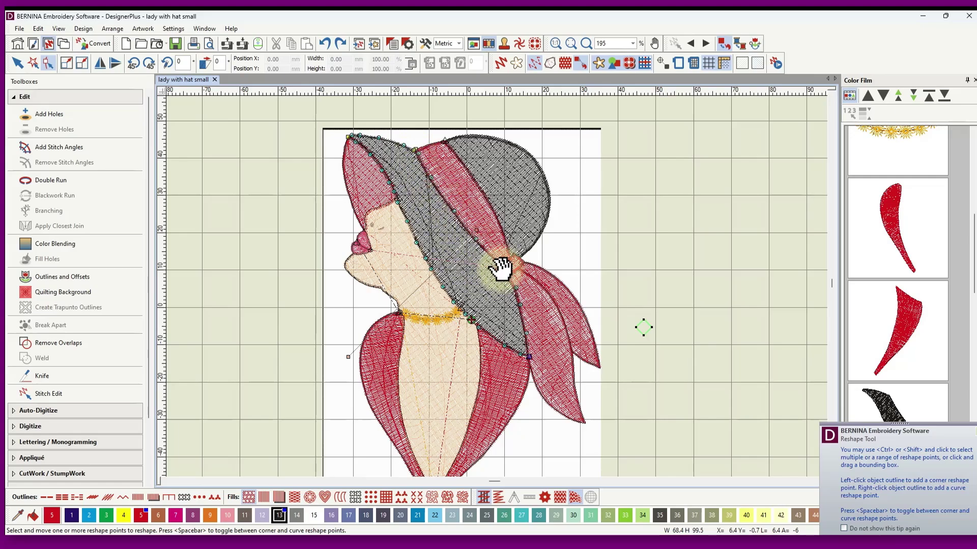
left_click_drag(501, 268, 506, 266)
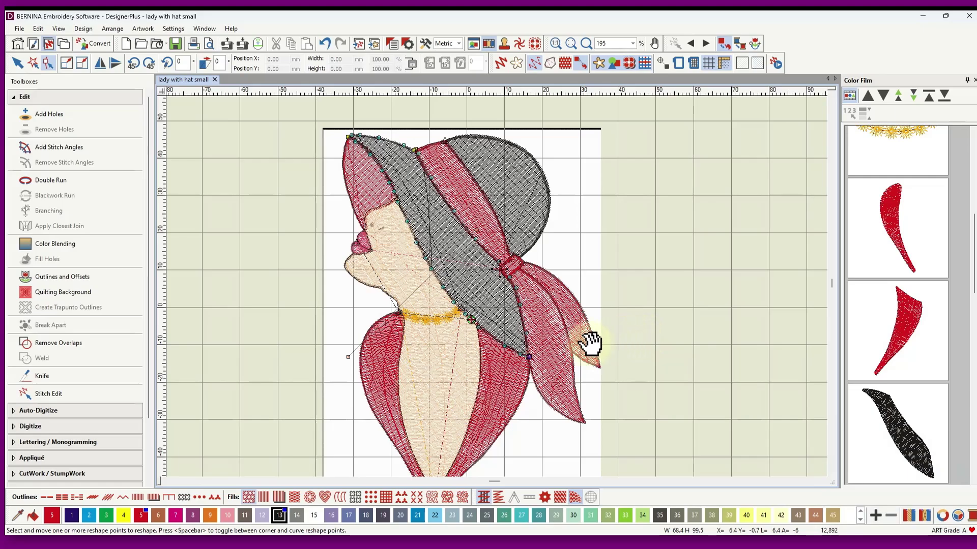
left_click(525, 355)
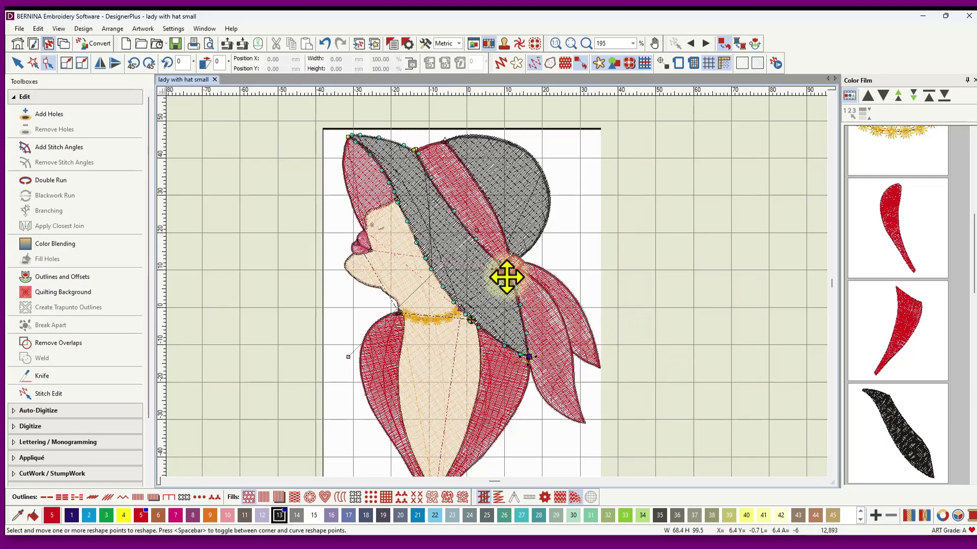
scroll(505, 272, "up", 2)
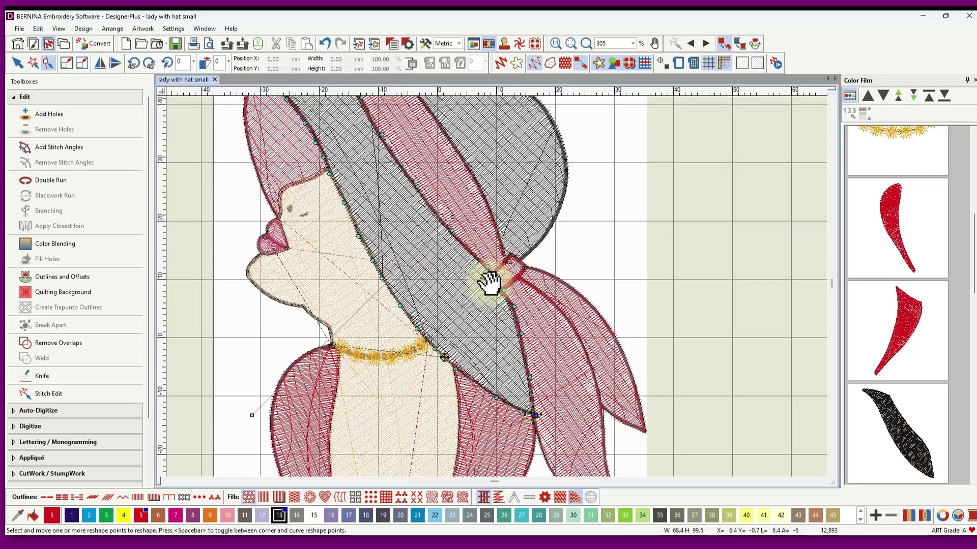
scroll(490, 283, "up", 3)
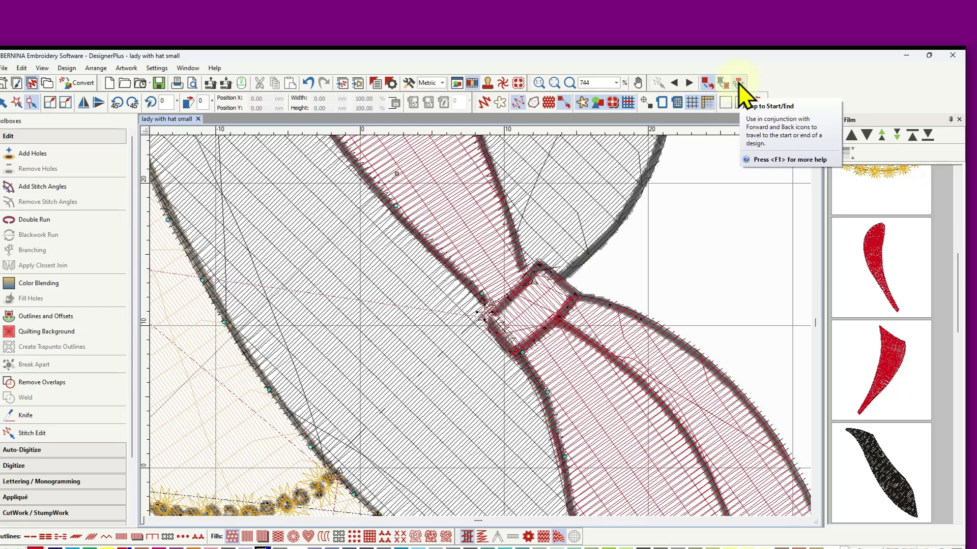
- Hide the background artwork image and examine the stitches where the brim's lower corner meets the collar and ribbon
scroll(482, 330, "down", 1)
scroll(481, 335, "down", 7)
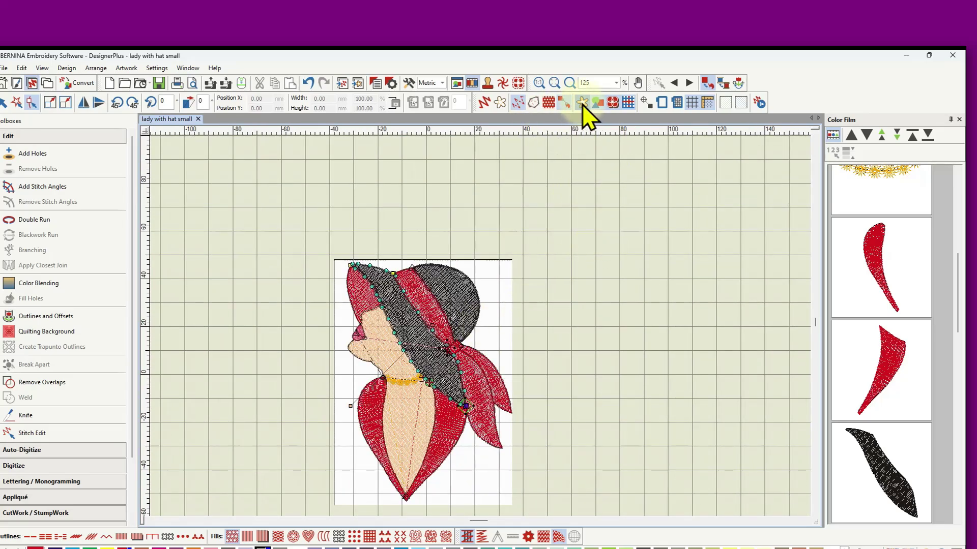
left_click(581, 103)
scroll(460, 416, "up", 5)
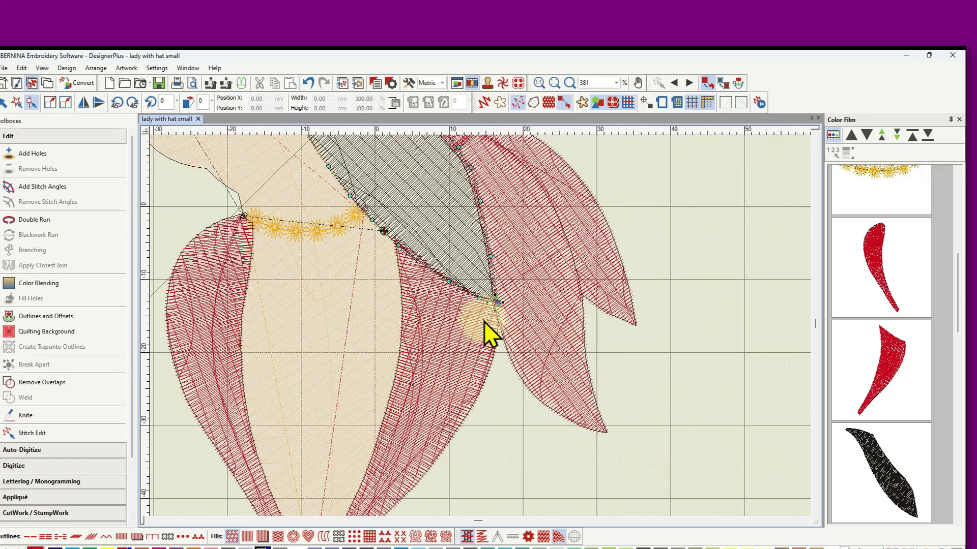
- Travel back through the stitching sequence by color and by object to the point just before the hat crown
left_click(739, 82)
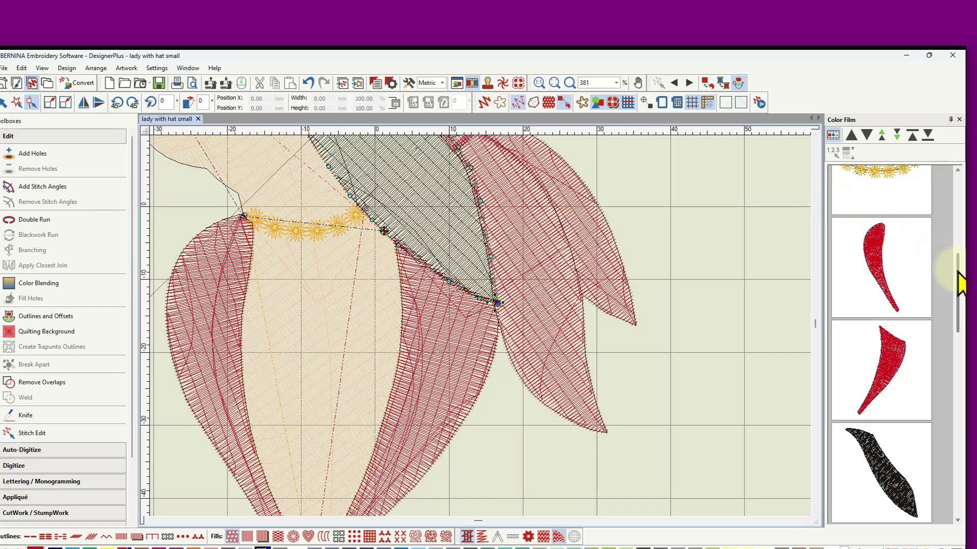
left_click_drag(958, 273, 942, 315)
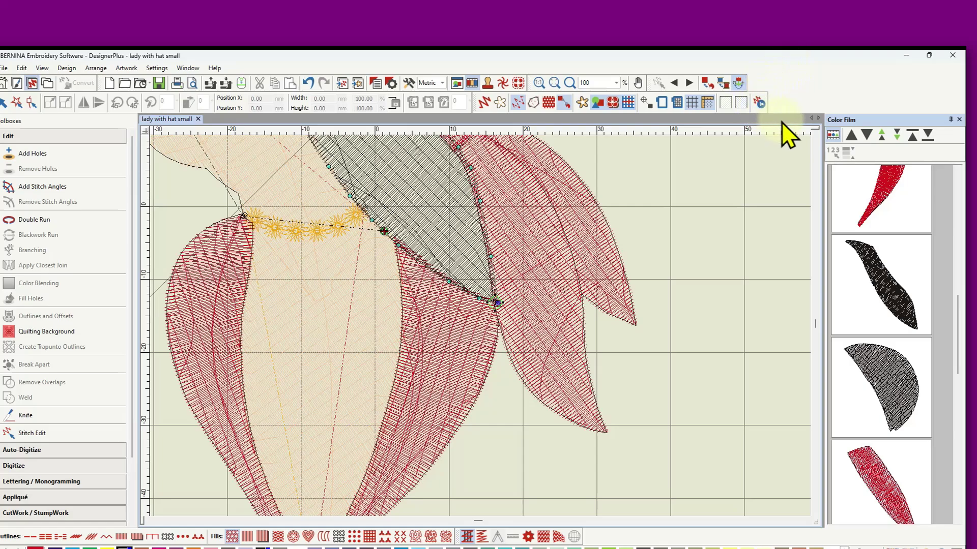
left_click(719, 84)
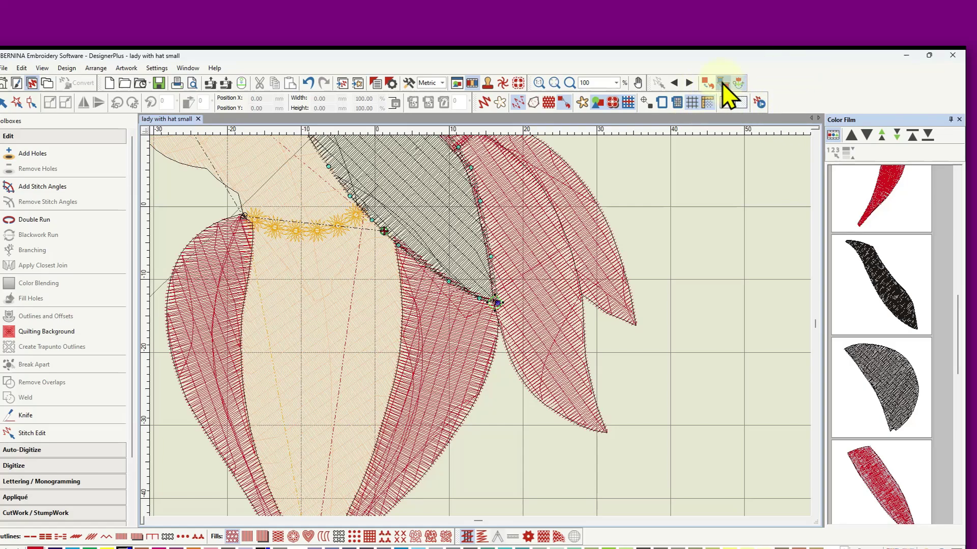
left_click(675, 82)
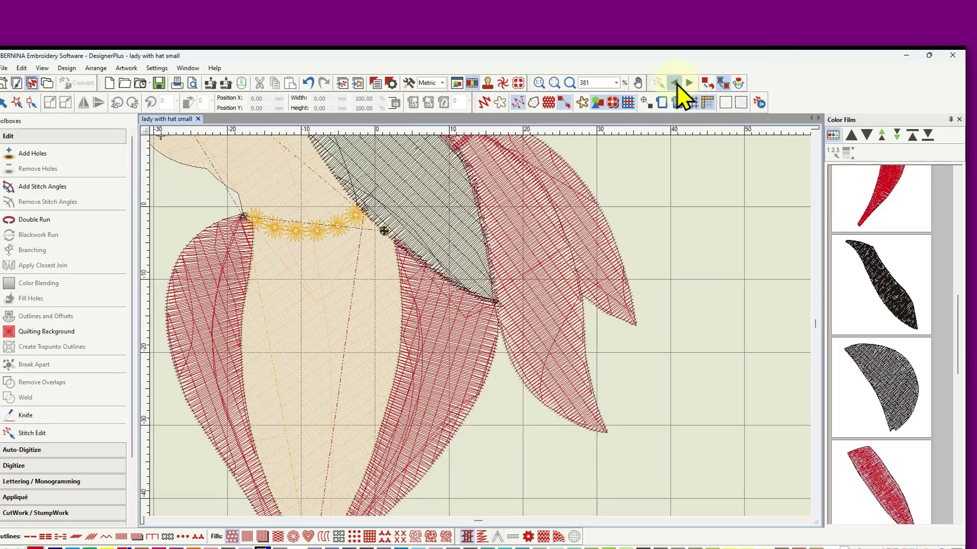
left_click(675, 82)
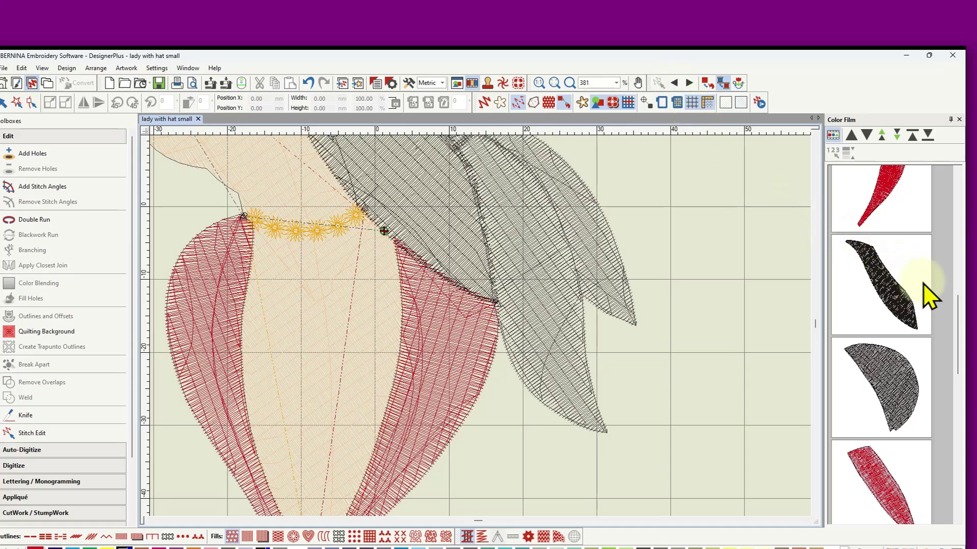
mouse_move(955, 318)
left_mouse_down()
mouse_move(951, 460)
mouse_move(937, 321)
left_mouse_up()
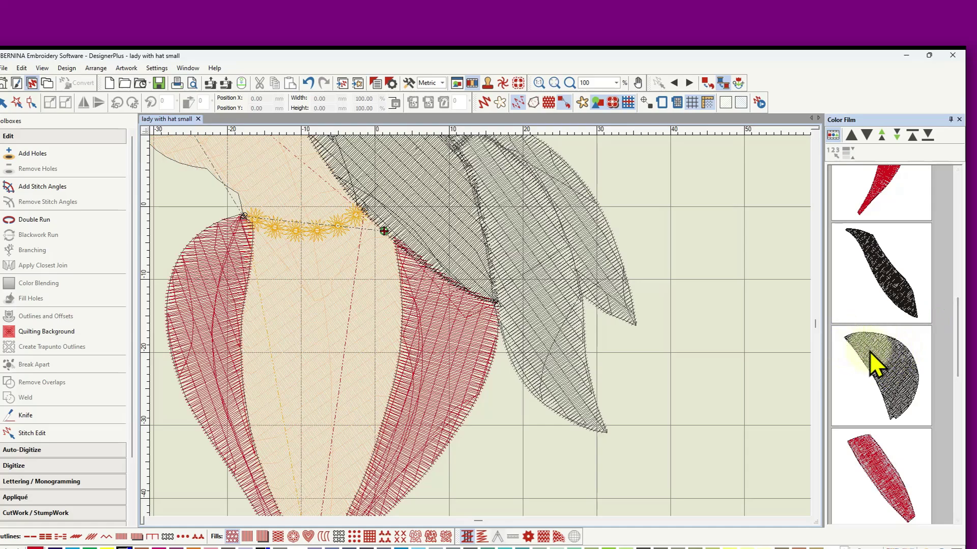
scroll(482, 331, "down", 2)
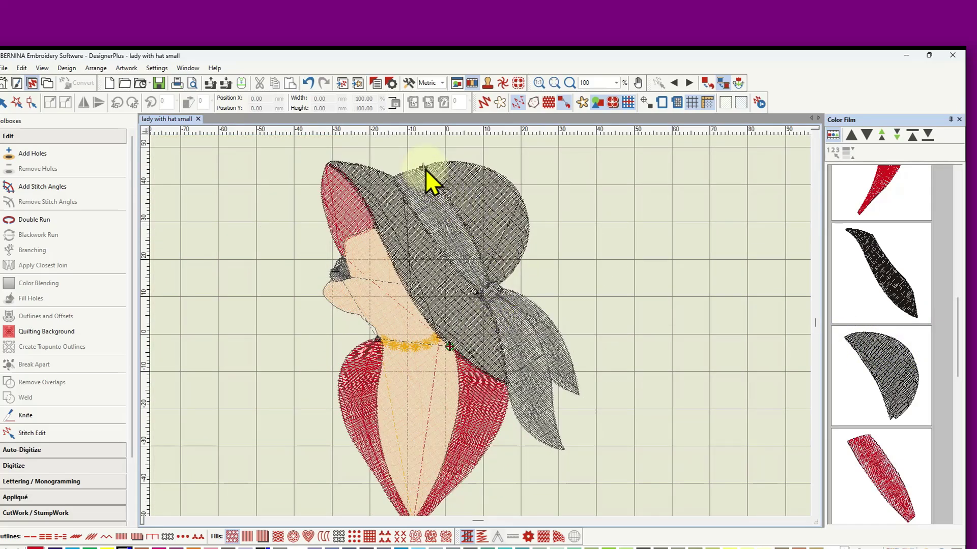
left_click(707, 83)
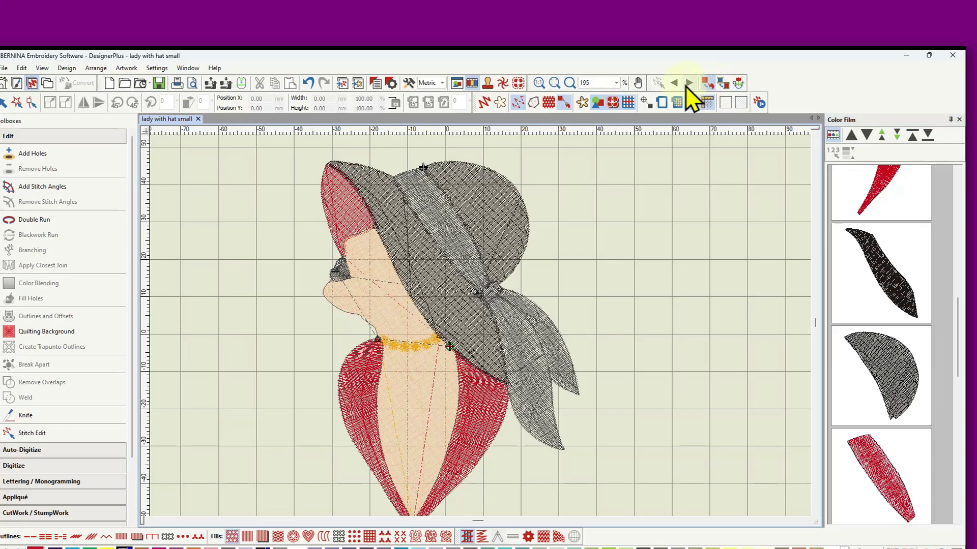
left_click(672, 81)
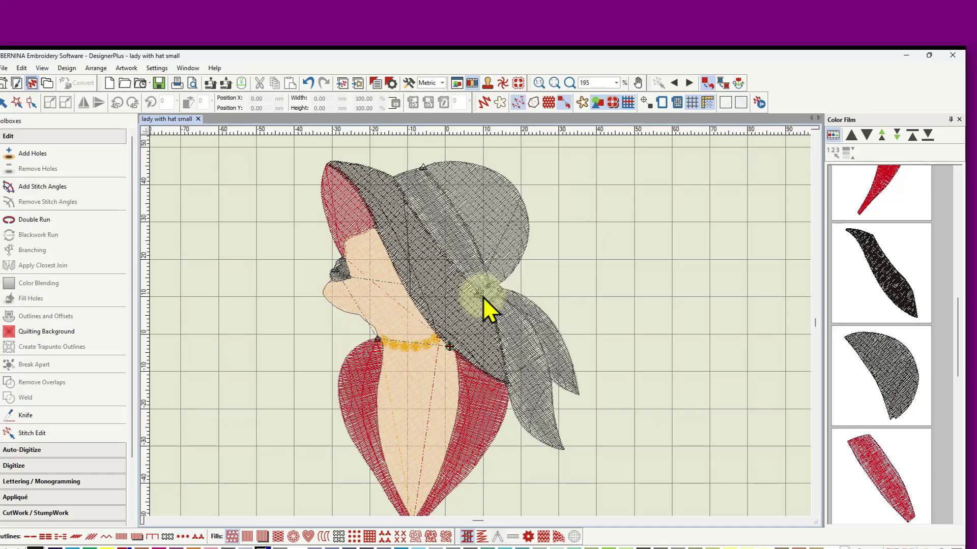
- Digitize a short Open Object run at the ribbon knot from the brim's end point to the hat crown's start, and check its place in the Color Film
scroll(480, 328, "up", 5)
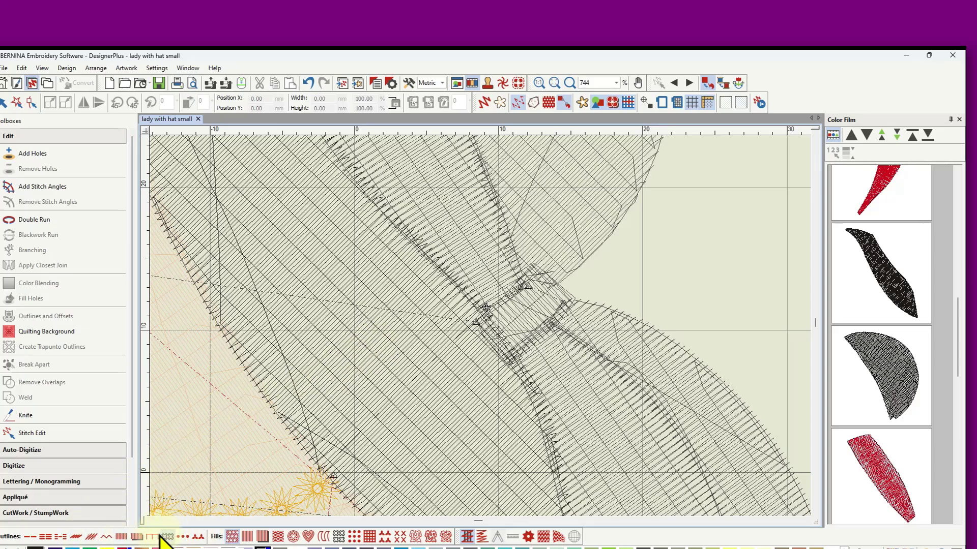
left_click(28, 465)
left_click(29, 185)
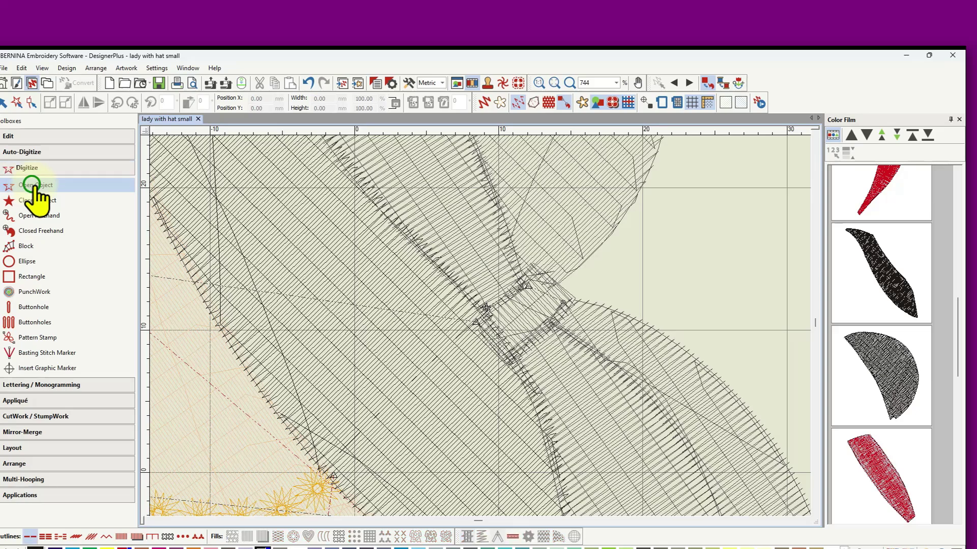
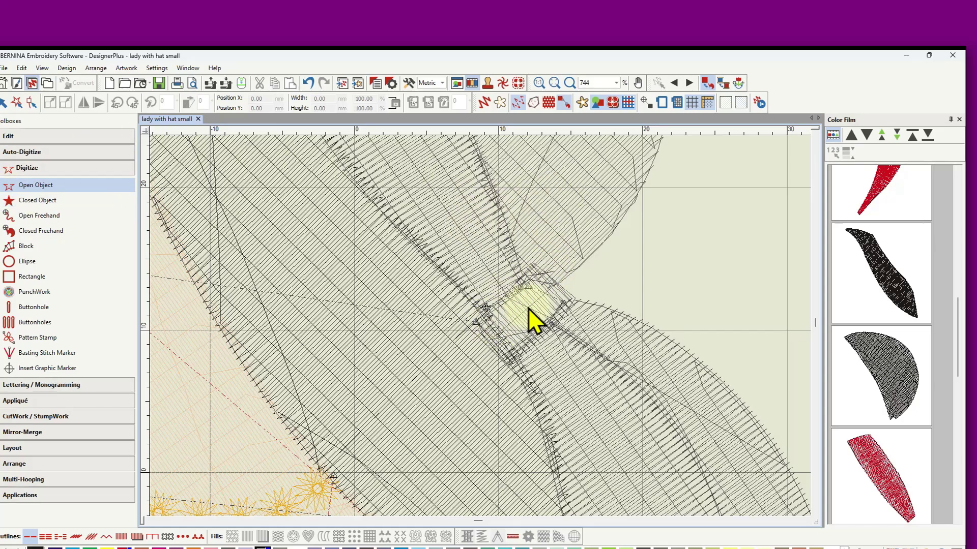
scroll(528, 308, "up", 5)
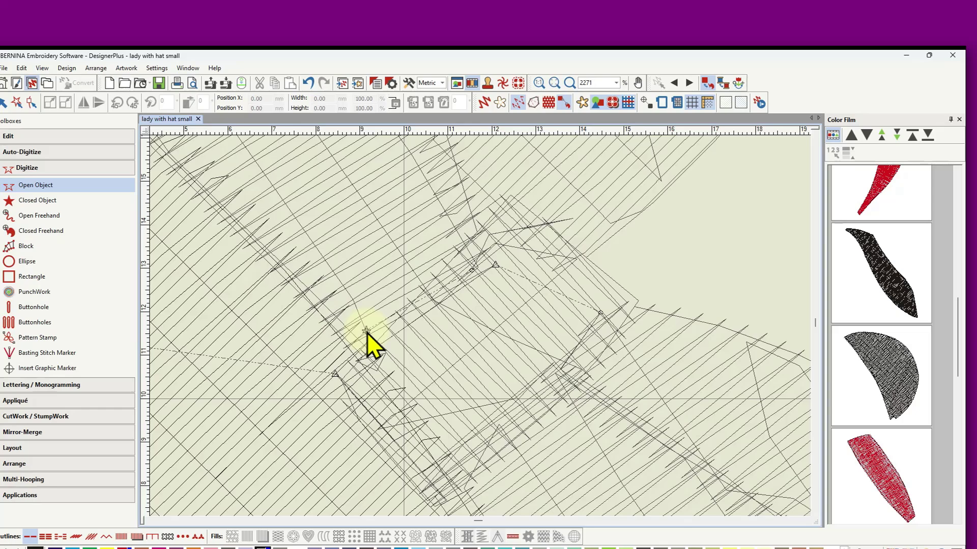
left_click(472, 273)
key("Return")
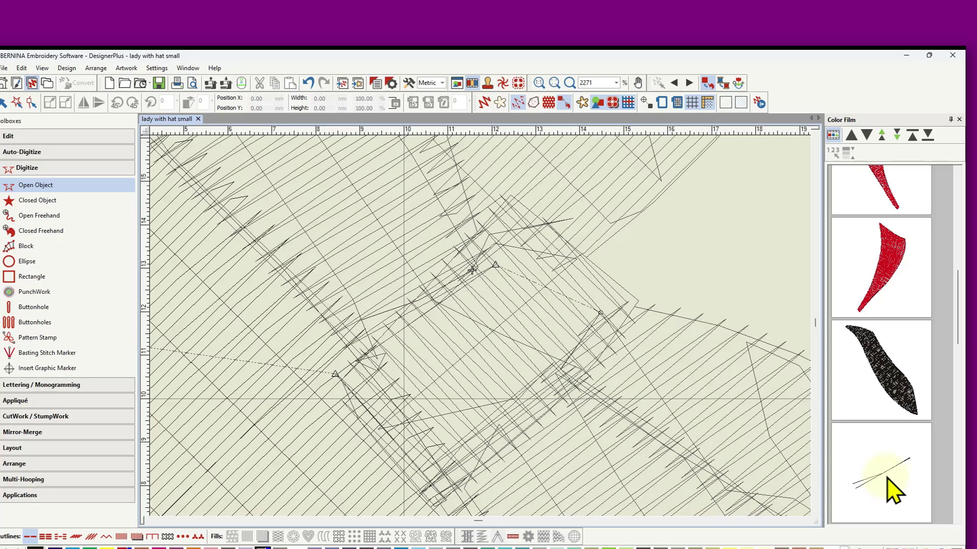
scroll(905, 407, "down", 3)
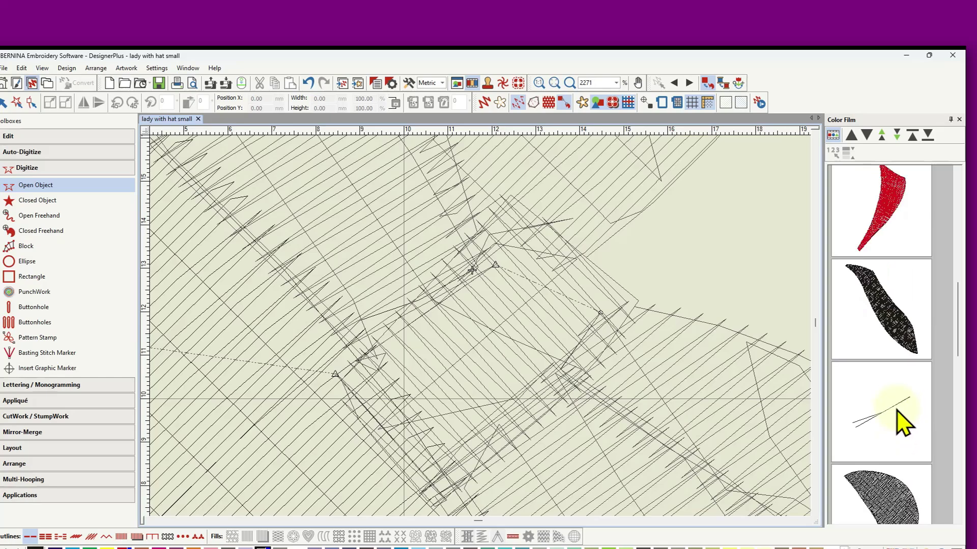
scroll(896, 409, "down", 1)
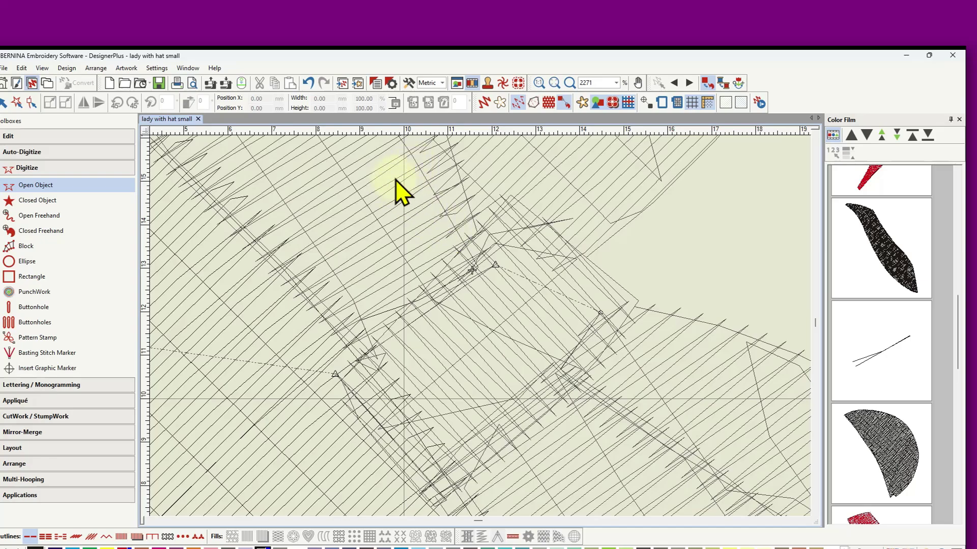
- Fit the whole design in view and travel forward by object past the hat crown and the red hat band
left_click(556, 85)
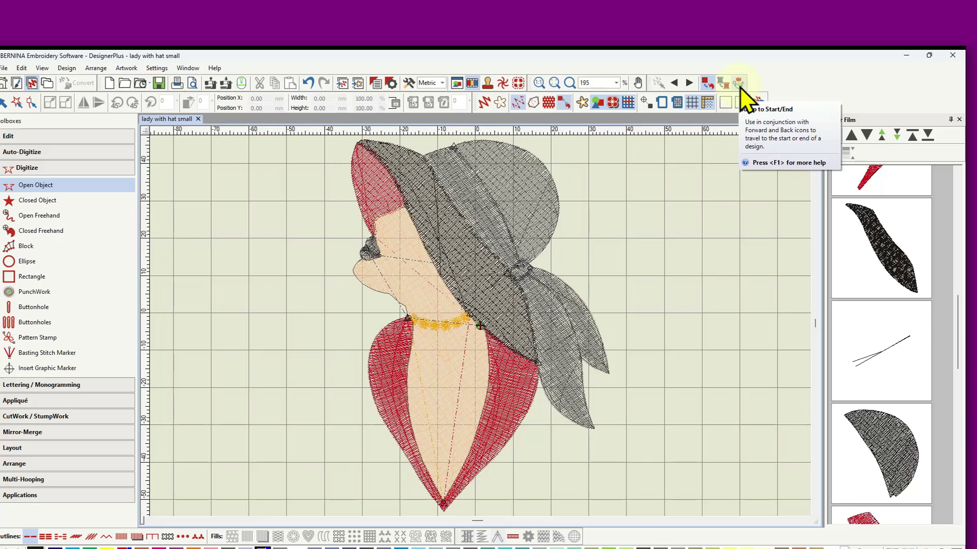
left_click(690, 84)
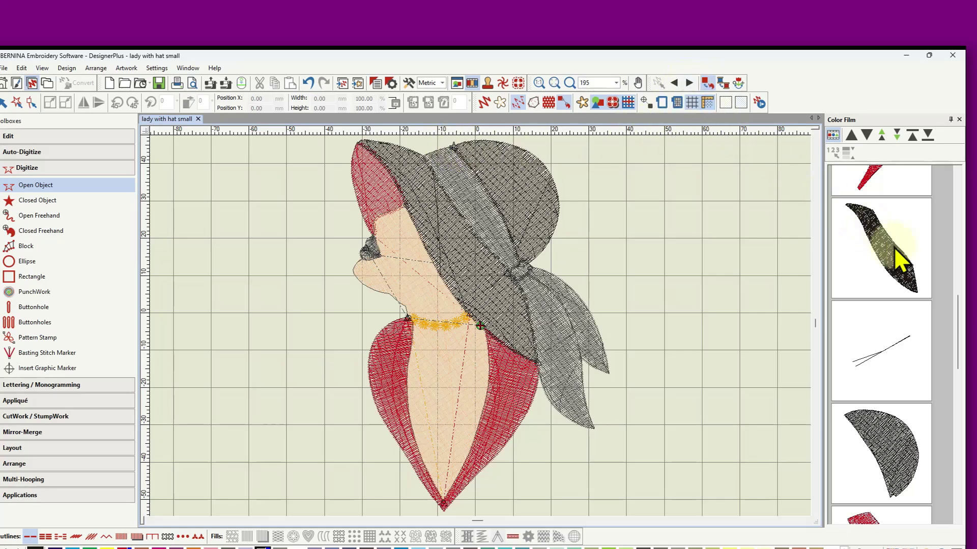
scroll(893, 264, "down", 3)
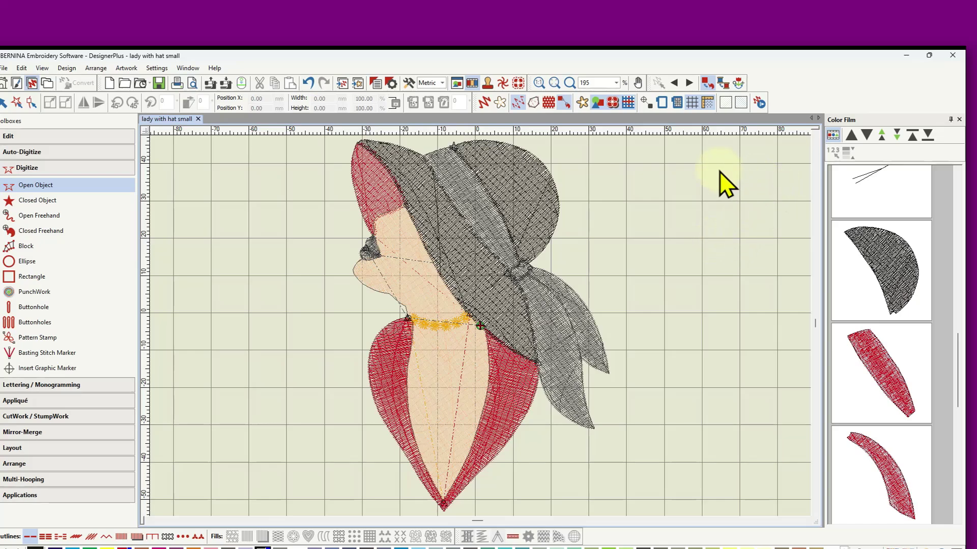
left_click(688, 83)
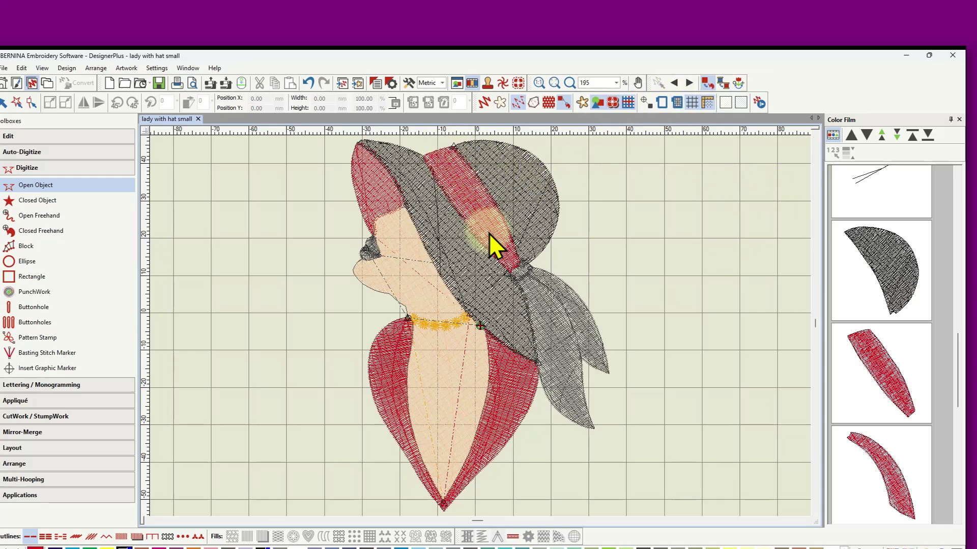
- Digitize a short Open Object run across the ribbon knot from the red hat band's end to the start of the outer ribbon tail
scroll(529, 285, "up", 6)
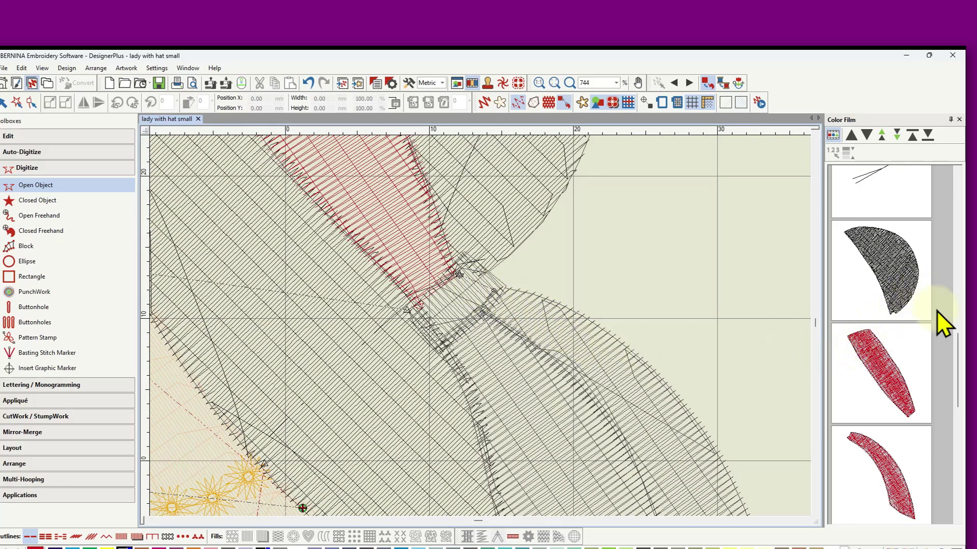
left_click_drag(959, 366, 959, 399)
left_click(905, 393)
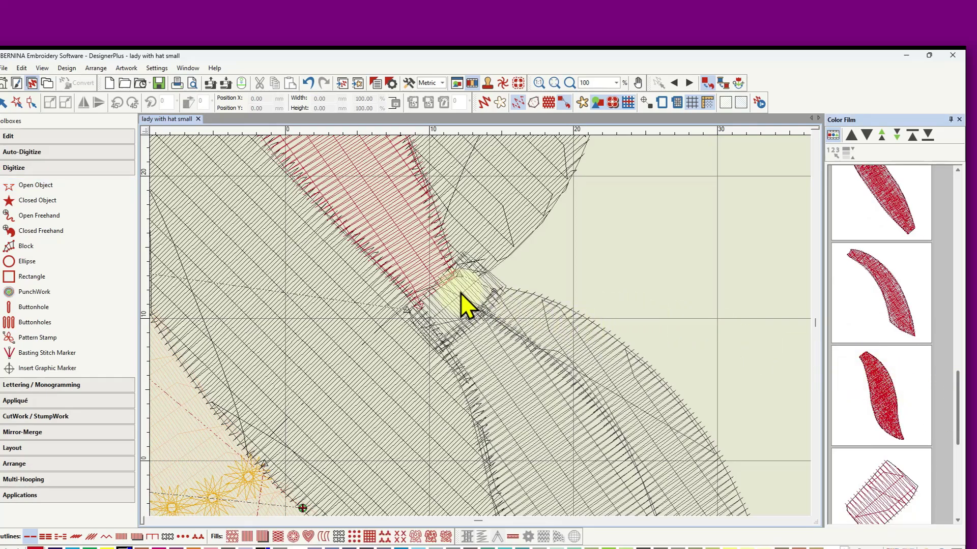
left_click(37, 186)
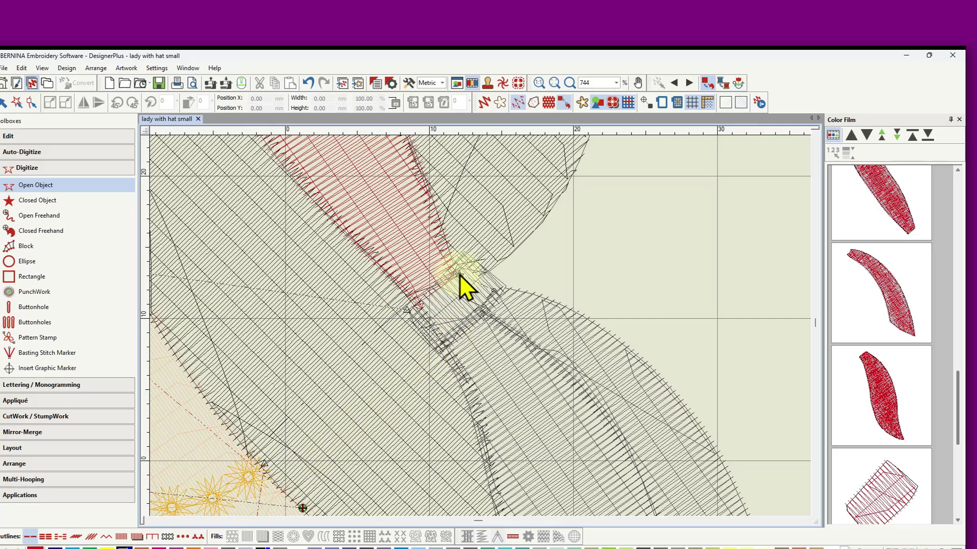
left_click(459, 274)
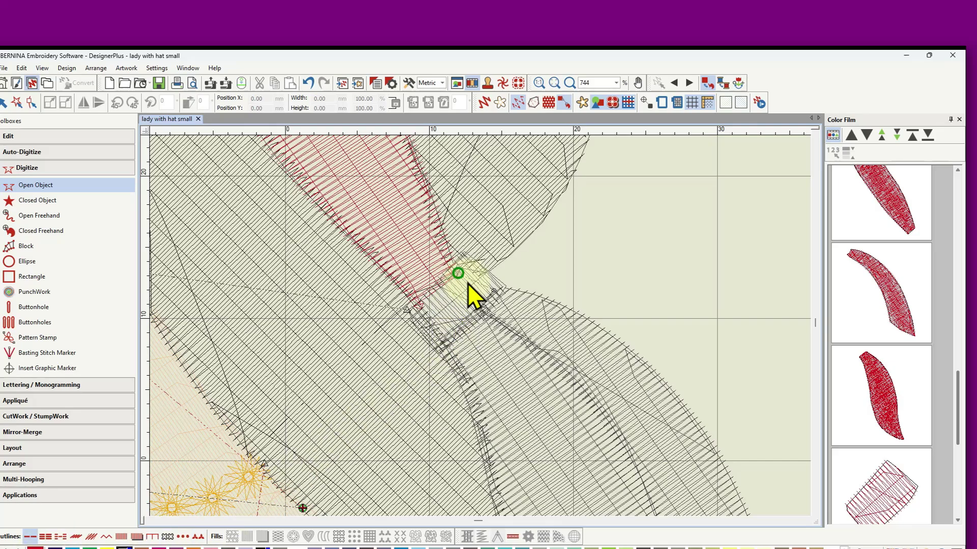
left_click(493, 291)
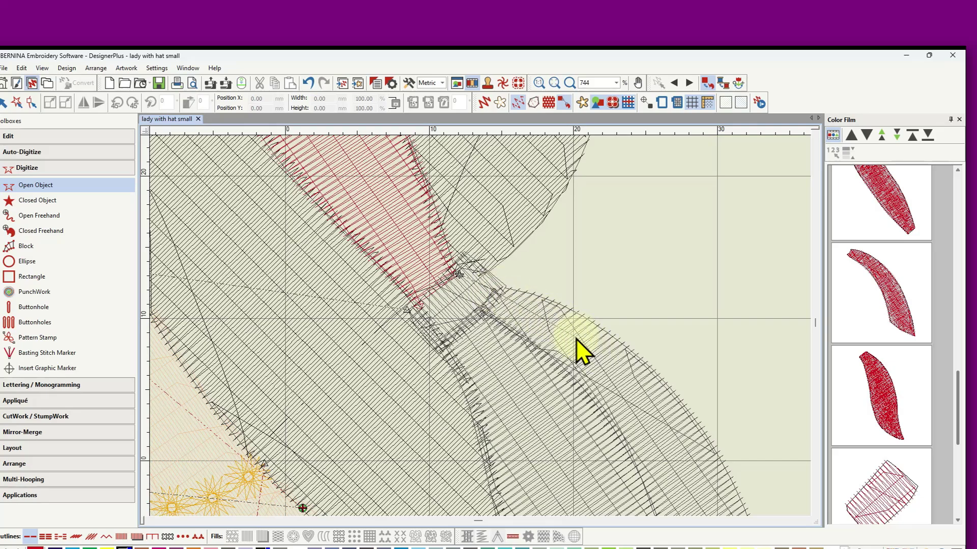
key("Return")
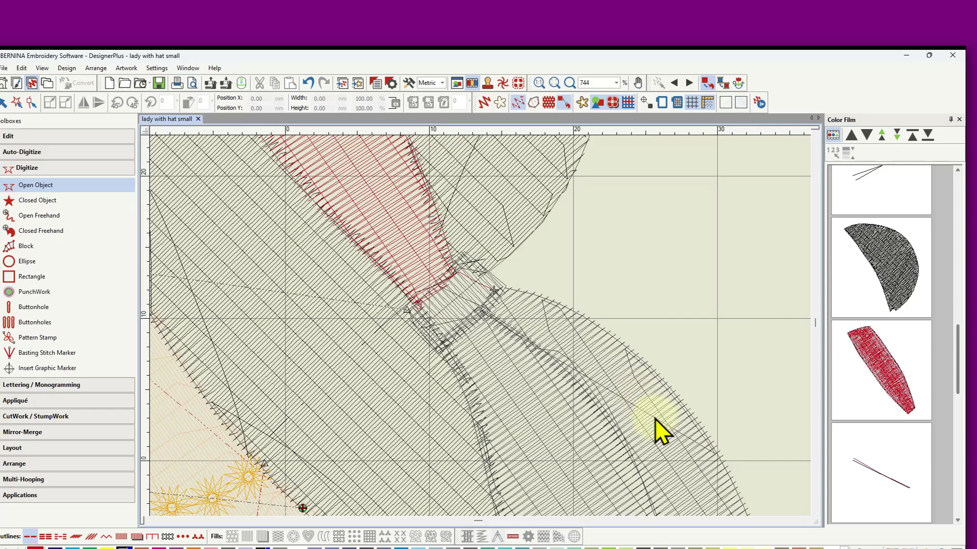
scroll(480, 328, "down", 3)
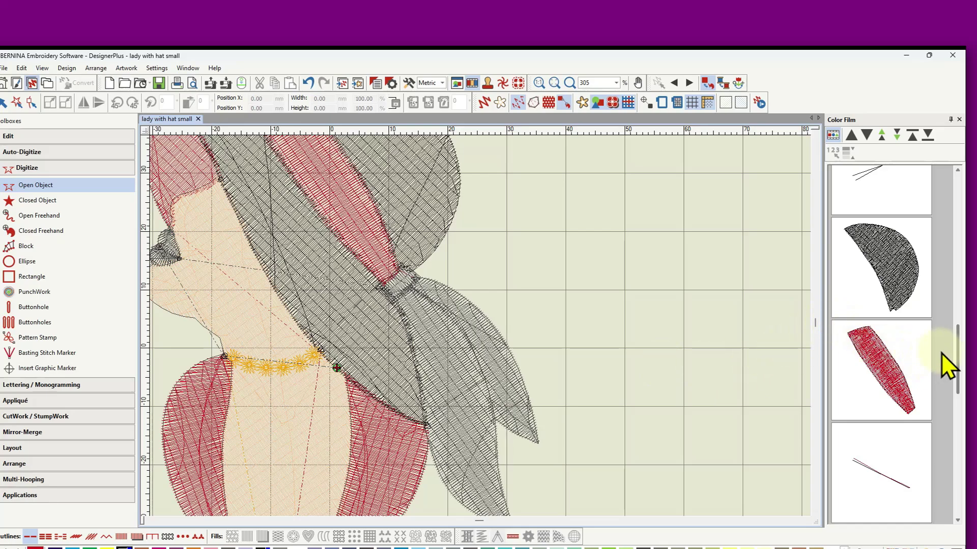
- Review the remaining ribbon, knot, lip and outline objects in the Color Film's stitching order
left_click_drag(960, 359, 960, 408)
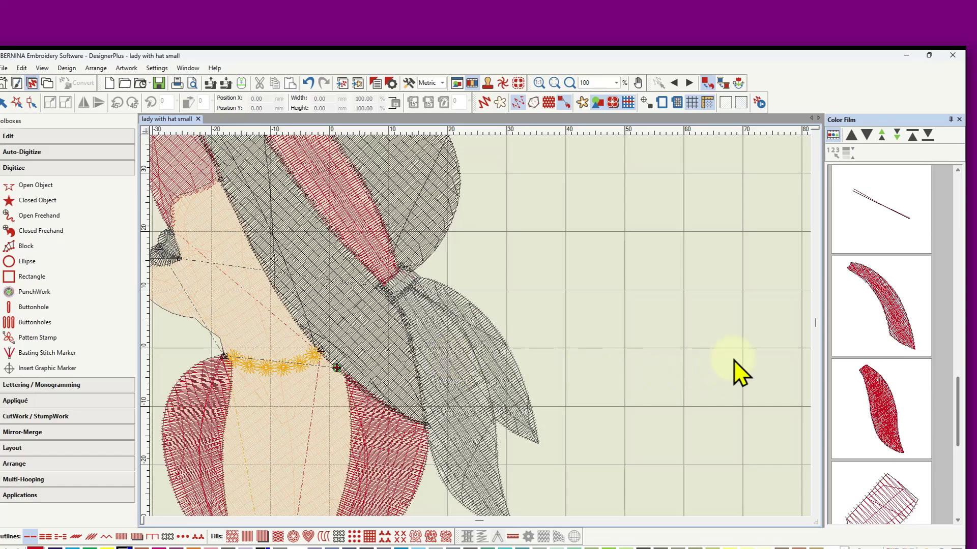
left_click_drag(959, 424, 959, 454)
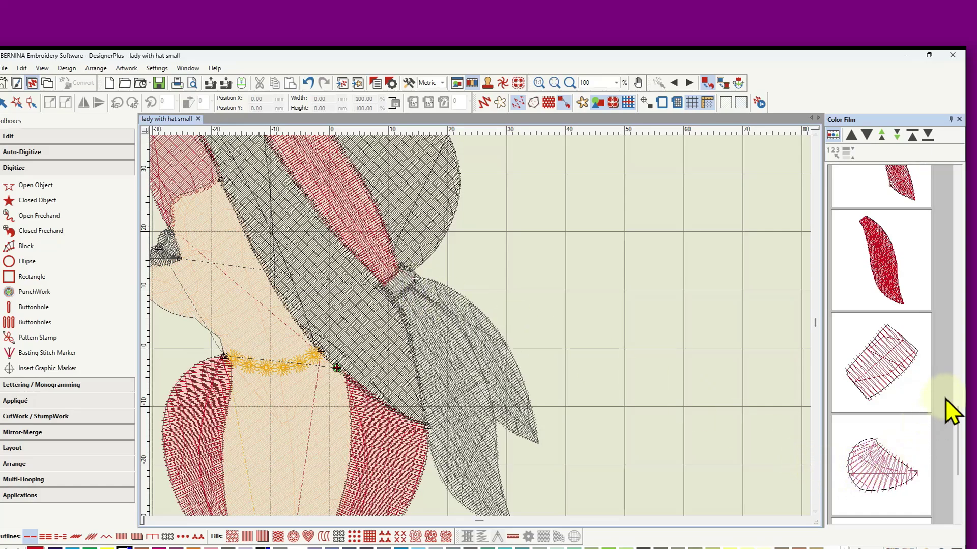
scroll(961, 443, "down", 2)
scroll(961, 442, "down", 2)
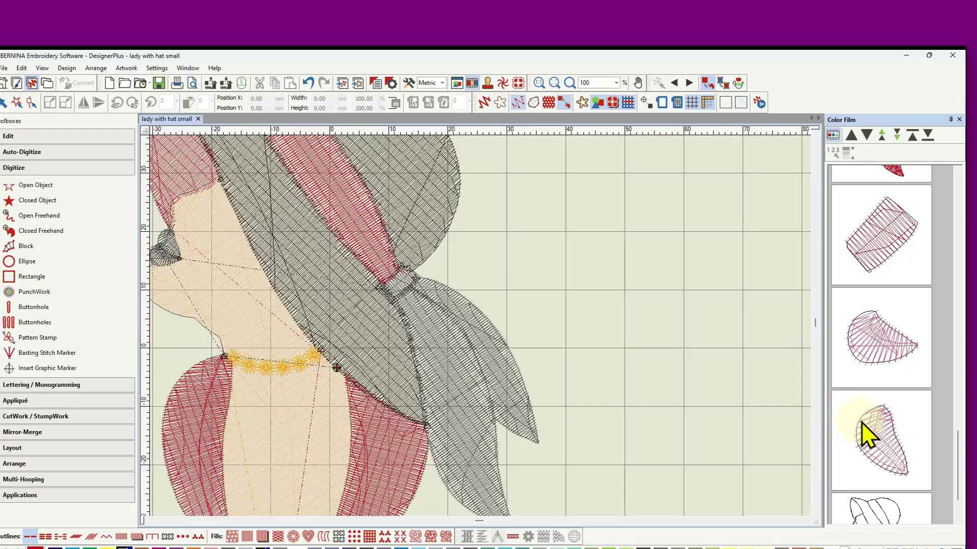
scroll(867, 435, "down", 2)
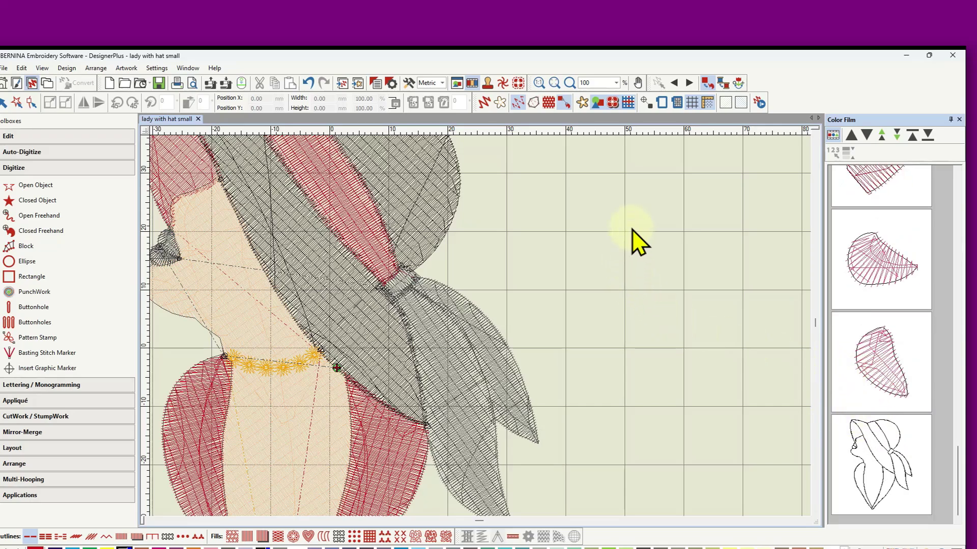
- Preview the design with realistic thread rendering, return to the plain stitch view, and travel to the end of the design
left_click(484, 102)
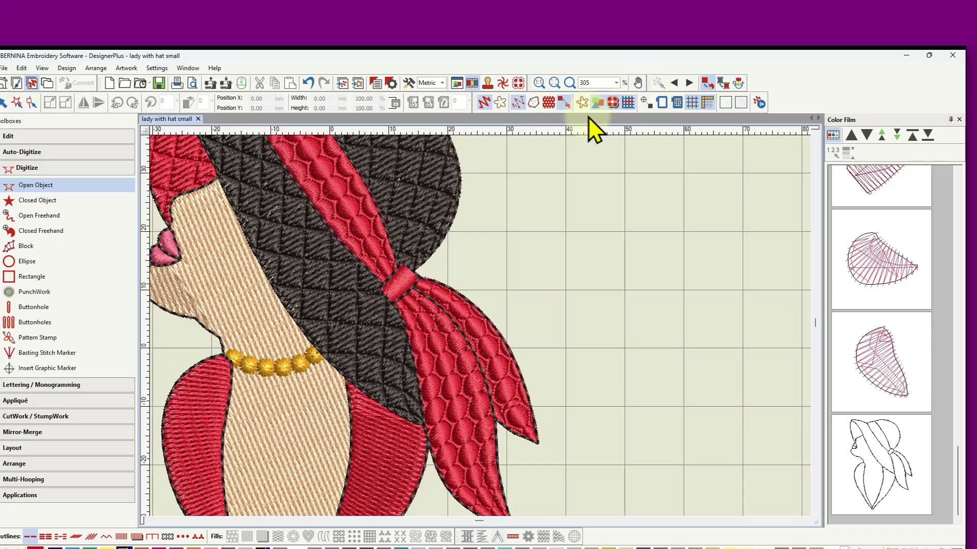
left_click(483, 102)
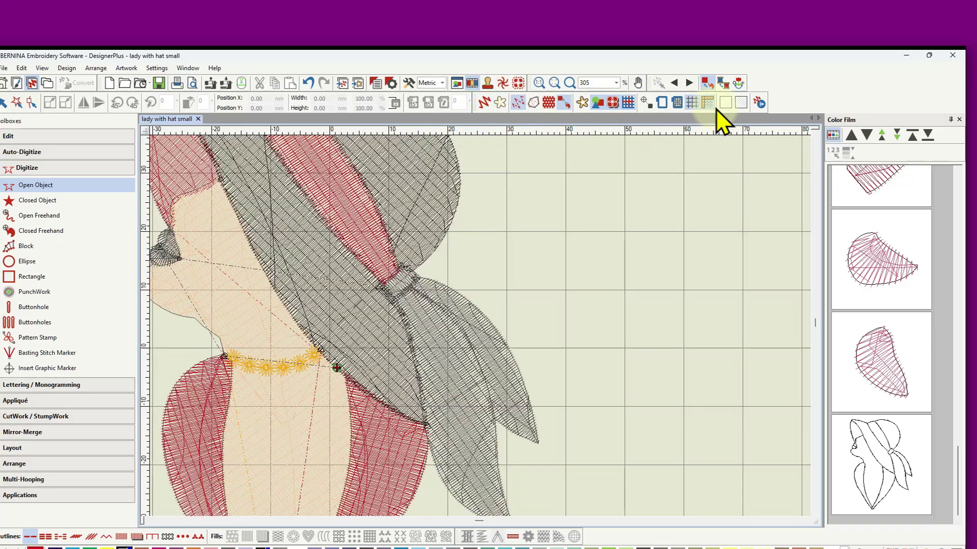
left_click(739, 83)
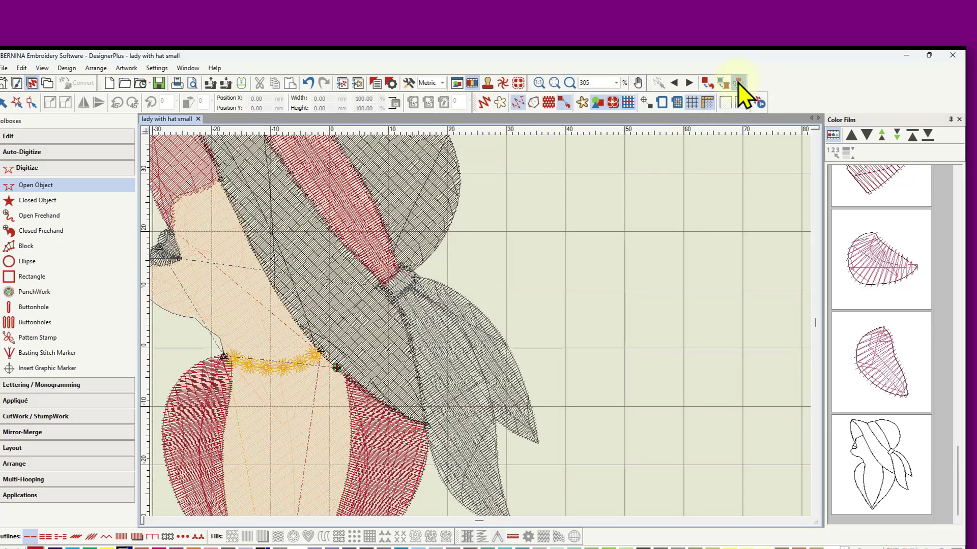
left_click(689, 83)
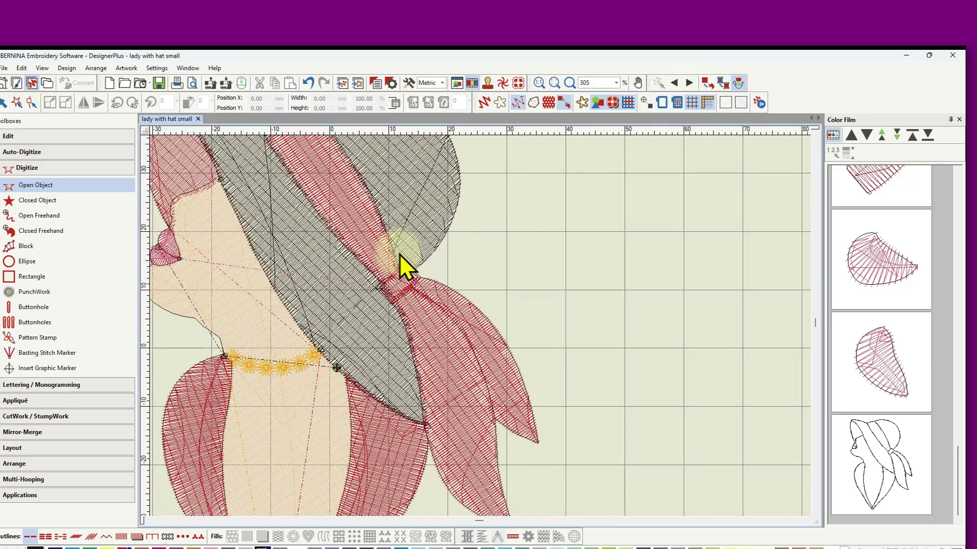
- Bring the whole design back into view and show it with realistic thread rendering
scroll(480, 328, "down", 2)
scroll(483, 346, "down", 2)
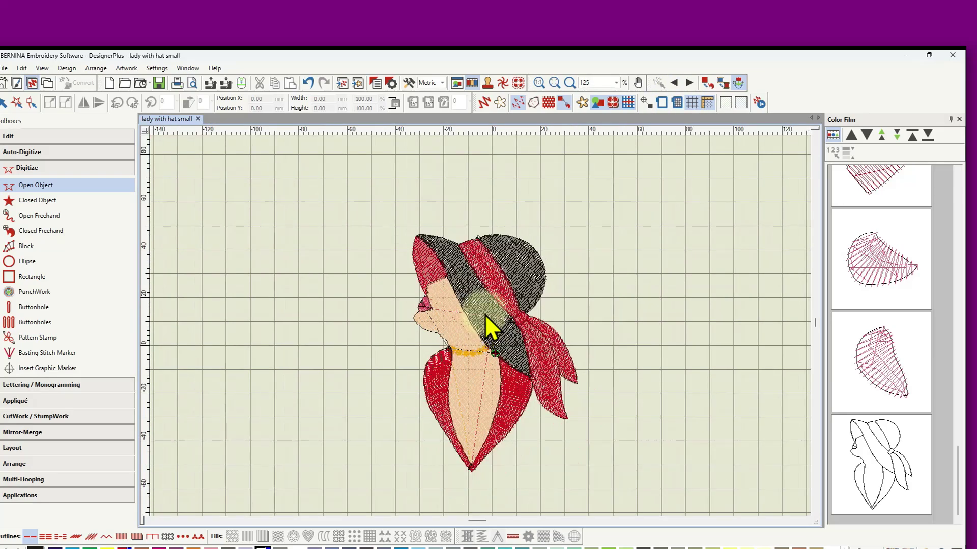
left_click(484, 104)
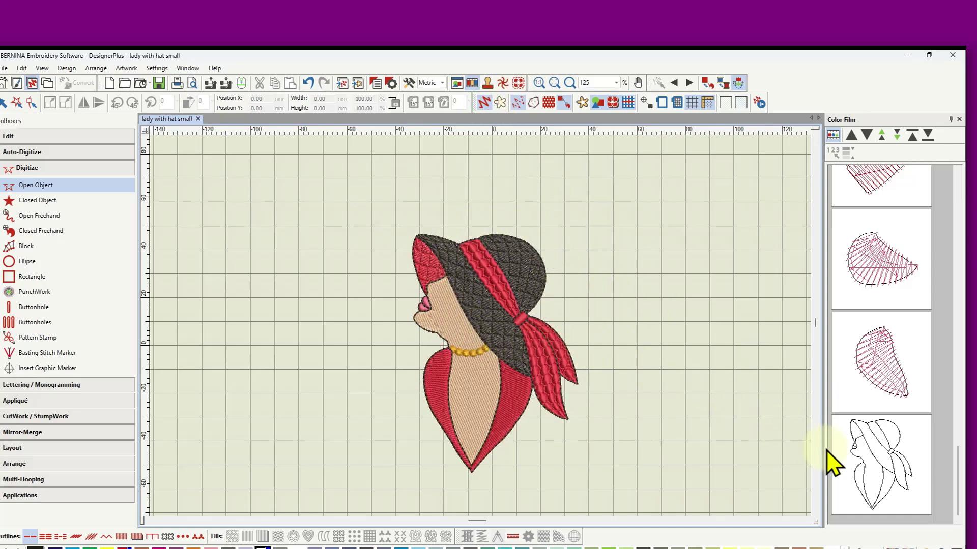
- Delete the black outline object that traces the whole figure, the last object in the stitching order
left_click(885, 458)
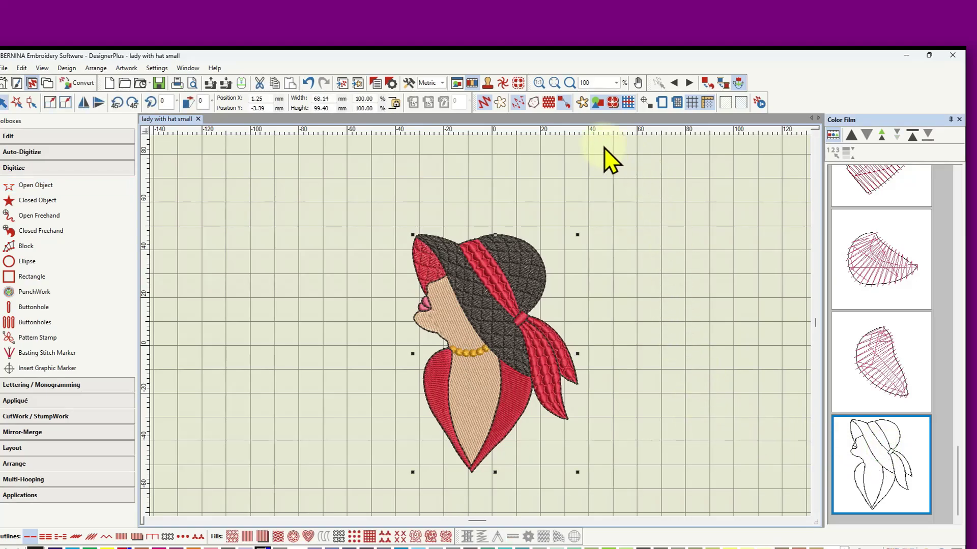
scroll(488, 341, "up", 1)
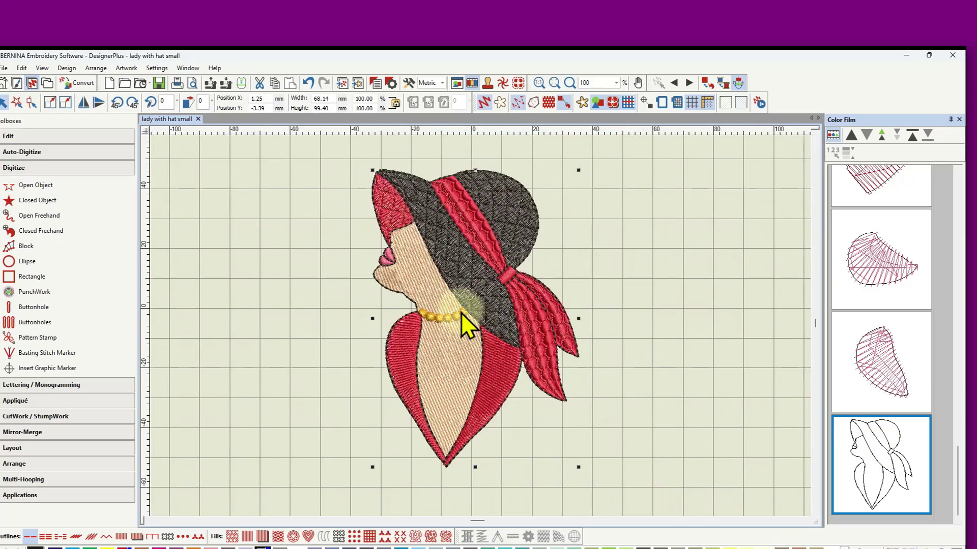
scroll(481, 327, "up", 1)
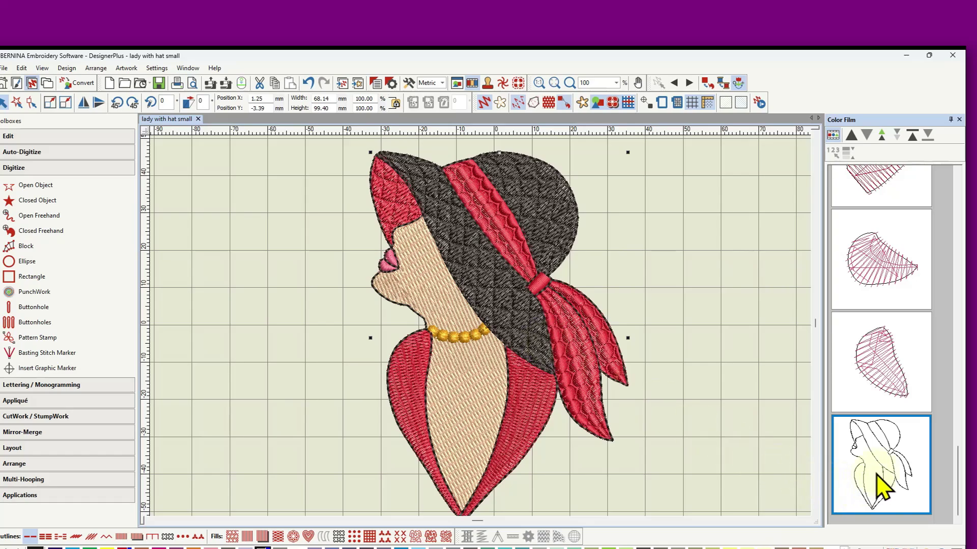
right_click(871, 458)
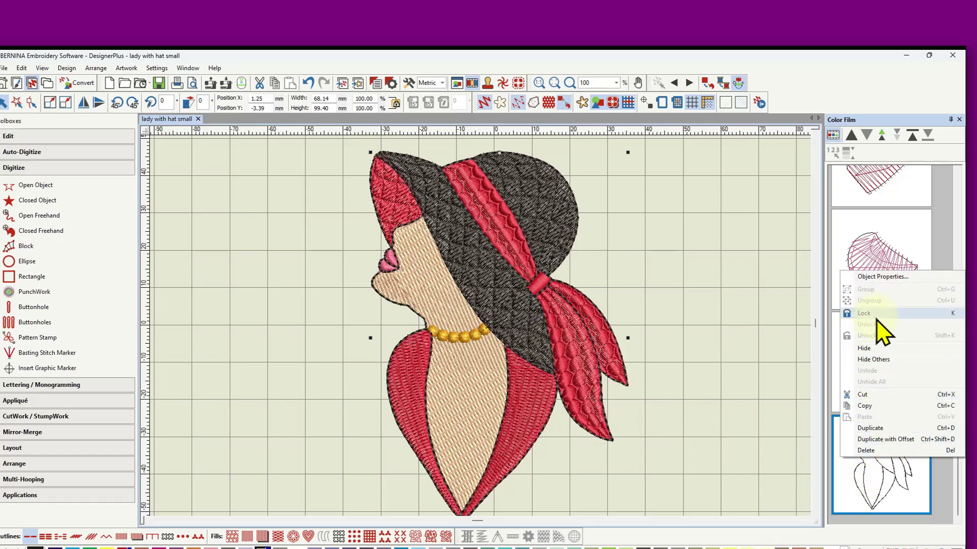
left_click(876, 451)
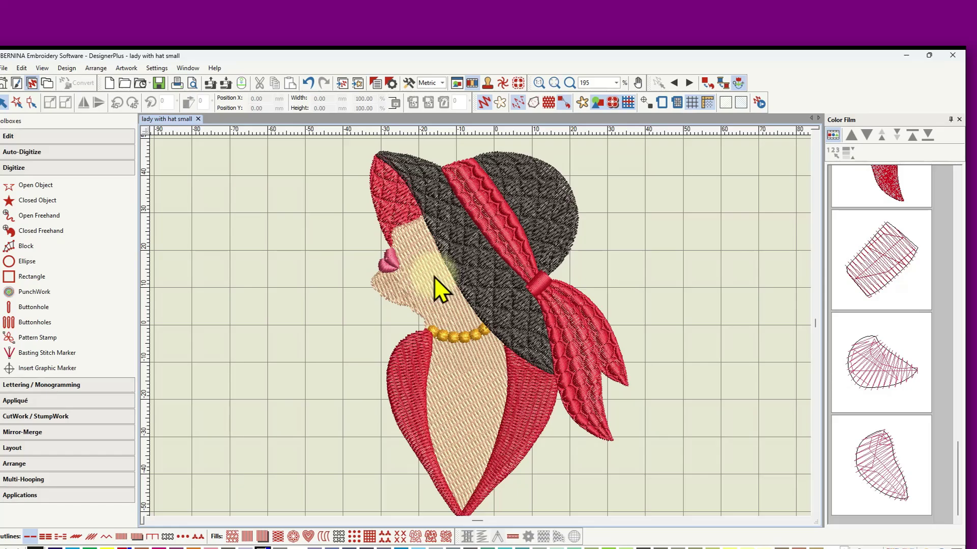
- Select every object in the lady with hat design and hide the grid
left_click(36, 138)
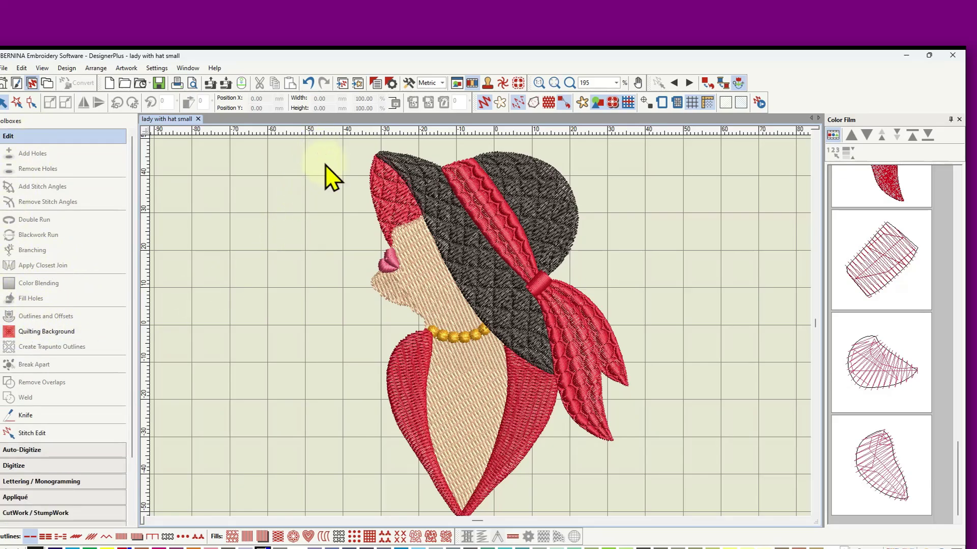
scroll(335, 186, "down", 1)
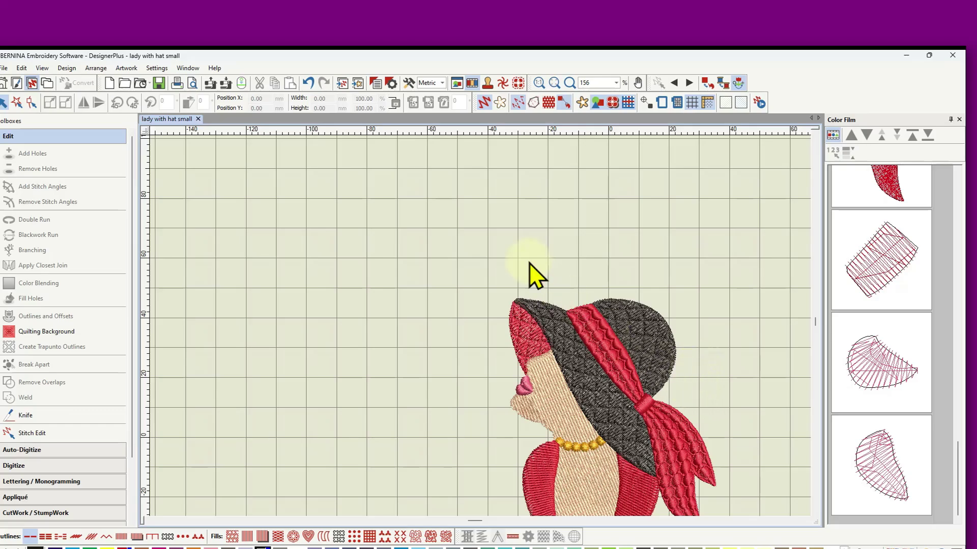
left_click(538, 83)
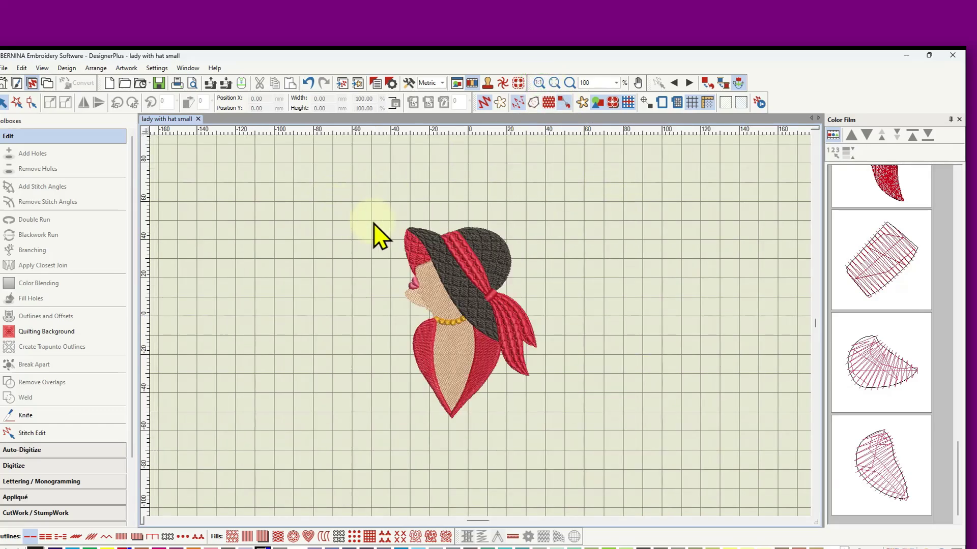
left_click_drag(342, 196, 542, 265)
left_click_drag(573, 448, 573, 450)
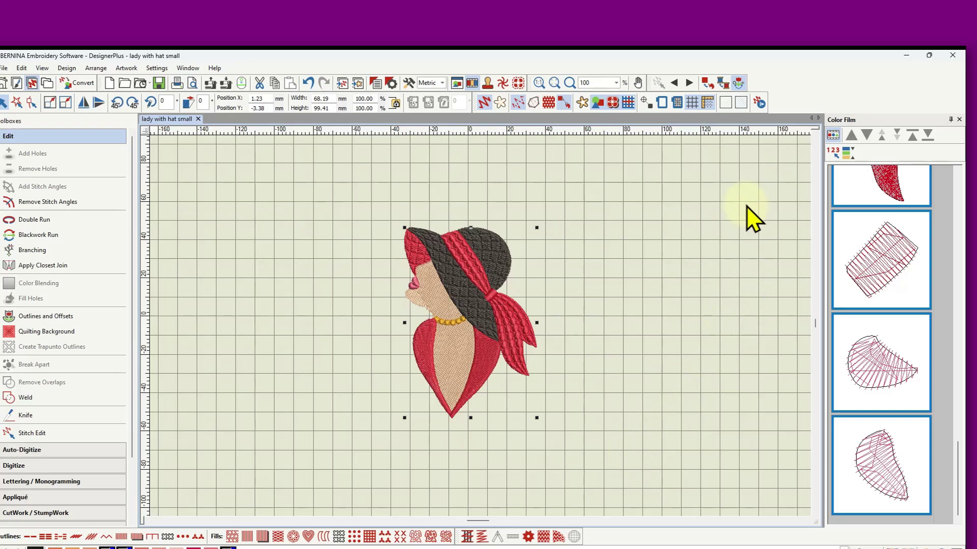
left_click(693, 102)
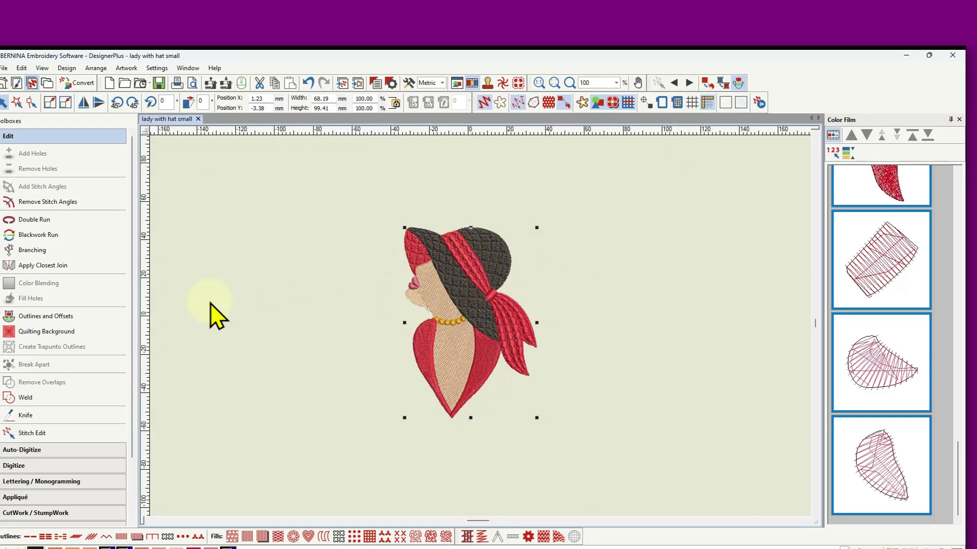
- Generate Single object outlines in color 13 BERNINA with the third overlapping-objects option and no offset outlines, using Outlines and Offsets
left_click(58, 318)
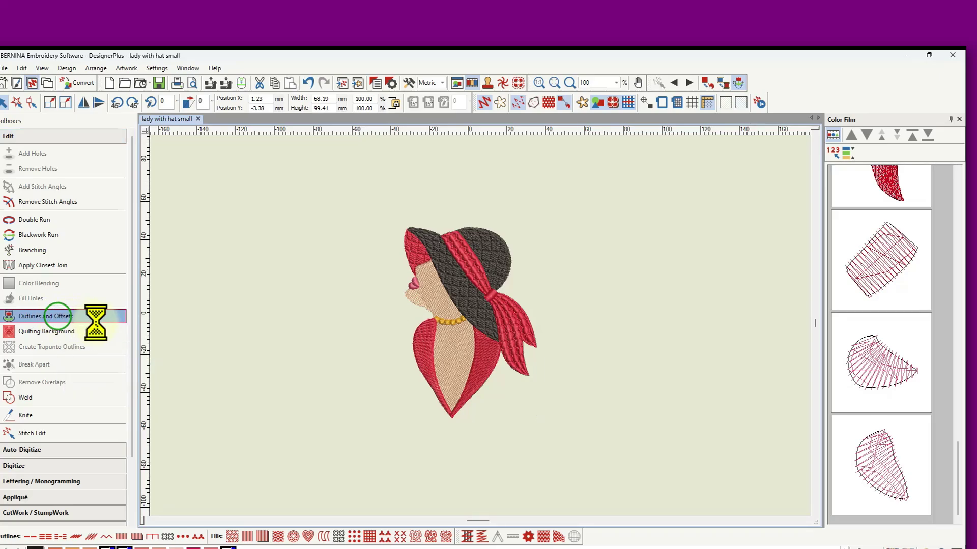
left_click_drag(538, 187, 720, 190)
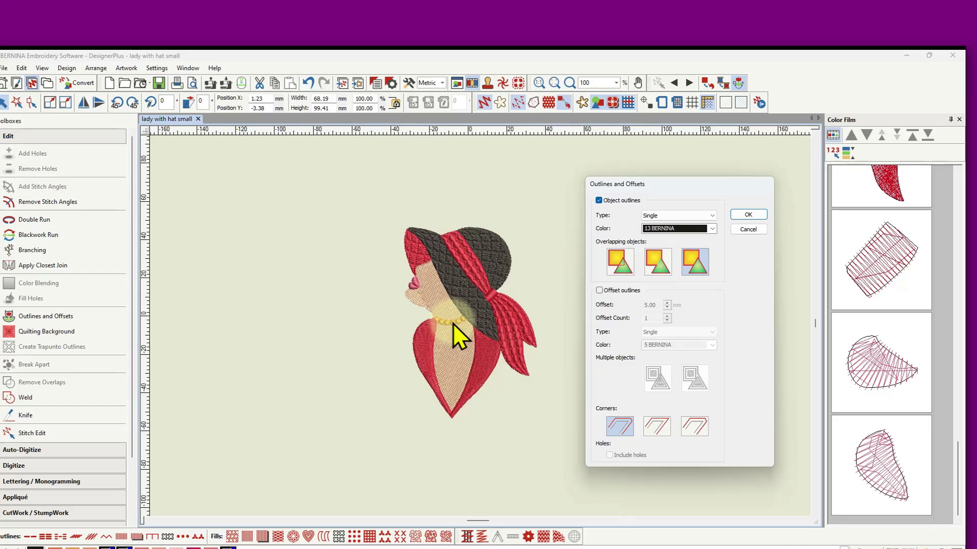
left_click(694, 261)
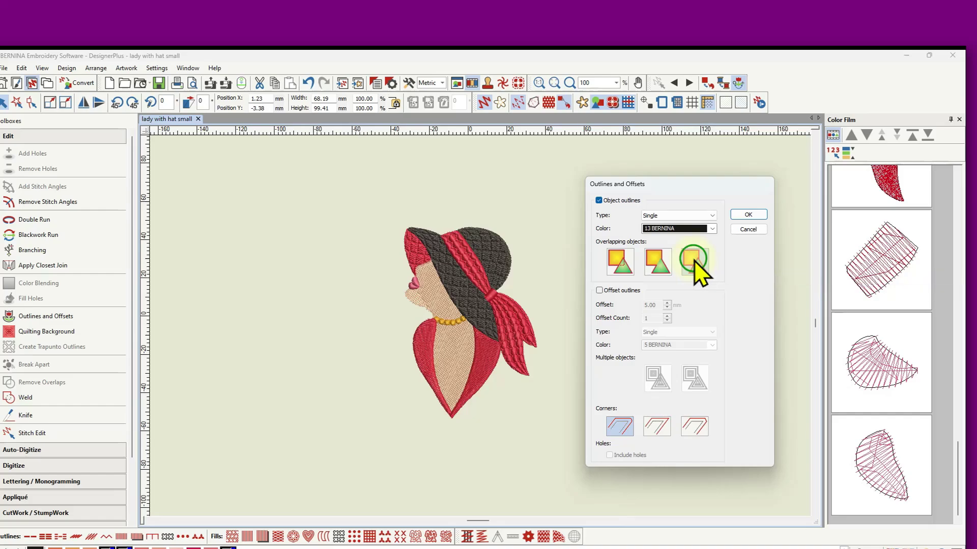
left_click(748, 215)
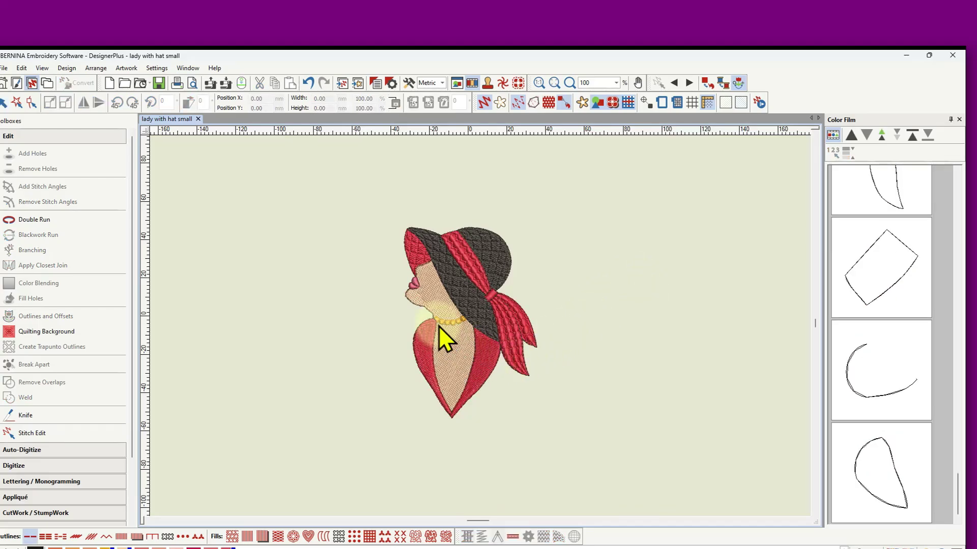
- Examine the generated outlines around the necklace and lips, and review the outline objects in the Color Film
scroll(441, 326, "up", 5)
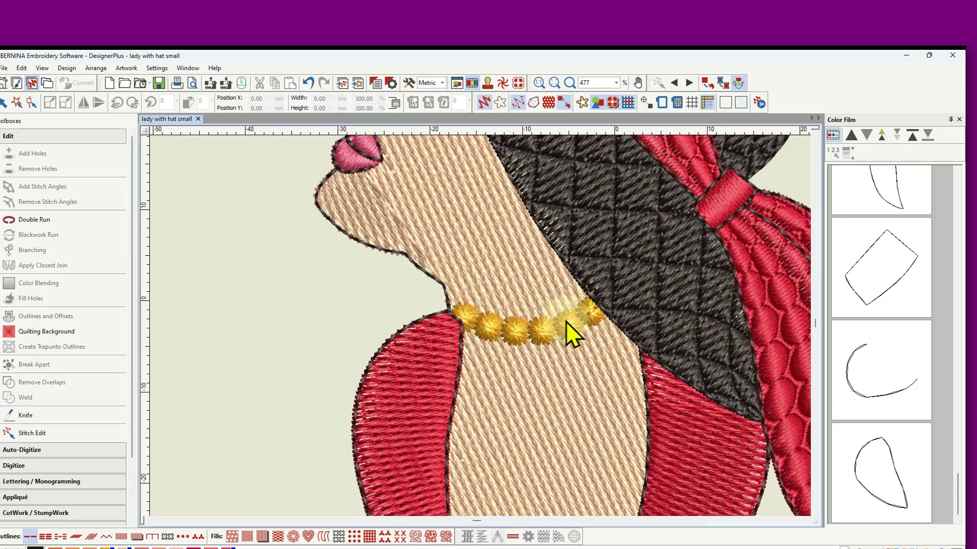
scroll(566, 322, "down", 3)
scroll(481, 328, "down", 2)
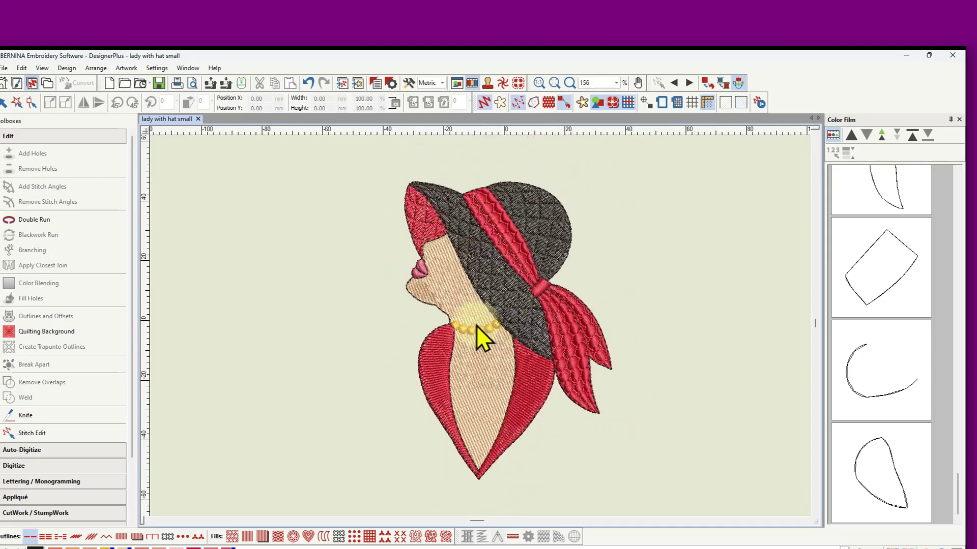
scroll(410, 281, "up", 9)
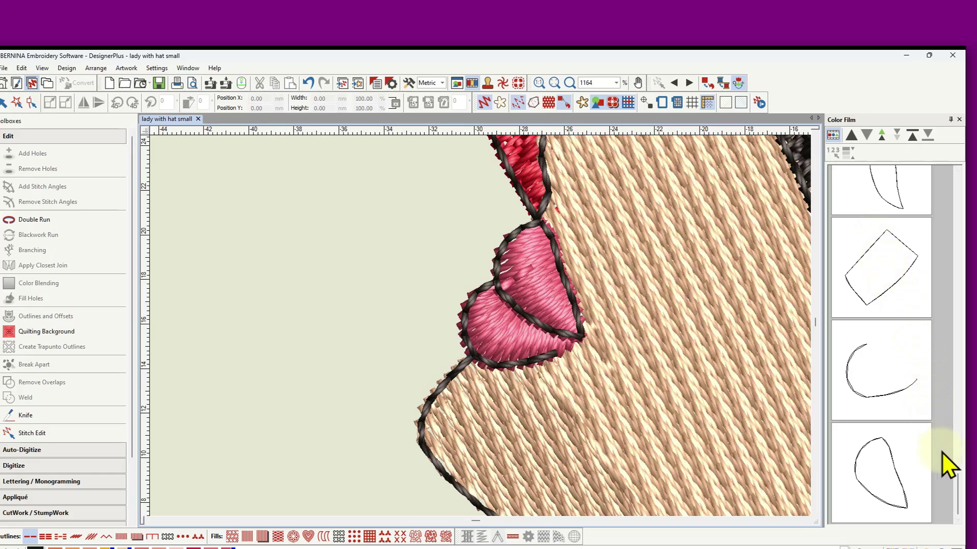
scroll(957, 483, "up", 2)
left_click_drag(957, 474, 939, 351)
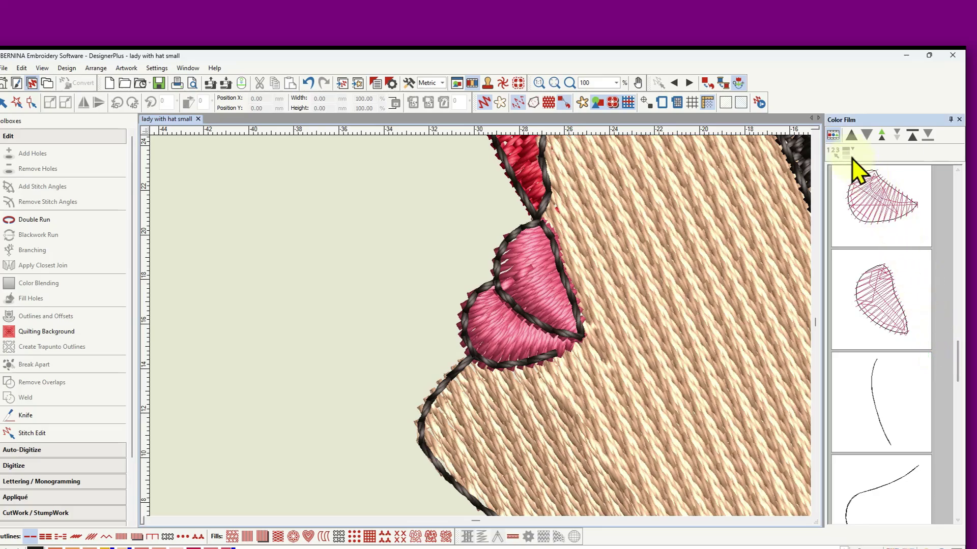
left_click(833, 135)
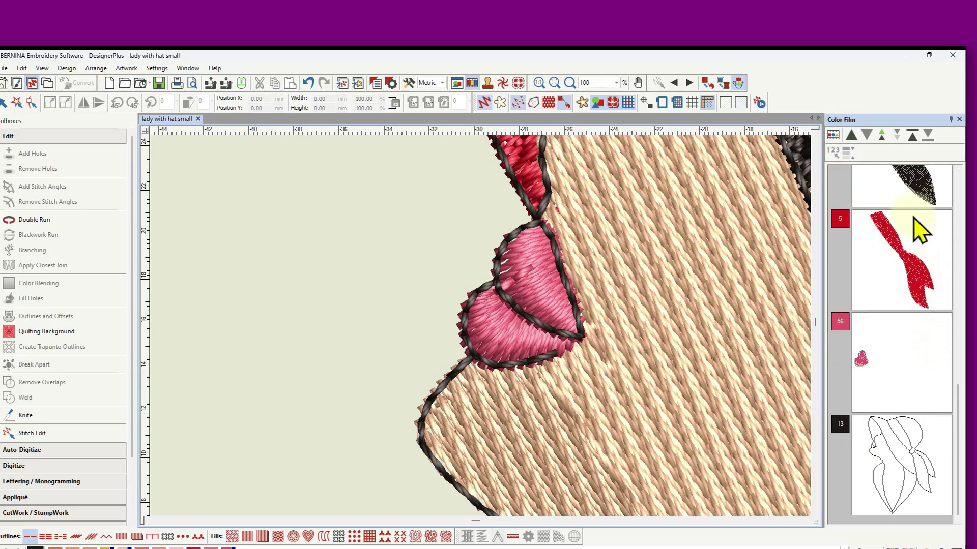
left_click(833, 136)
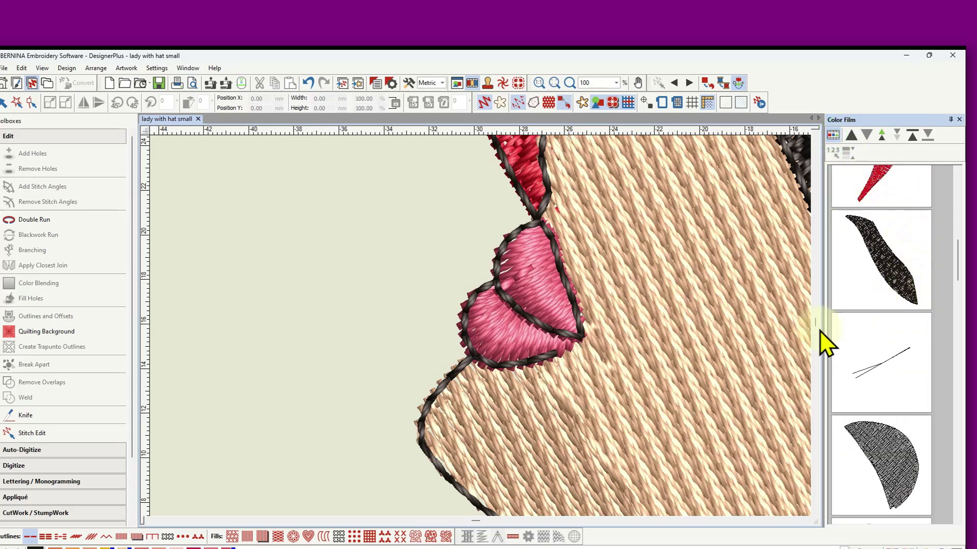
- Open the lower lip's outline for reshaping and show its open end at the mouth corner in plain stitch view
left_click(518, 363)
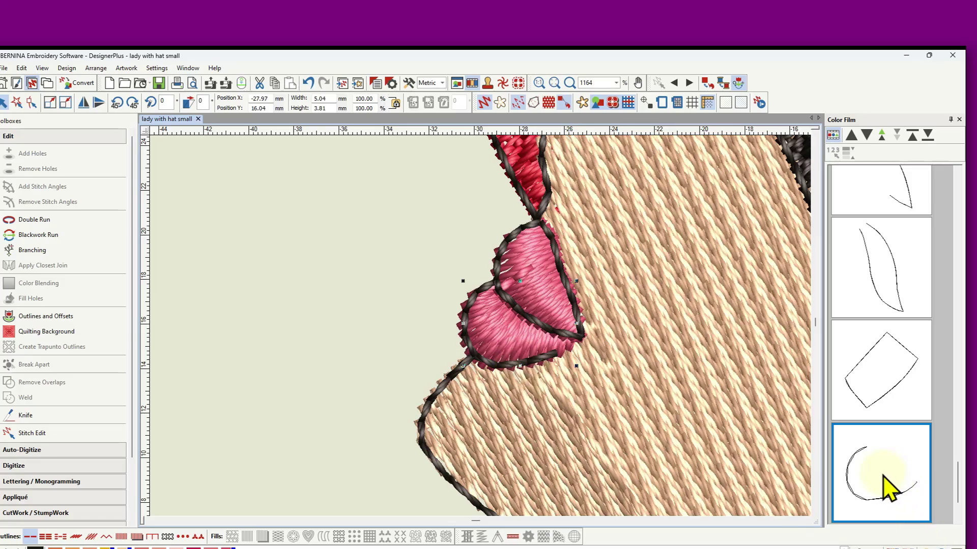
left_click(32, 102)
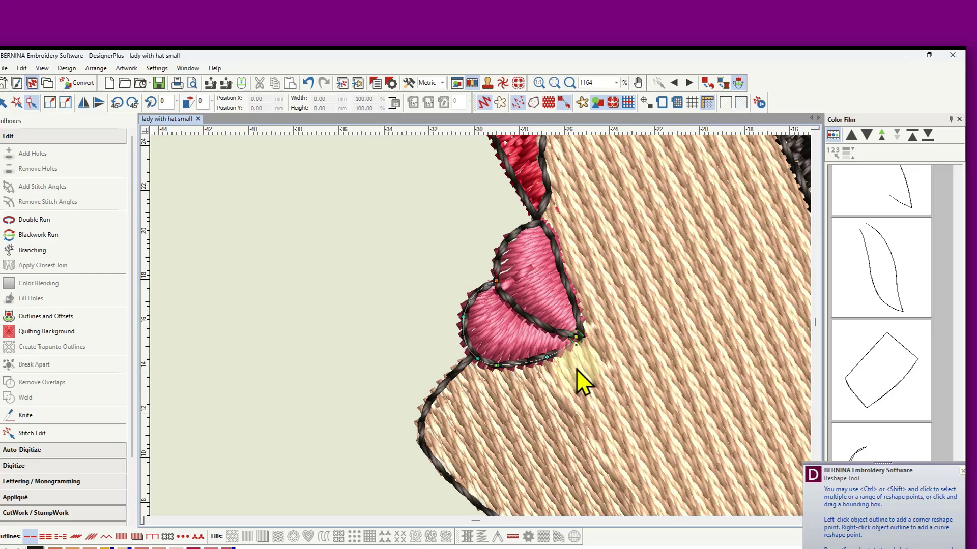
scroll(581, 356, "up", 5)
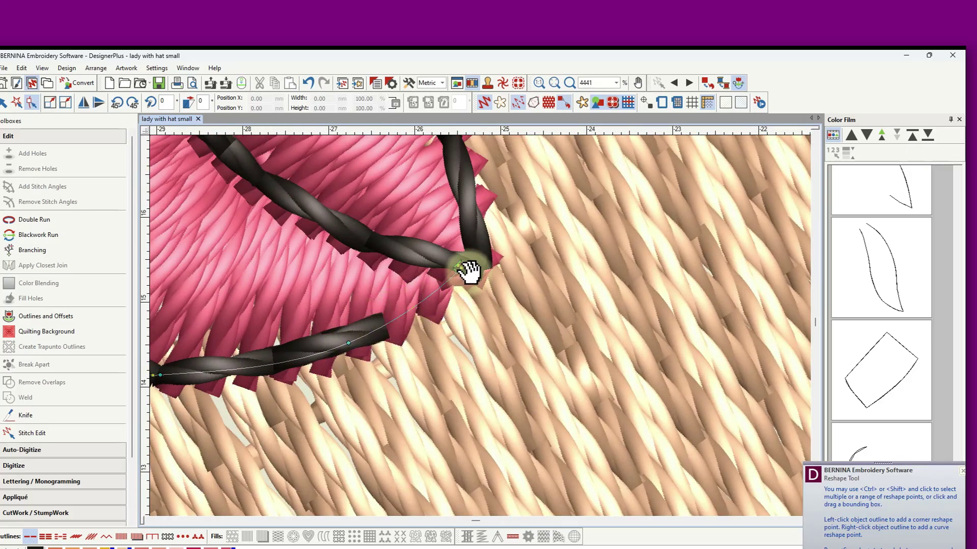
left_click(485, 103)
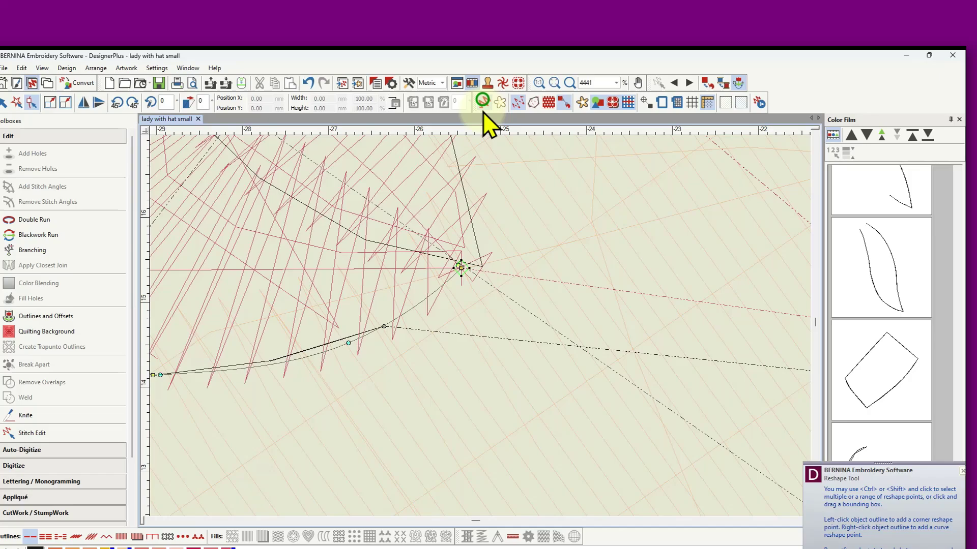
right_click(348, 343)
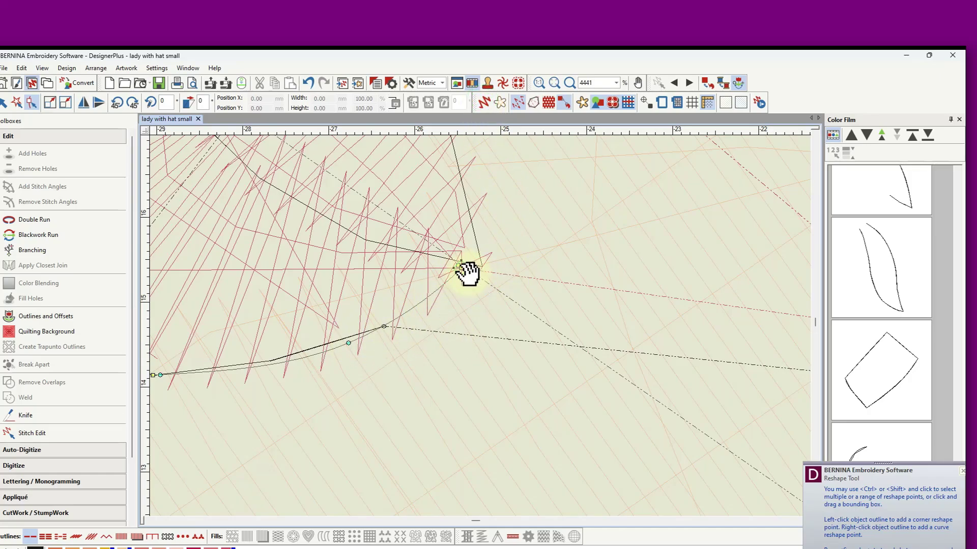
scroll(451, 303, "up", 2)
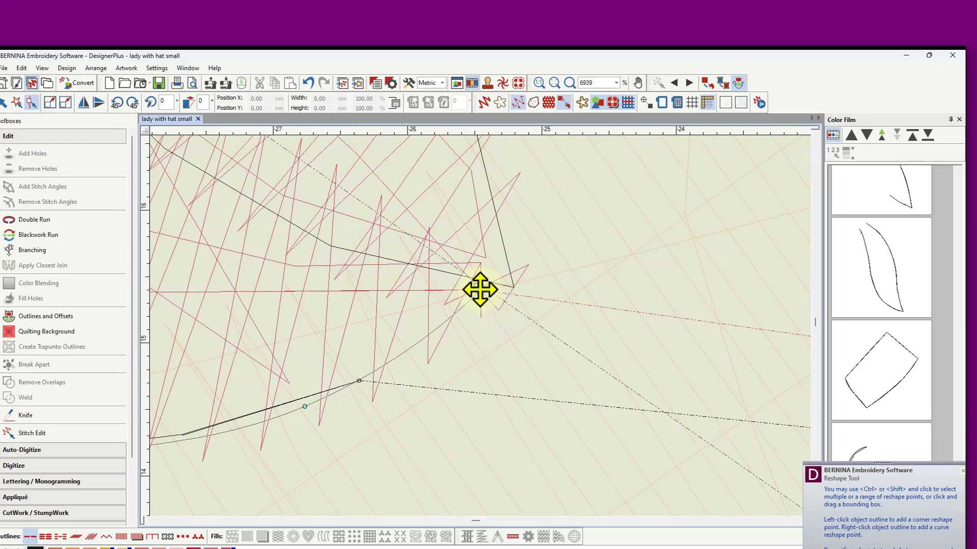
- Reposition the reshape nodes near the open end of the lower lip's outline and delete the stray node beside the mouth corner
left_click_drag(480, 290, 494, 285)
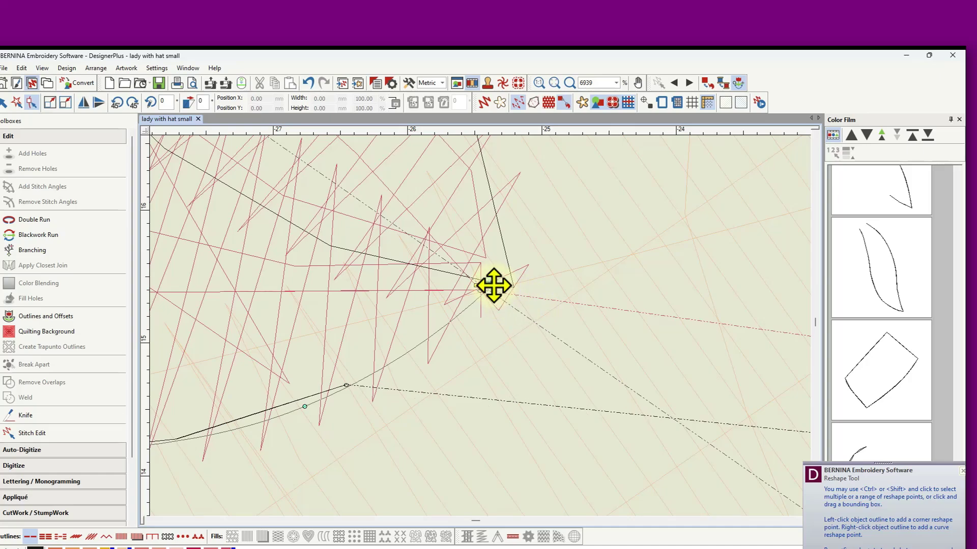
left_click_drag(509, 283, 510, 267)
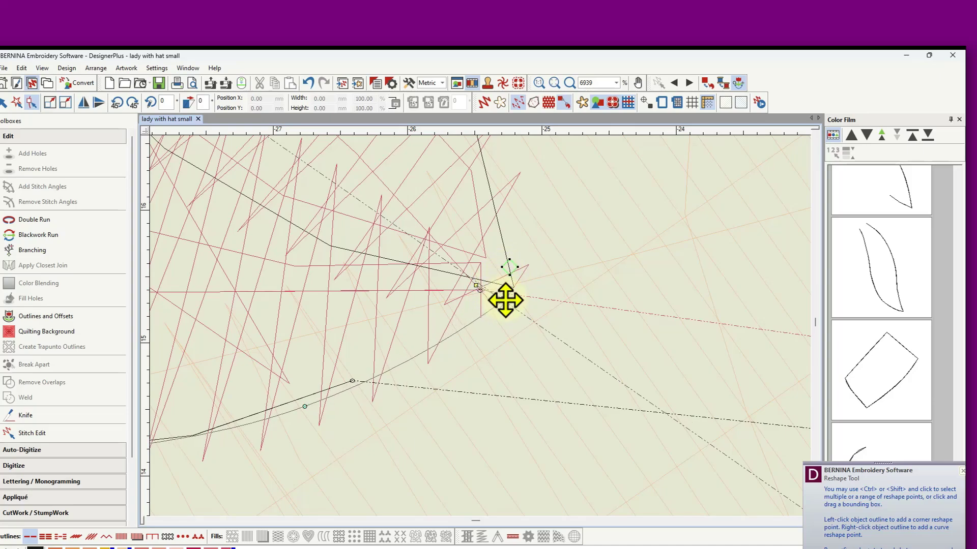
left_click(476, 285)
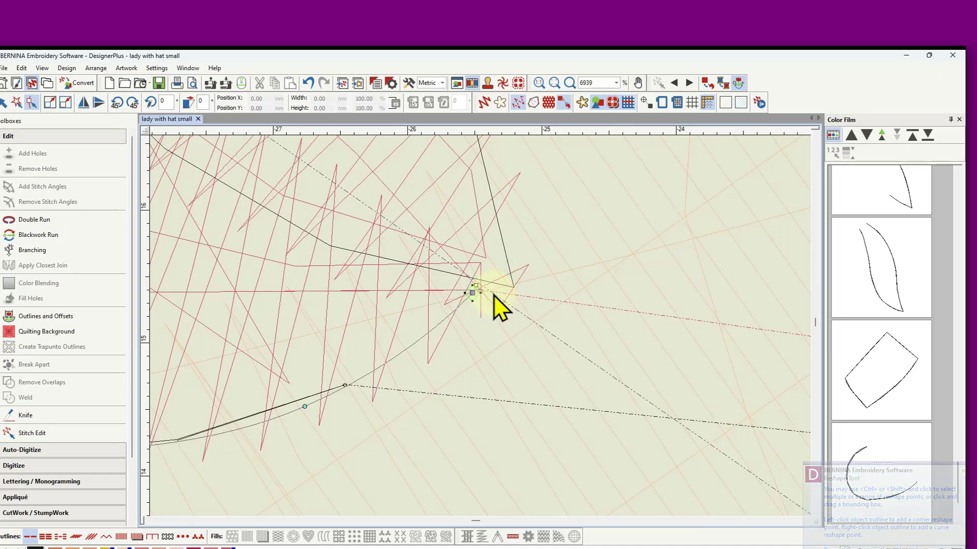
mouse_move(477, 287)
left_mouse_down()
mouse_move(505, 283)
mouse_move(510, 273)
mouse_move(475, 295)
left_mouse_up()
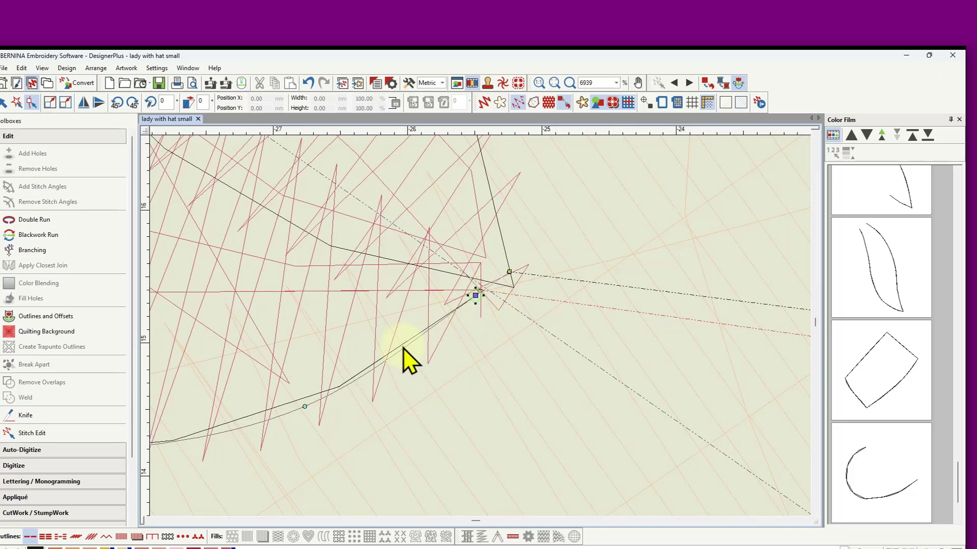
left_click(476, 294)
left_click_drag(477, 299, 498, 288)
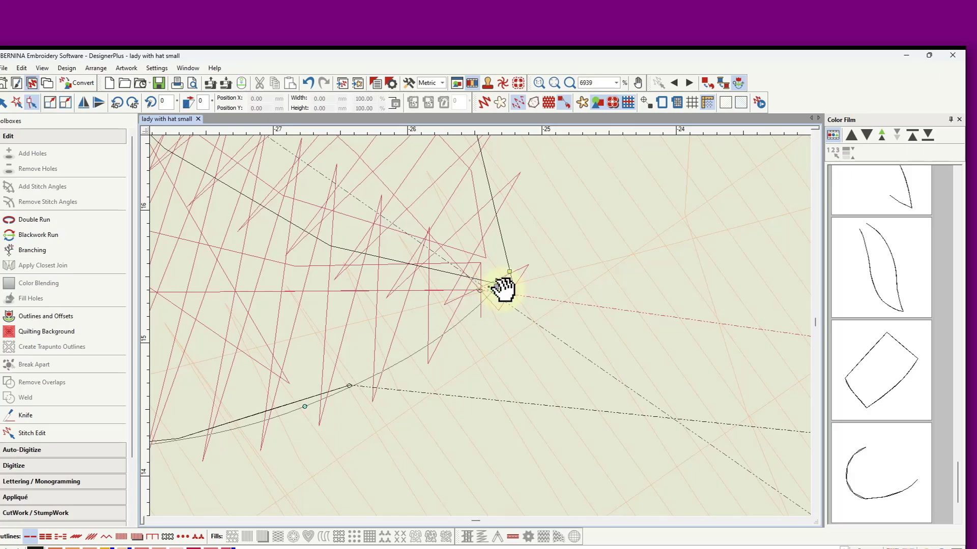
left_click(471, 303)
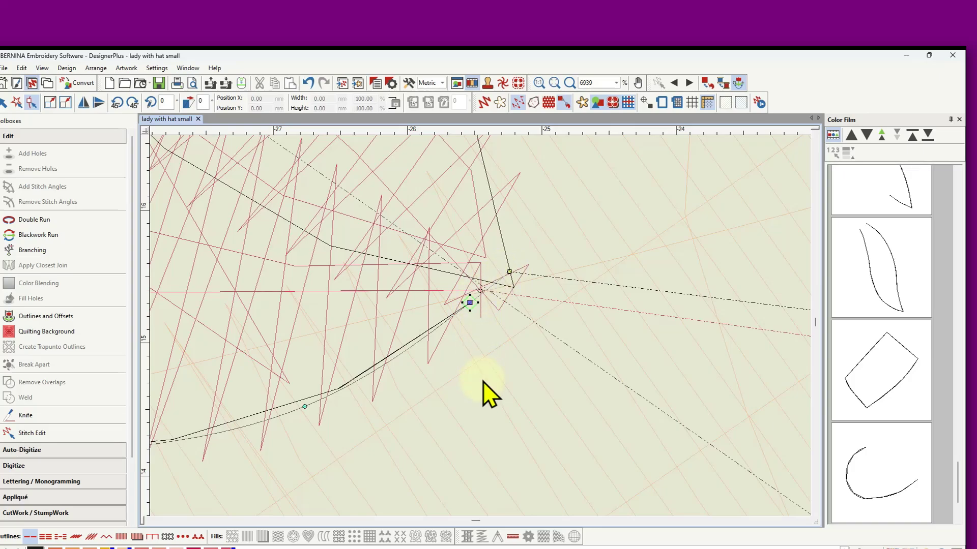
key("Delete")
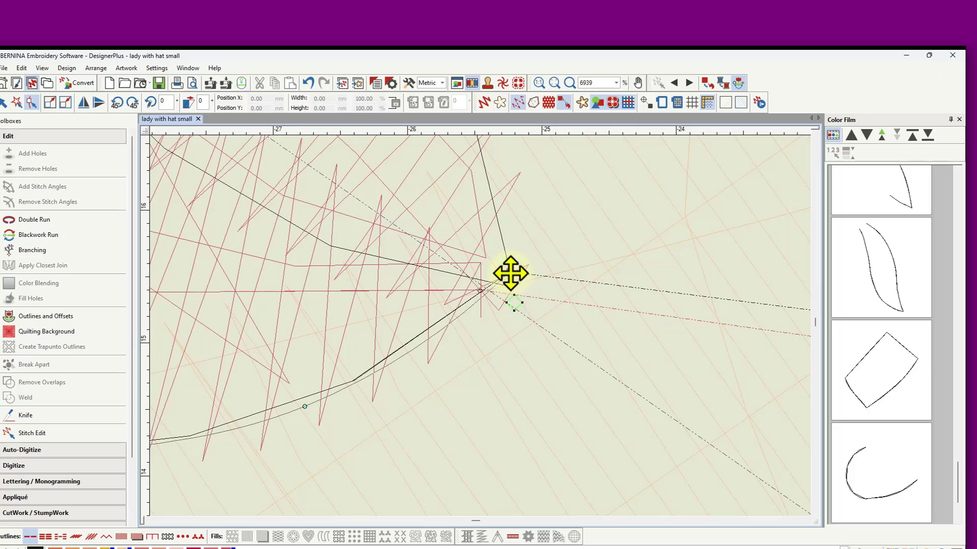
- Move the end node of the lower lip's outline onto the mouth corner and show the stitches in artistic view
left_click(511, 274)
left_click_drag(514, 282, 515, 289)
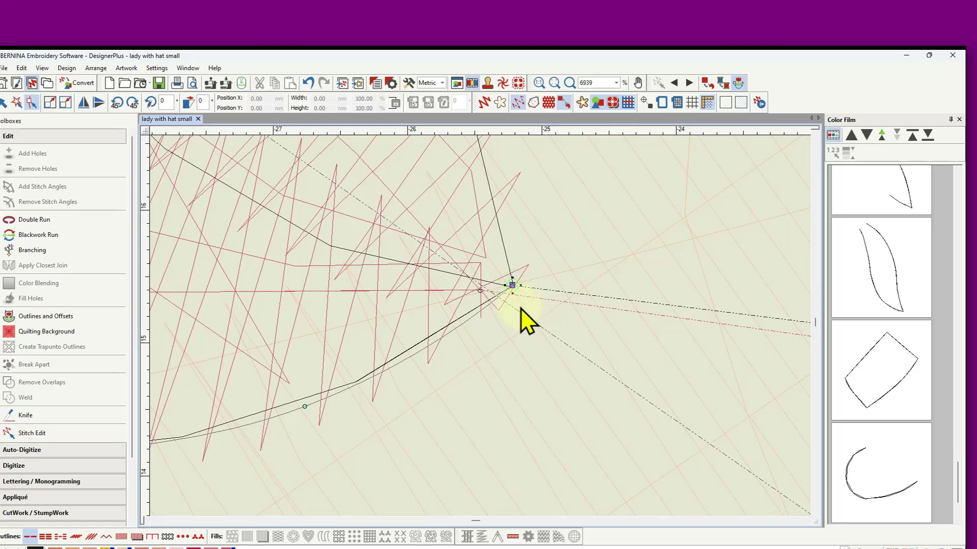
scroll(481, 328, "down", 3)
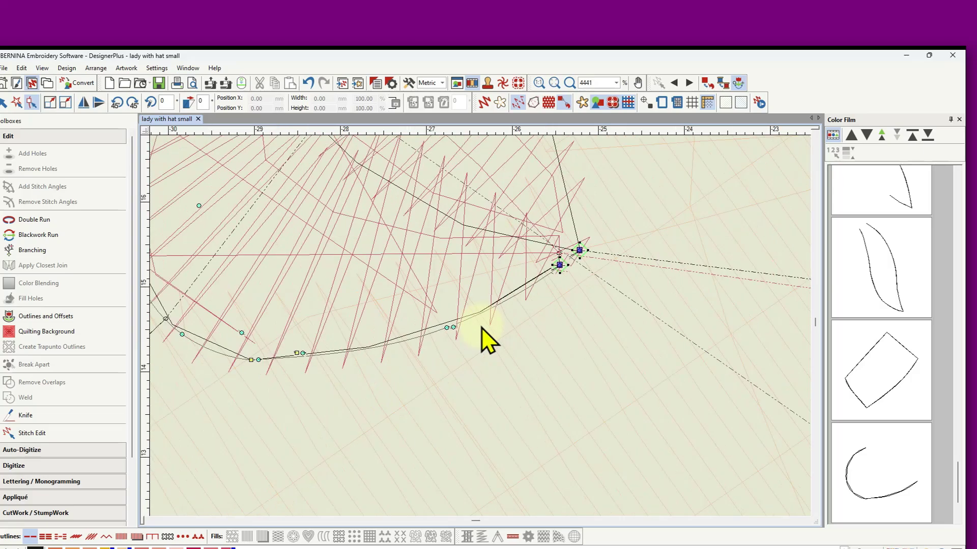
scroll(480, 327, "down", 2)
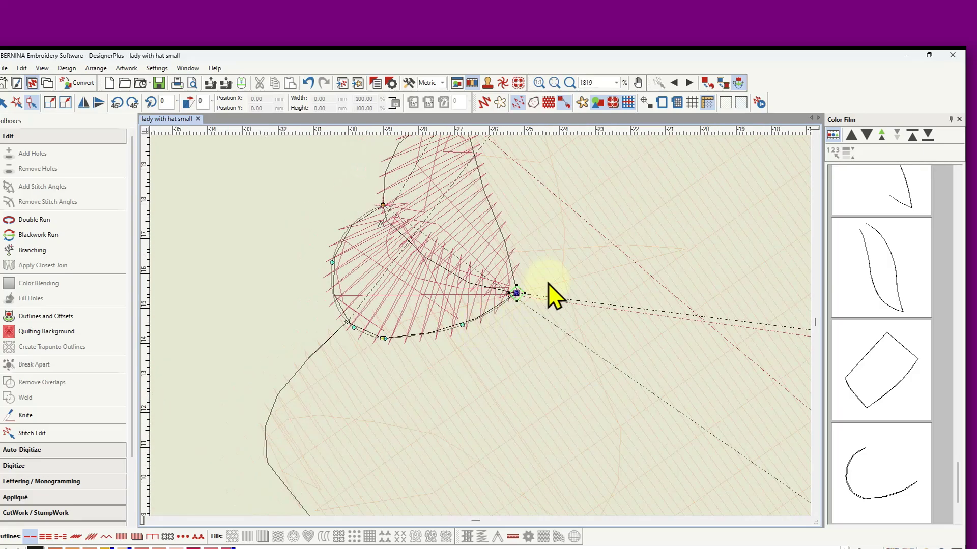
left_click(485, 104)
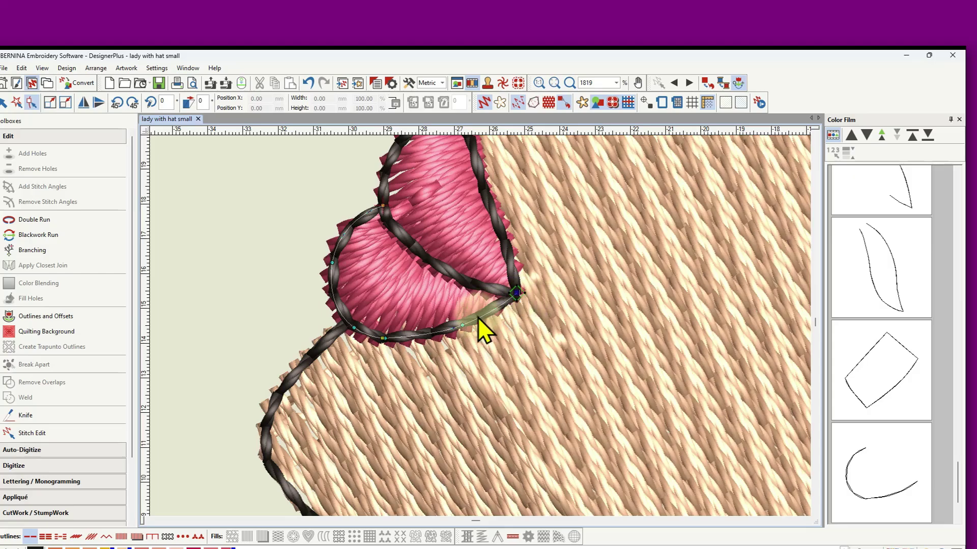
- Examine the reshaped lip outline within the whole face and review the individual outline objects in the Color Film
scroll(484, 338, "down", 4)
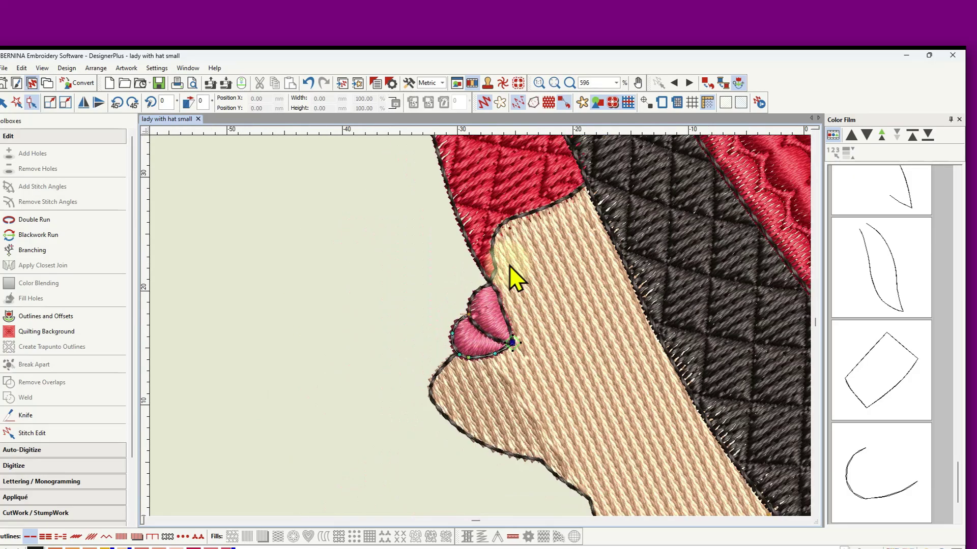
scroll(508, 265, "down", 1)
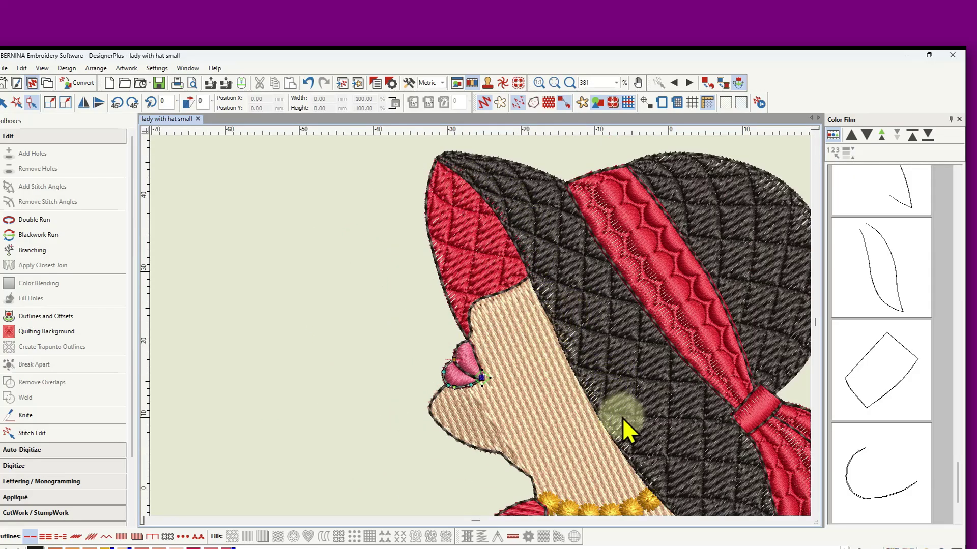
scroll(901, 445, "down", 1)
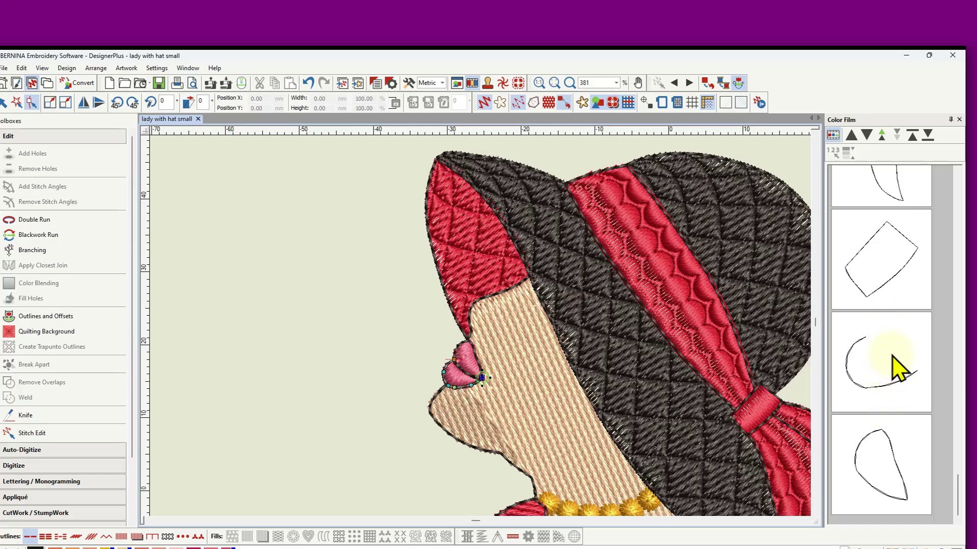
scroll(882, 288, "up", 2)
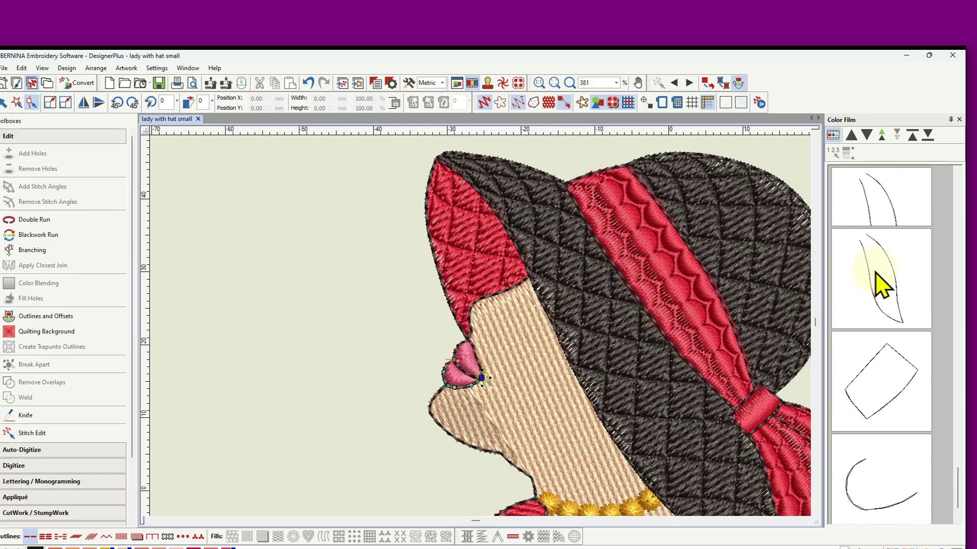
scroll(883, 288, "up", 6)
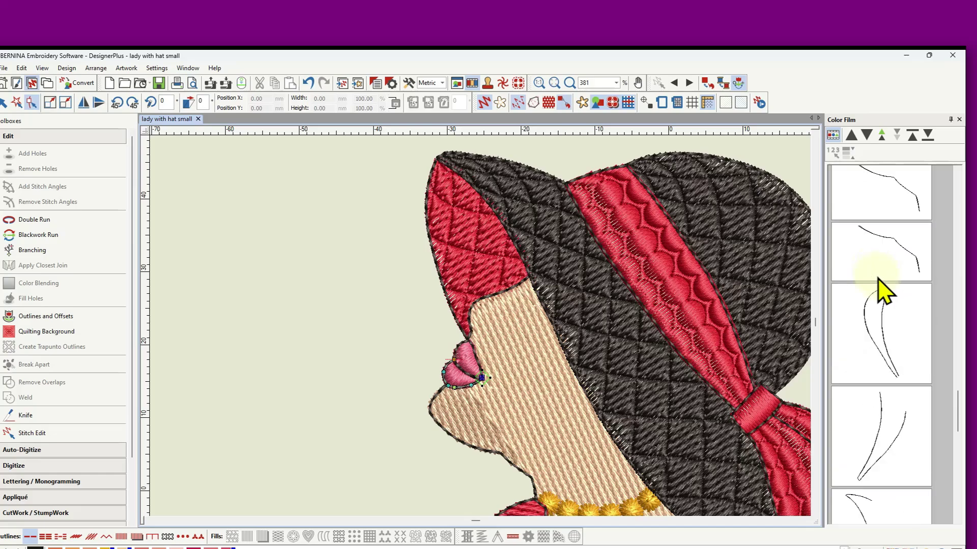
scroll(882, 290, "up", 2)
scroll(878, 289, "up", 2)
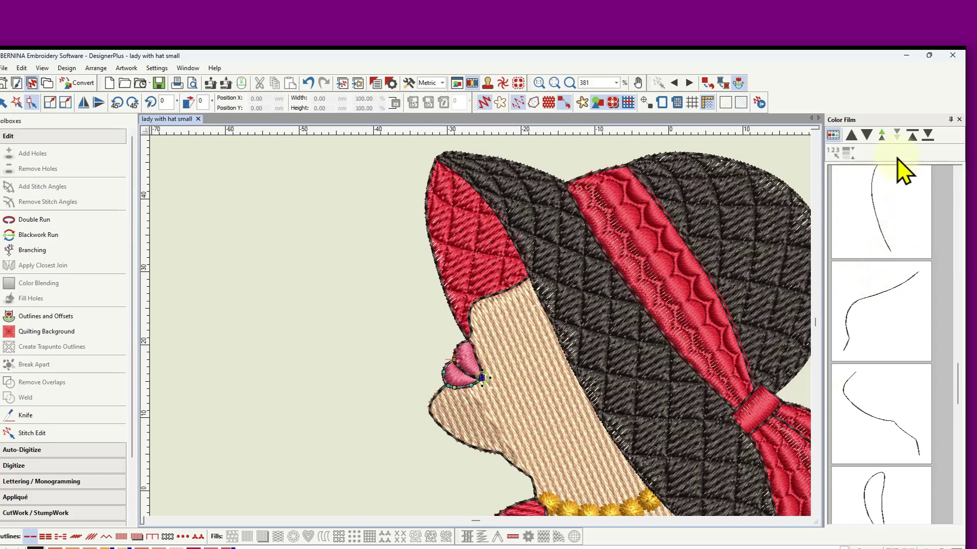
- Start the stitch player, pause it, move to stitch 12069 just before the black outlines, and set the speed to 180 s/m
left_click(761, 105)
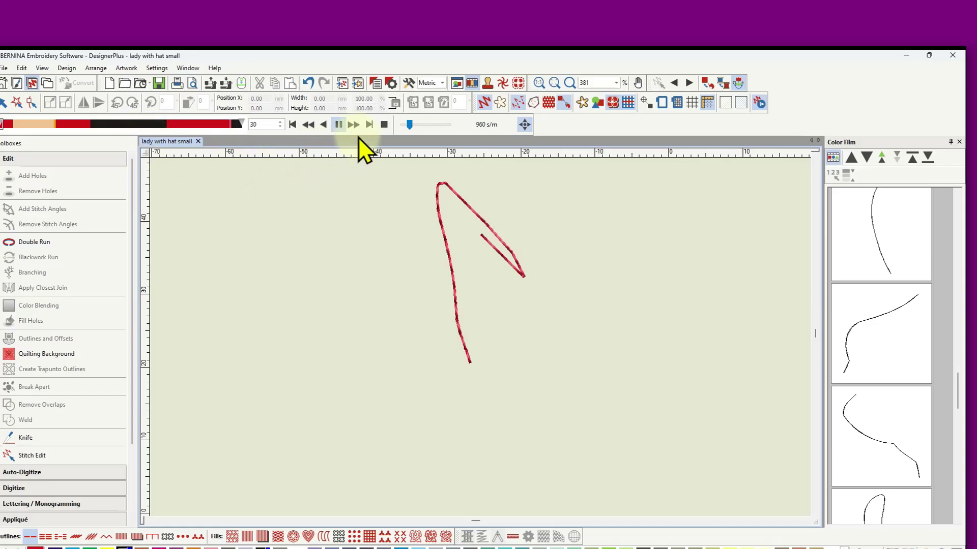
left_click(339, 124)
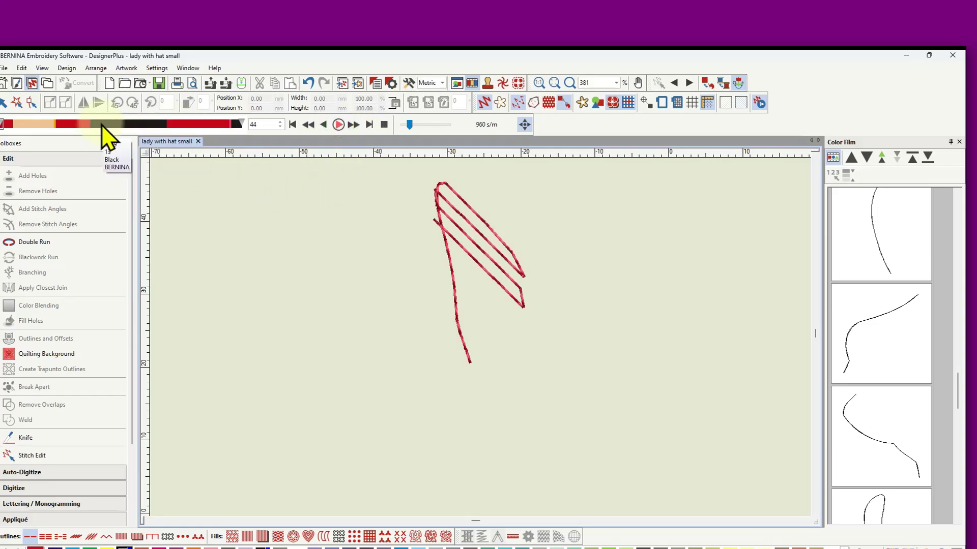
left_click_drag(2, 127, 233, 131)
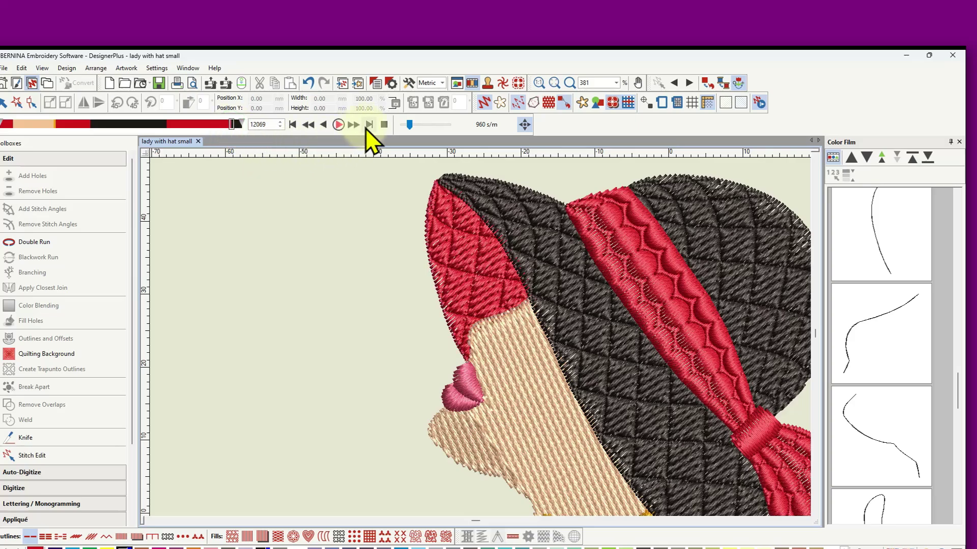
left_click(405, 125)
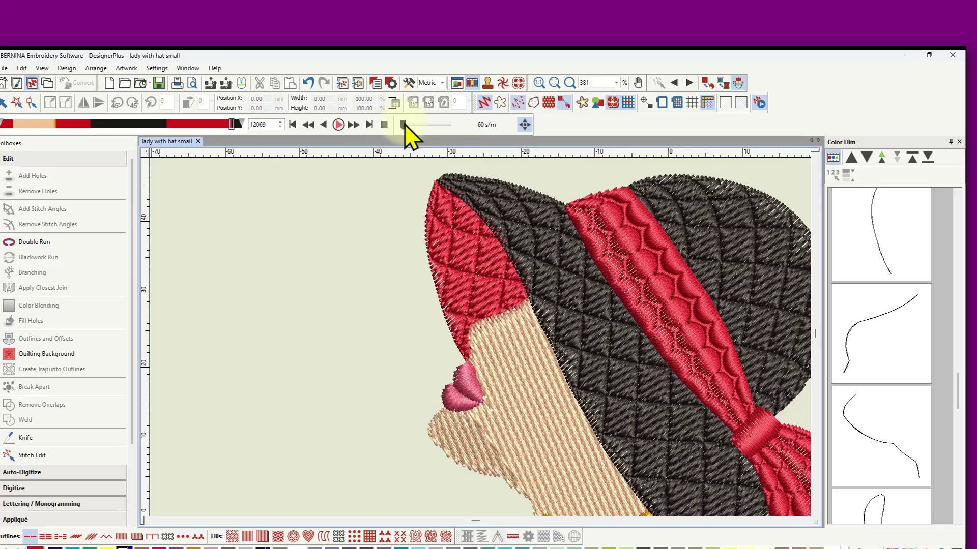
left_click_drag(405, 125, 406, 125)
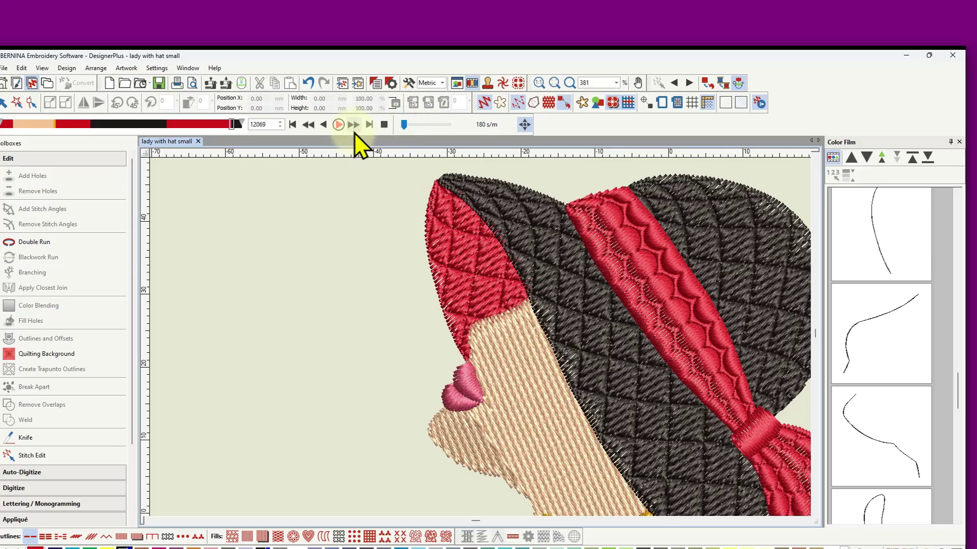
- Play the outline stitch-out, watch the stitching order around the hat, face and neck, and stop the player
left_click(338, 124)
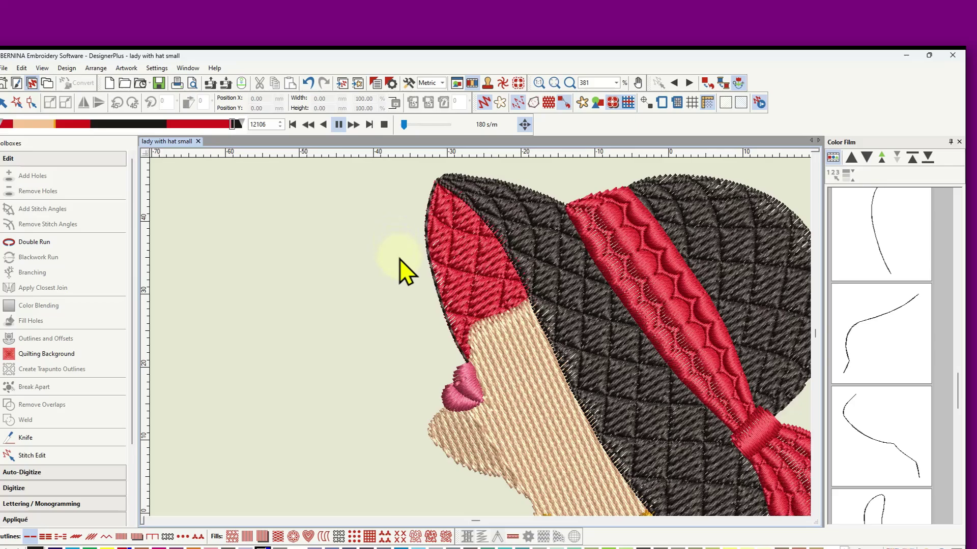
scroll(479, 339, "down", 5)
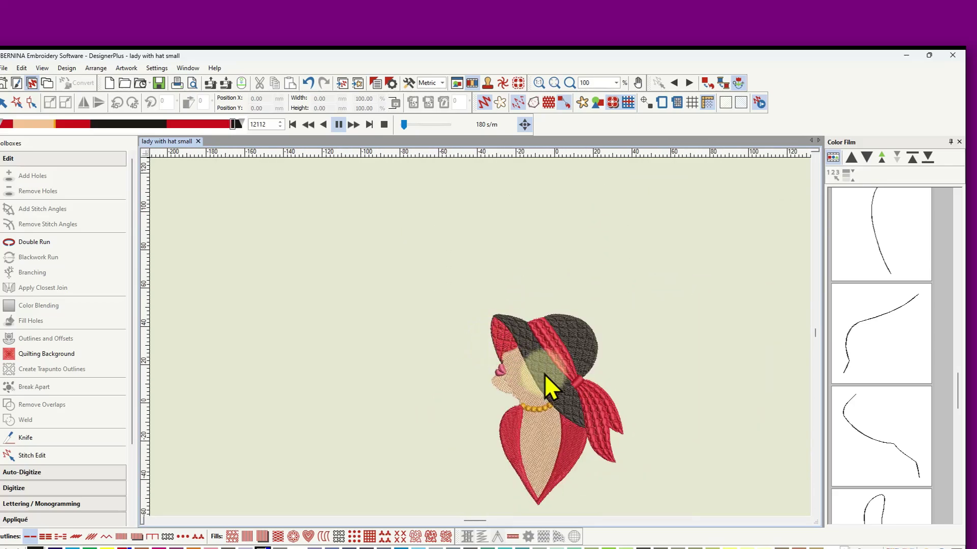
scroll(481, 339, "up", 3)
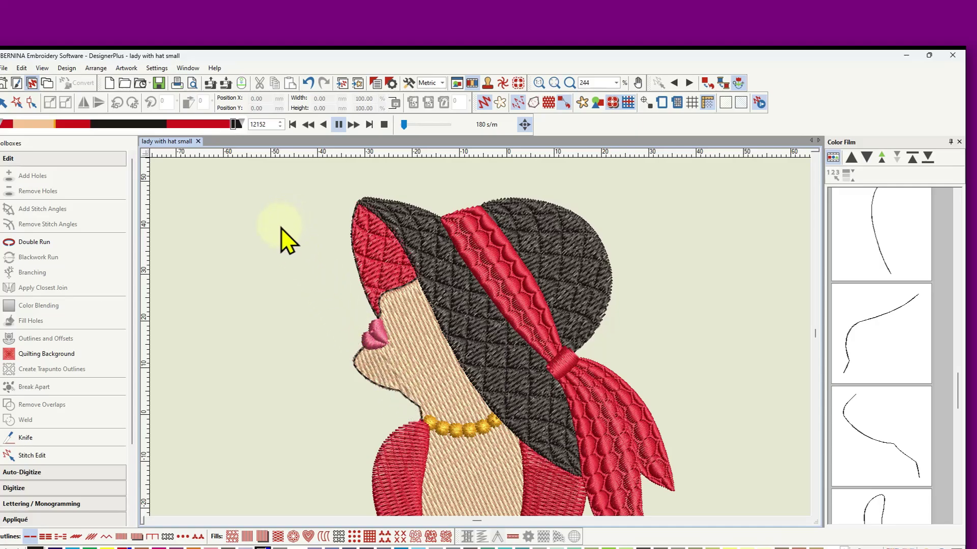
scroll(344, 272, "down", 3)
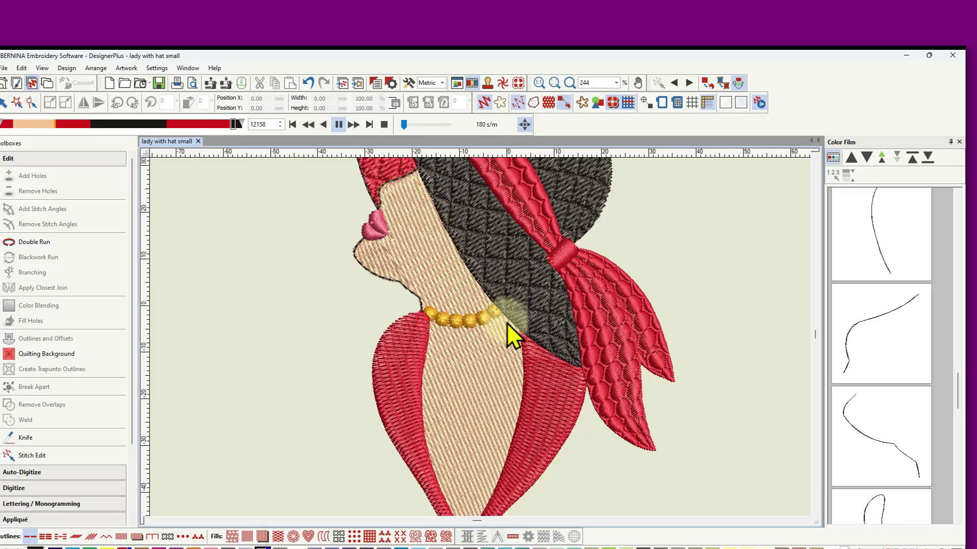
scroll(589, 368, "down", 3)
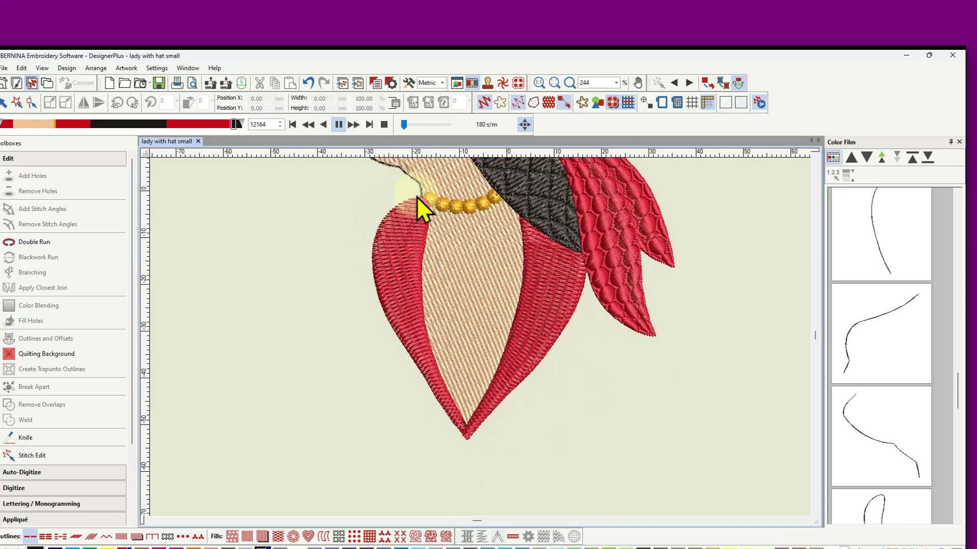
scroll(416, 197, "down", 2)
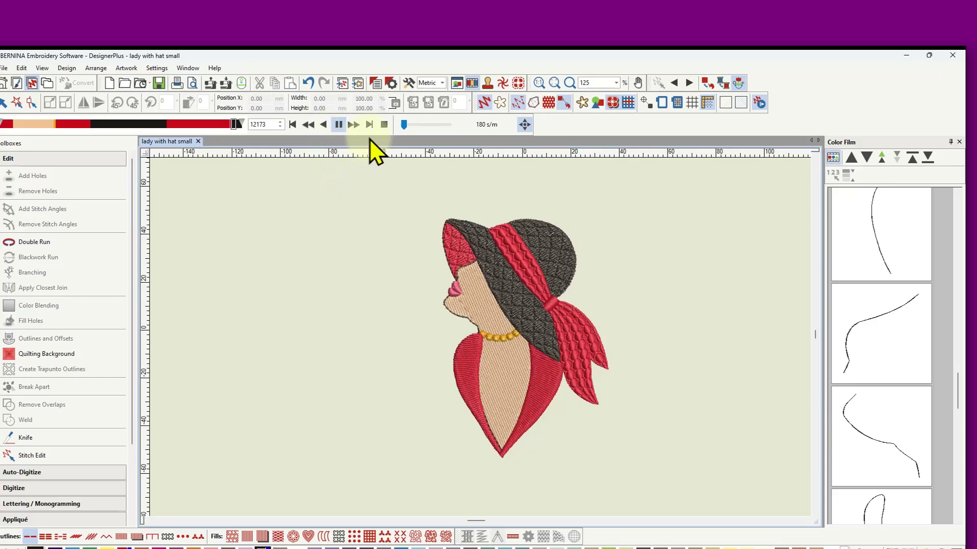
left_click(384, 124)
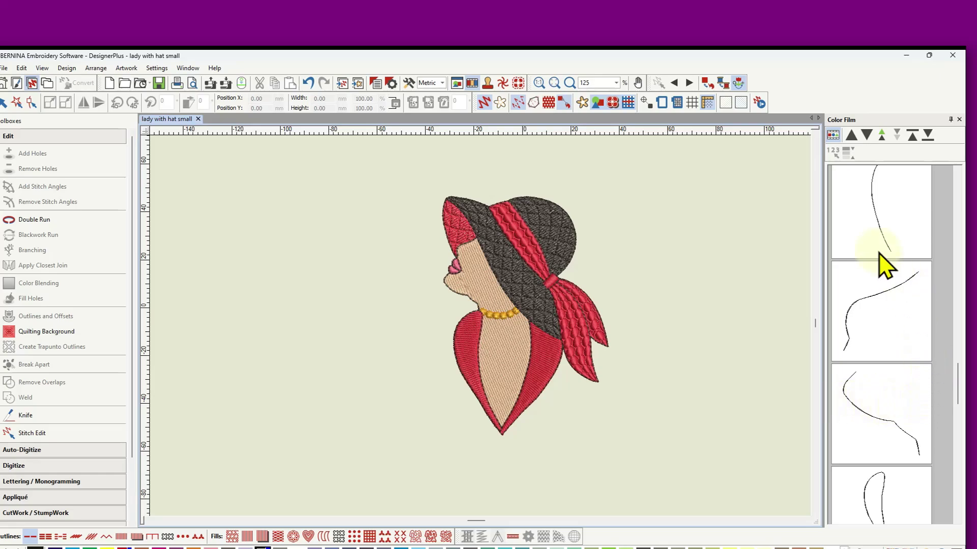
- Group the Color Film by color, select the color 13 outlines, and inspect their connecting travel lines around the bodice in plain stitch view
left_click(836, 138)
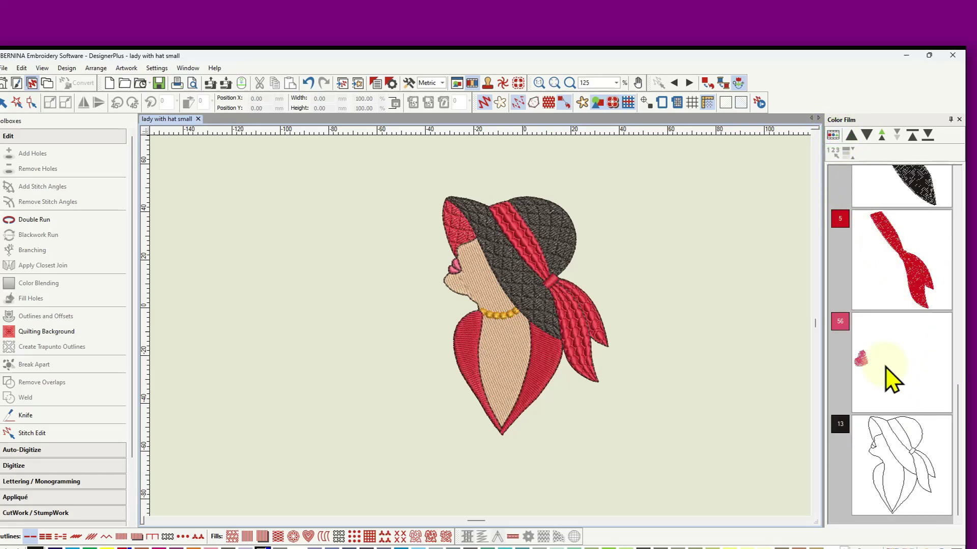
left_click(905, 457)
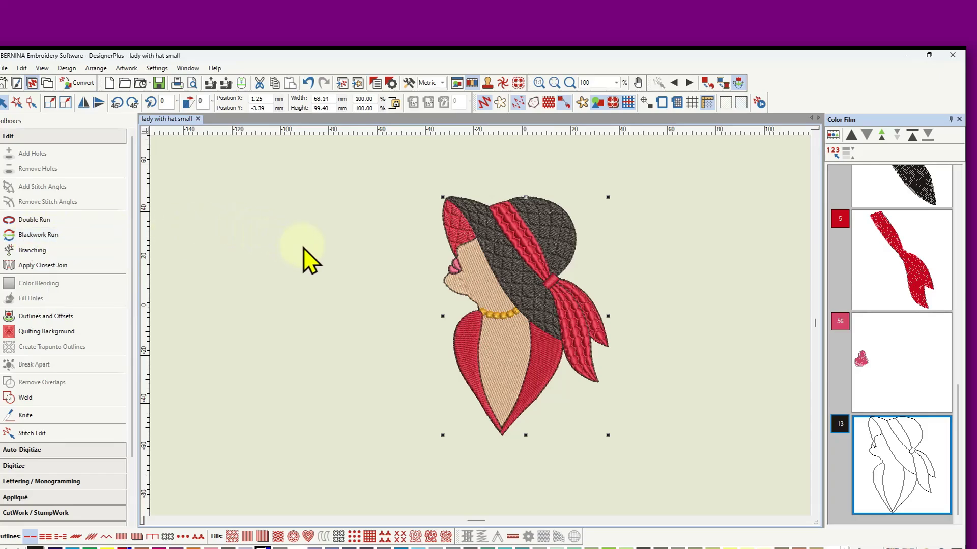
left_click(484, 102)
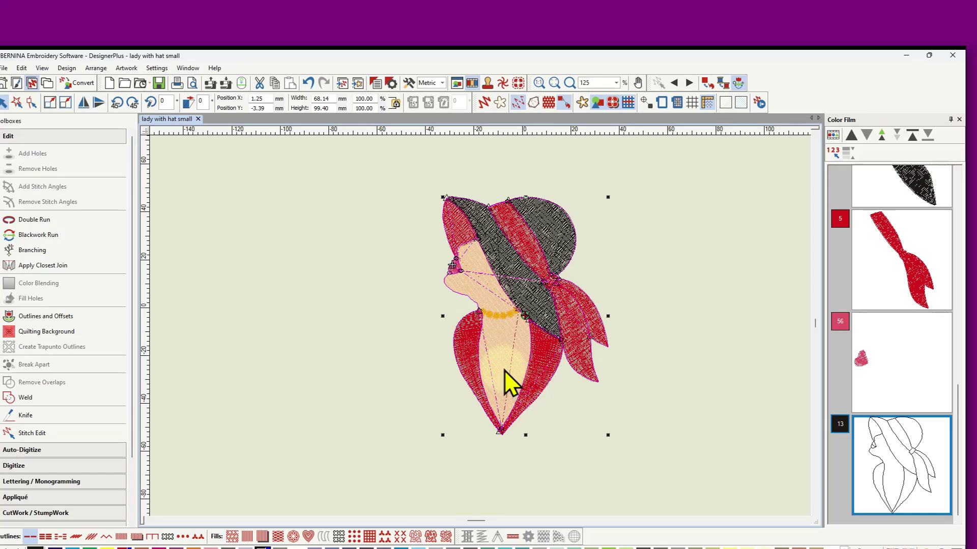
scroll(480, 327, "up", 5)
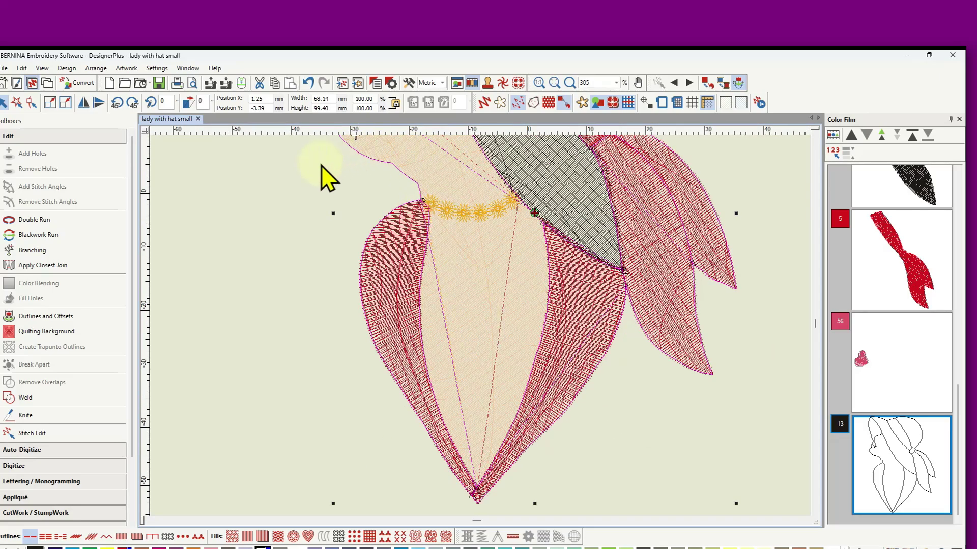
left_click(251, 236)
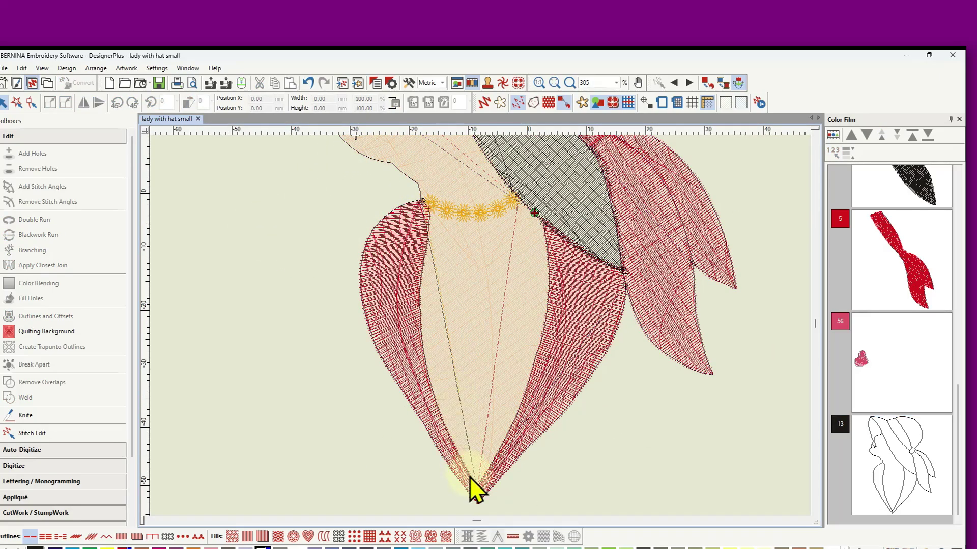
left_click(309, 234)
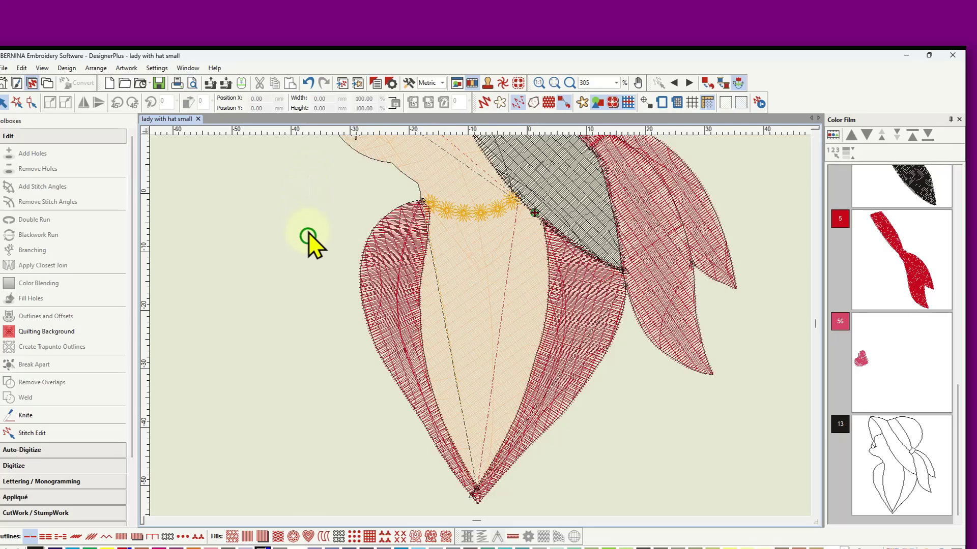
- Select the black color 13 outlines and combine them into one continuous outline with Blackwork Run
scroll(301, 191, "down", 1)
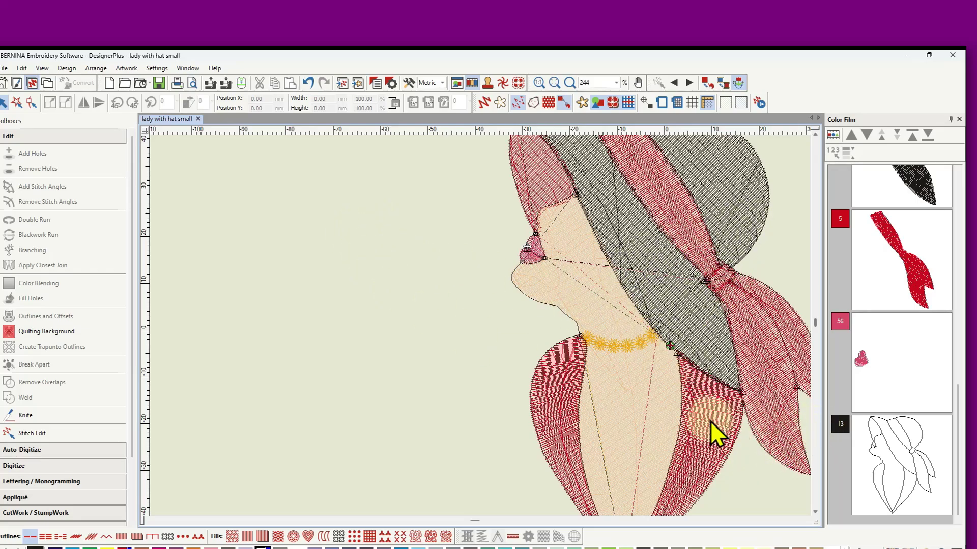
left_click(895, 475)
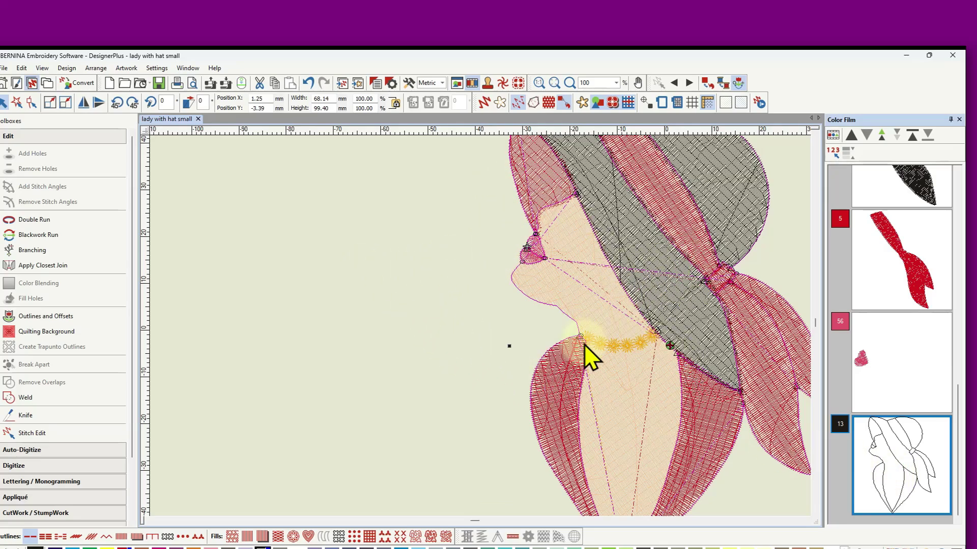
left_click(34, 238)
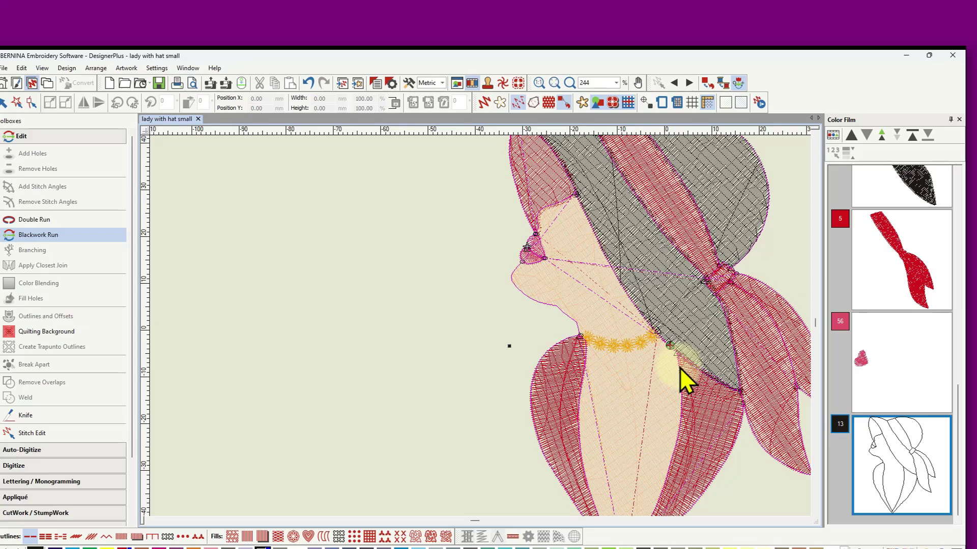
key("Return")
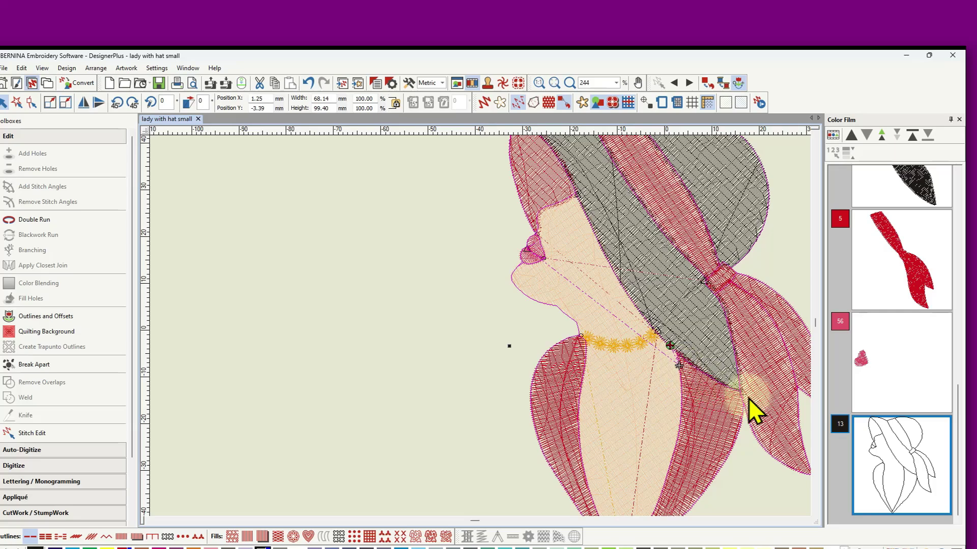
- List the Color Film by individual object and examine the whole design in artistic view with nothing selected
left_click(833, 135)
scroll(872, 319, "down", 10)
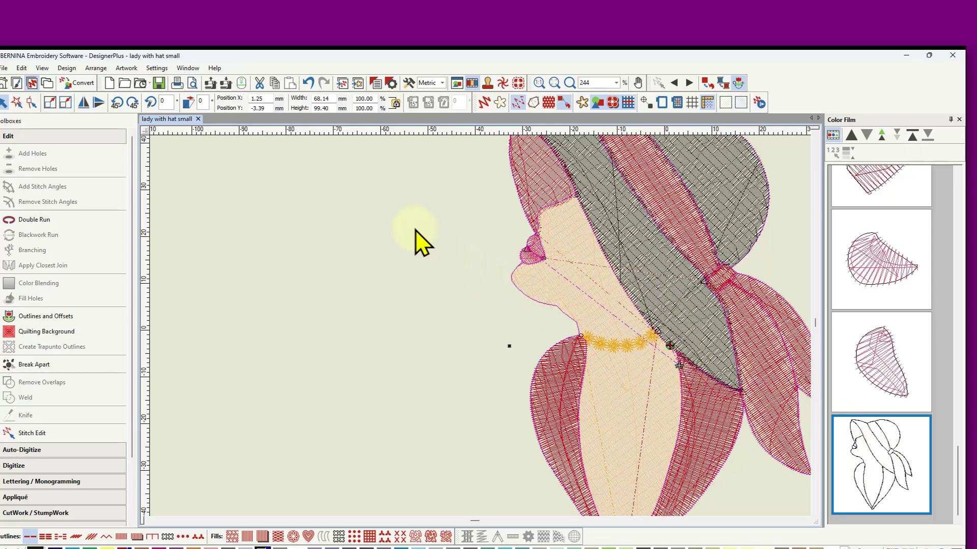
scroll(483, 338, "down", 3)
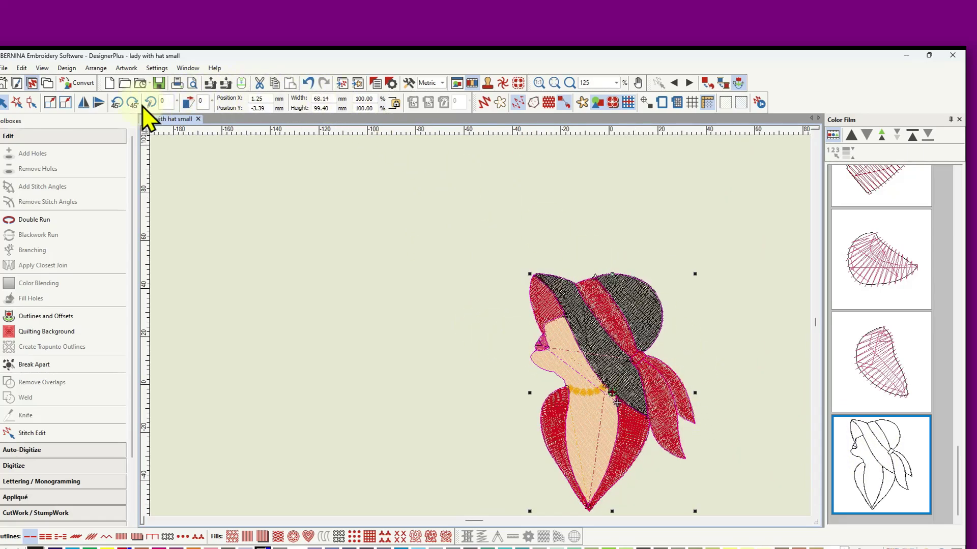
left_click(484, 102)
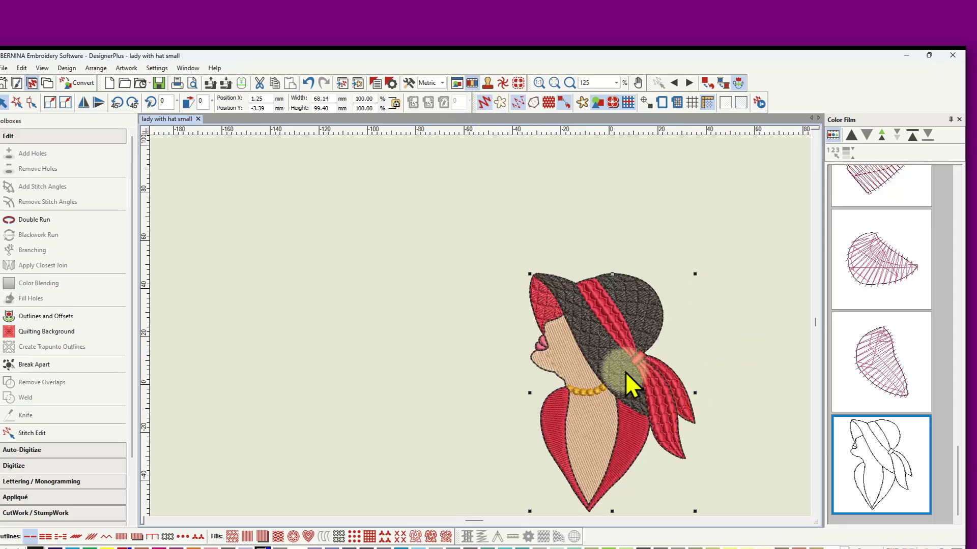
scroll(626, 372, "down", 1)
scroll(460, 328, "up", 2)
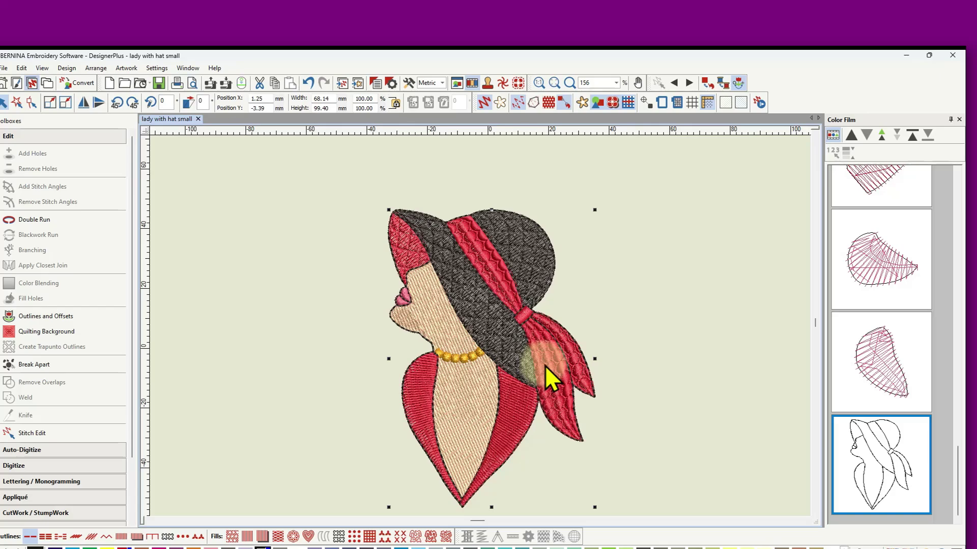
left_click(706, 288)
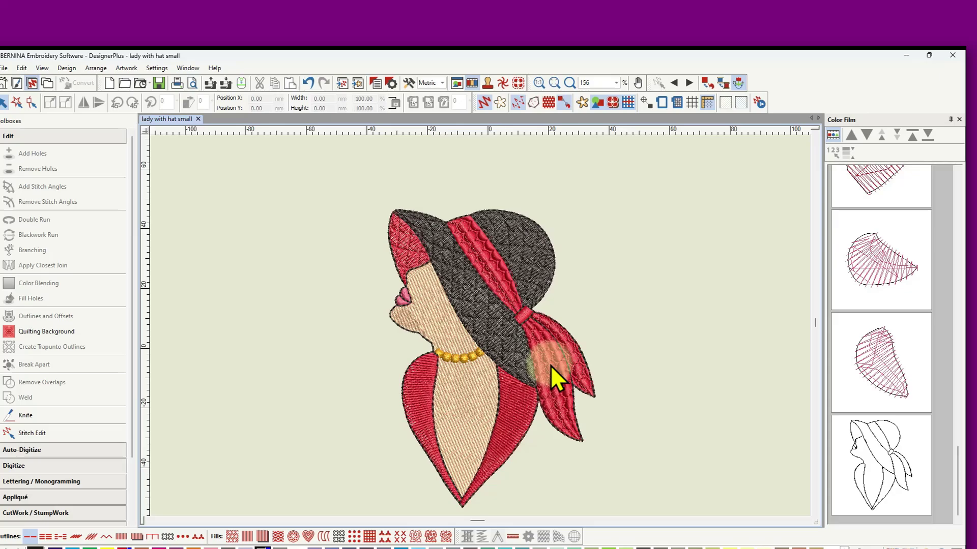
- Open the effects of the lower scarf tail's satin fill and apply the elastic fancy fill pattern 057 Ring (90)
left_click(550, 365)
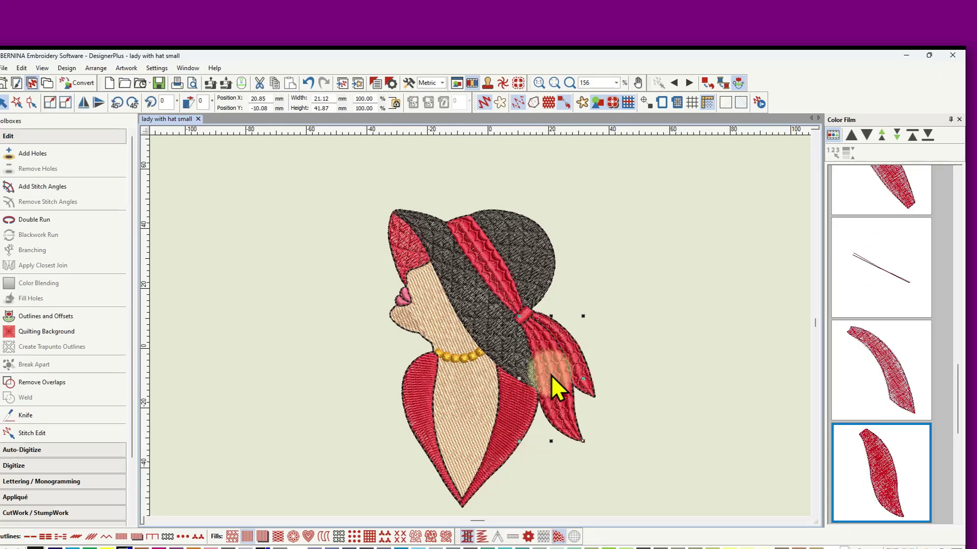
right_click(556, 368)
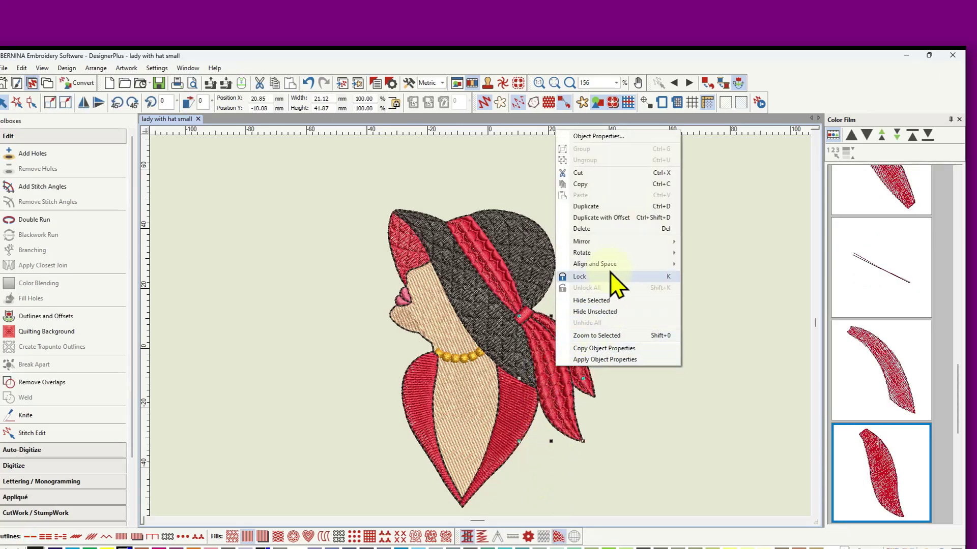
left_click(602, 139)
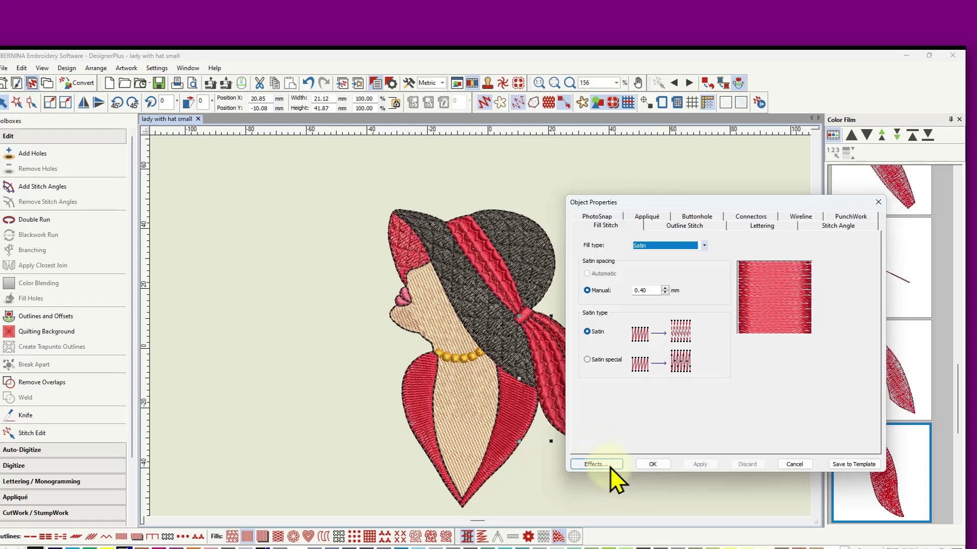
left_click(610, 466)
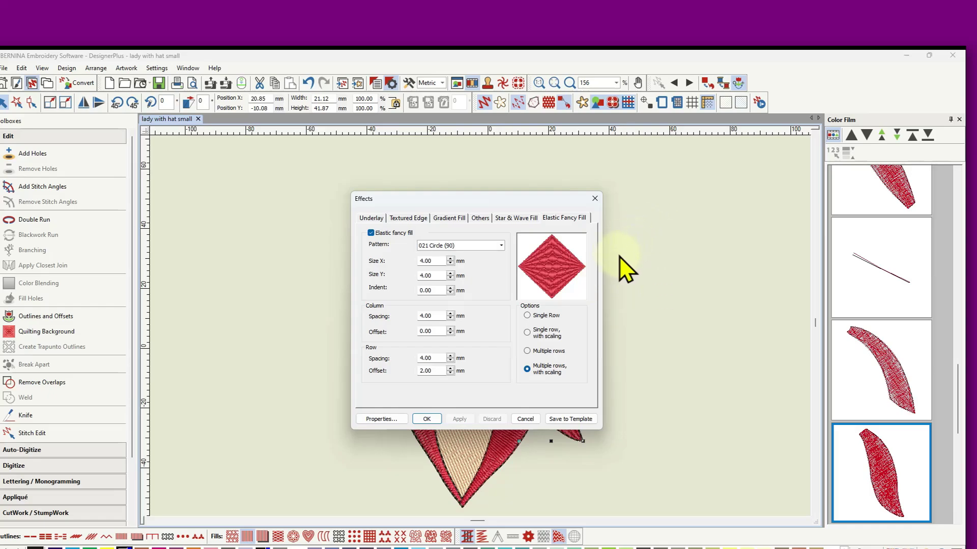
left_click(501, 246)
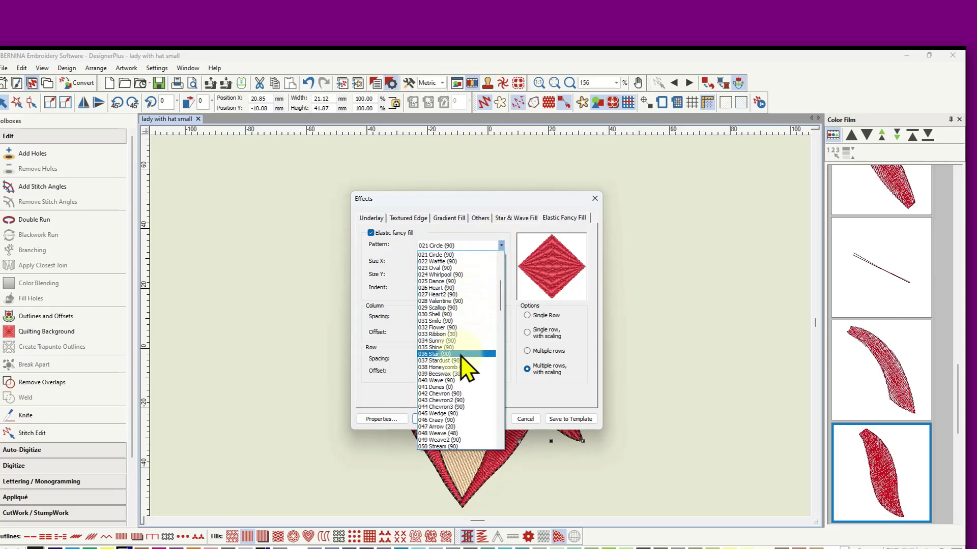
scroll(462, 362, "down", 2)
scroll(462, 359, "down", 1)
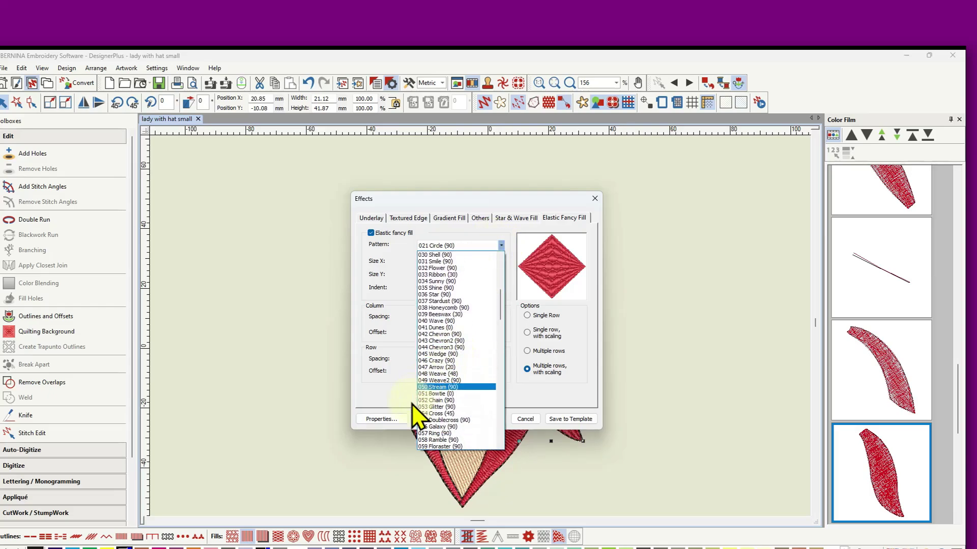
left_click(430, 433)
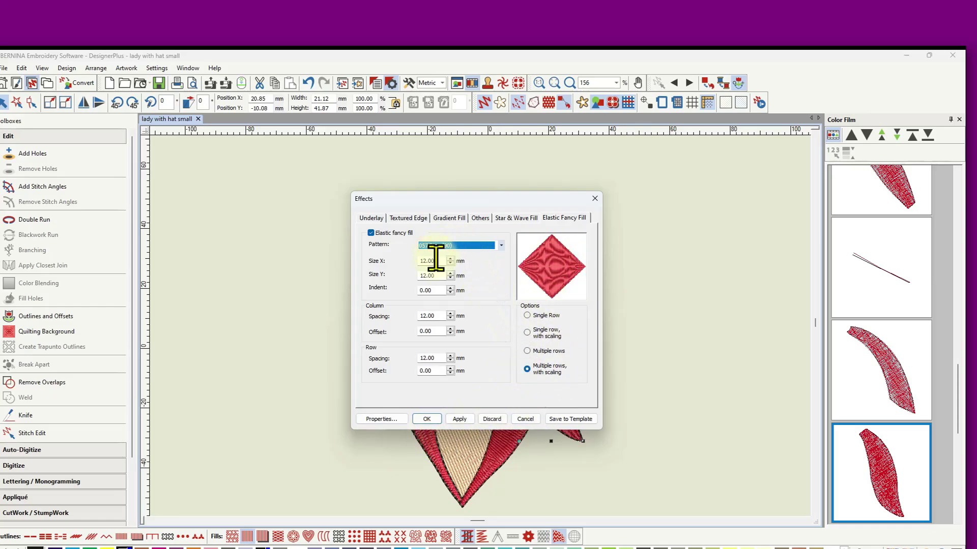
left_click(459, 418)
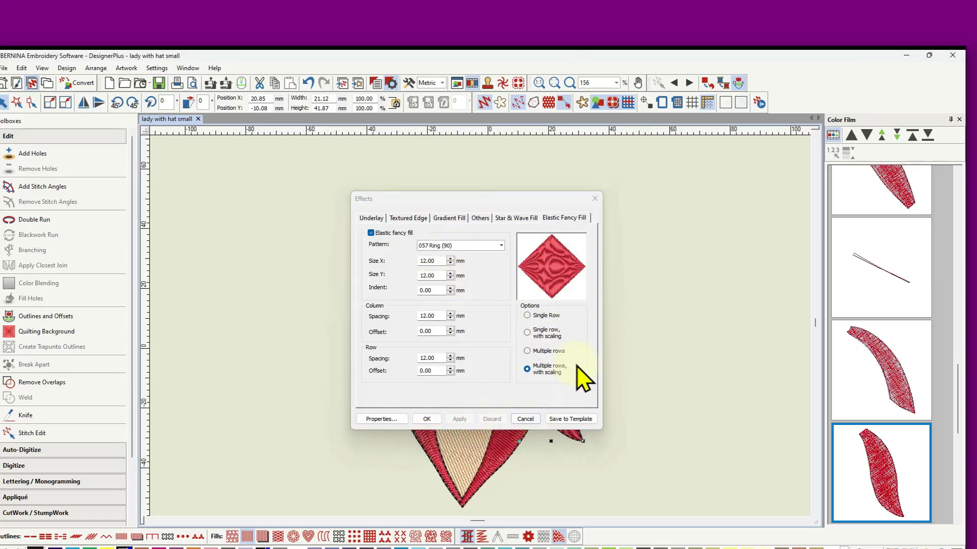
- Set the scarf tail's ring pattern to 6 mm for Size X, Size Y, column spacing and row spacing, and apply it
left_click_drag(506, 201, 783, 206)
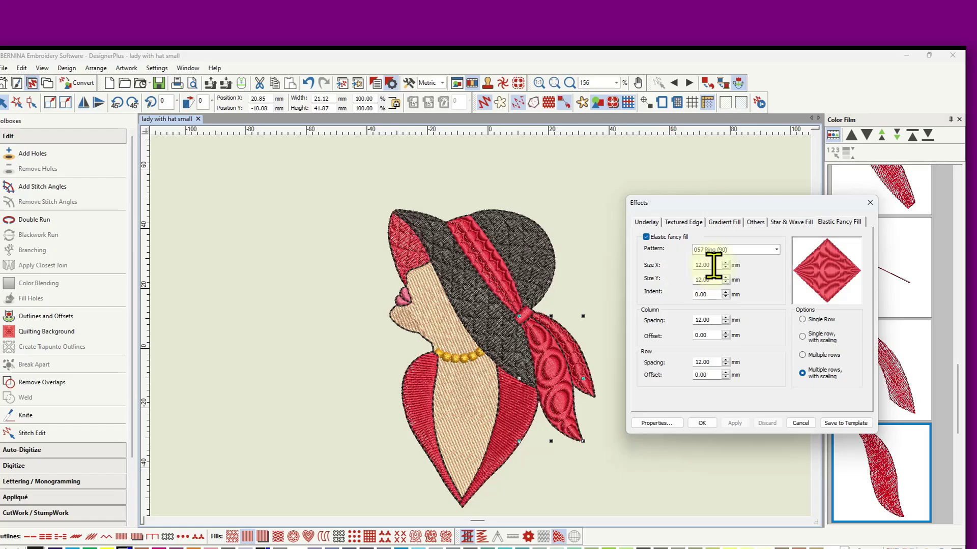
left_click_drag(712, 265, 693, 265)
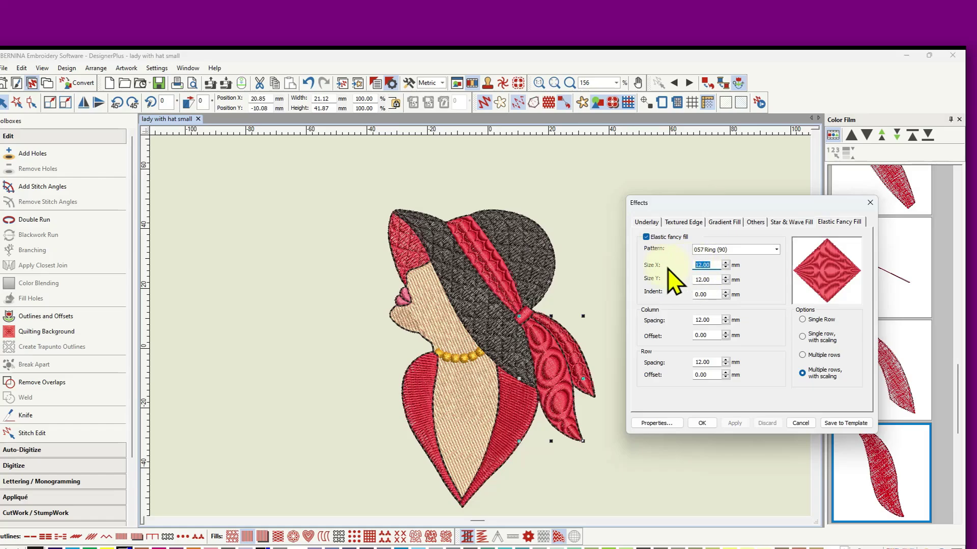
type("6")
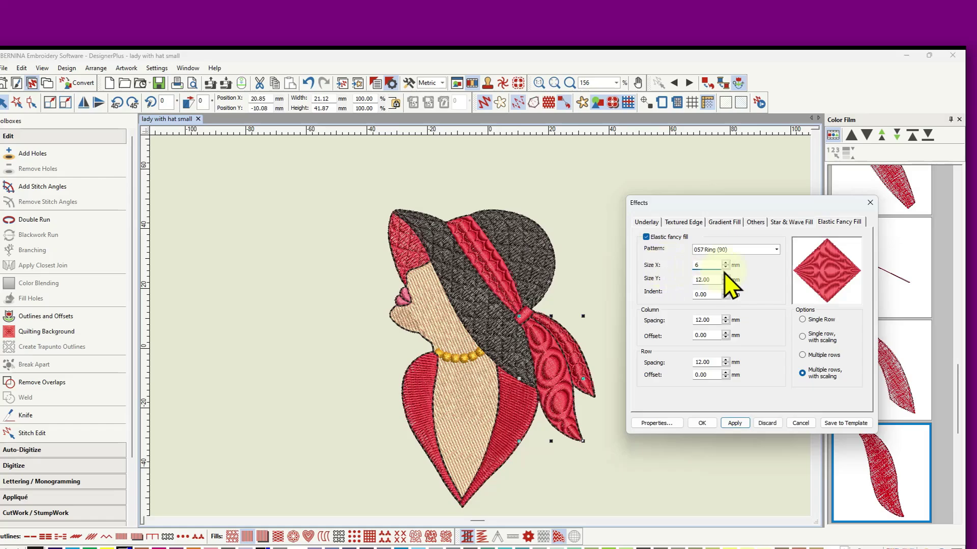
left_click_drag(710, 280, 680, 279)
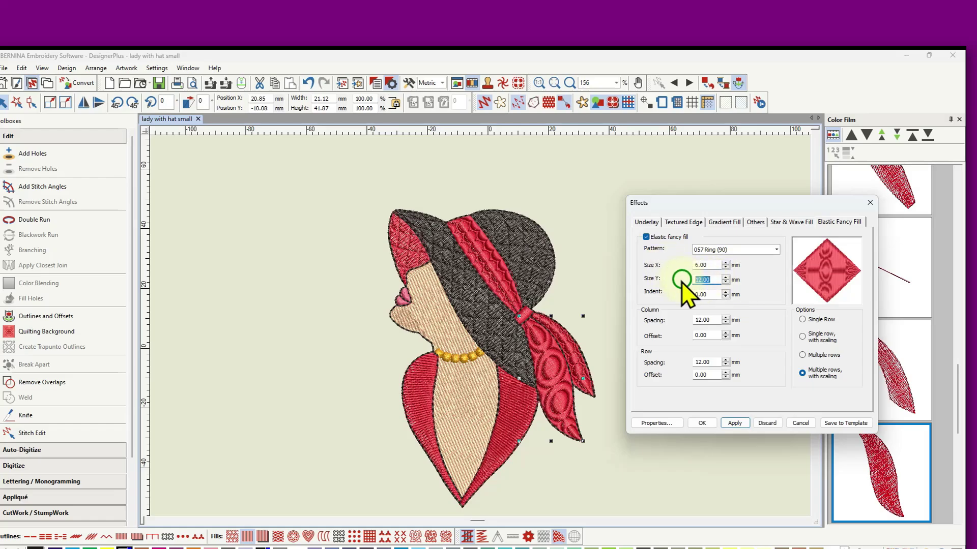
type("6")
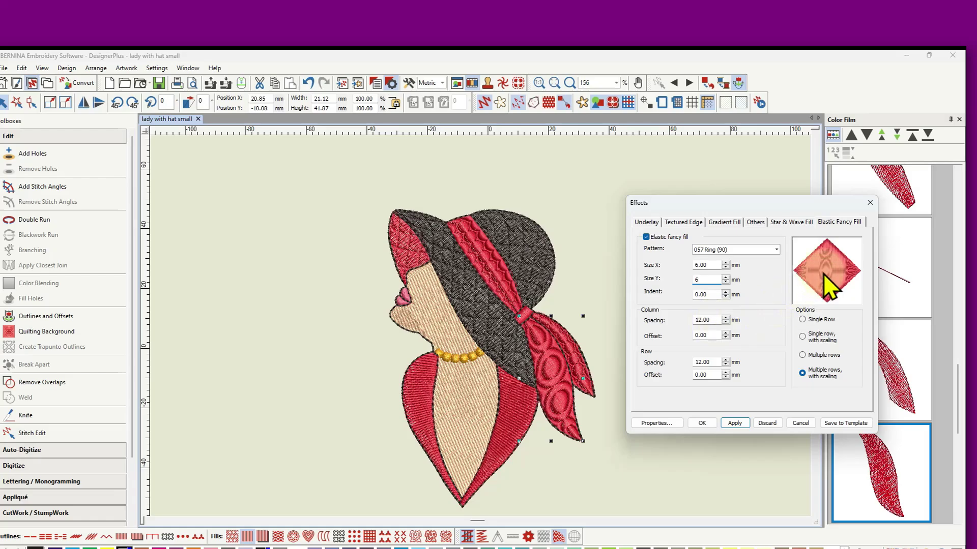
left_click_drag(718, 319, 676, 325)
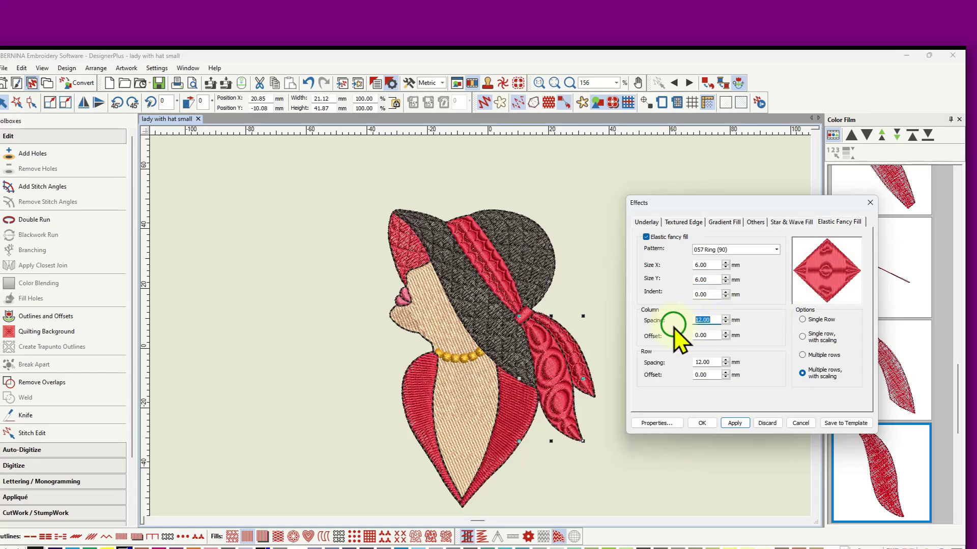
type("6")
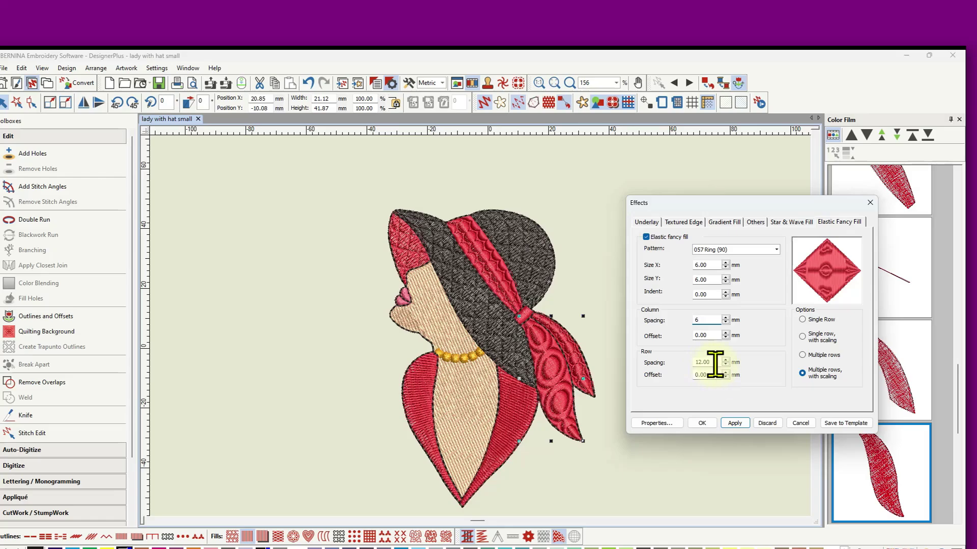
left_click_drag(709, 362, 684, 362)
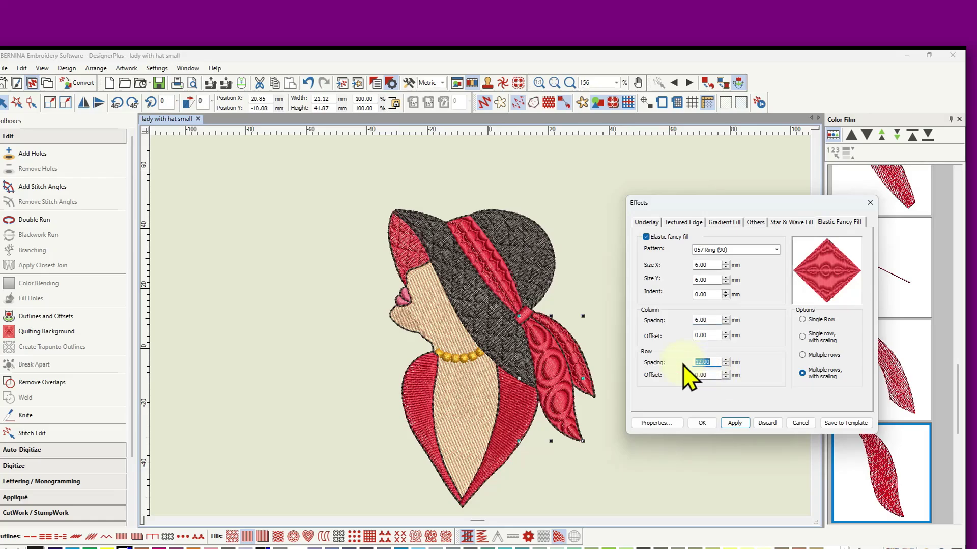
type("6")
left_click(739, 422)
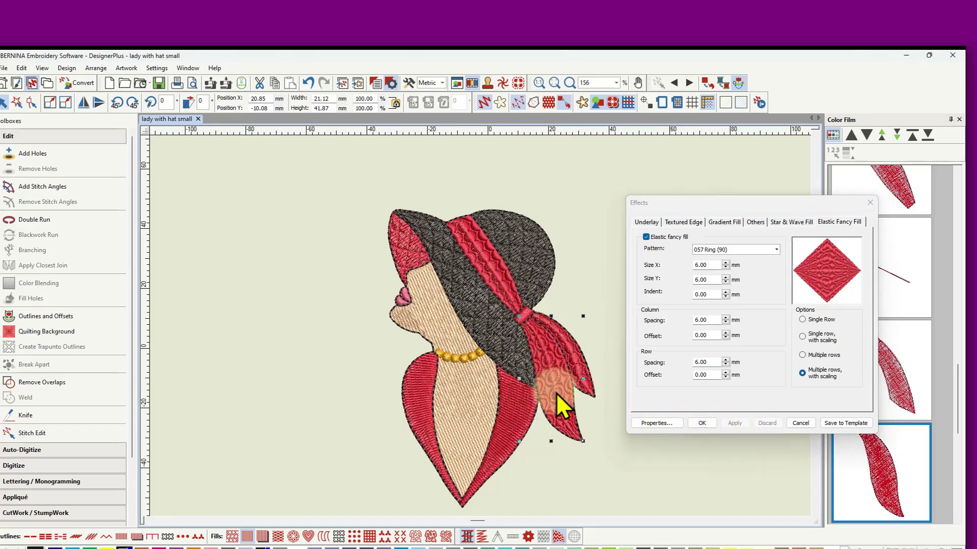
scroll(556, 392, "up", 5)
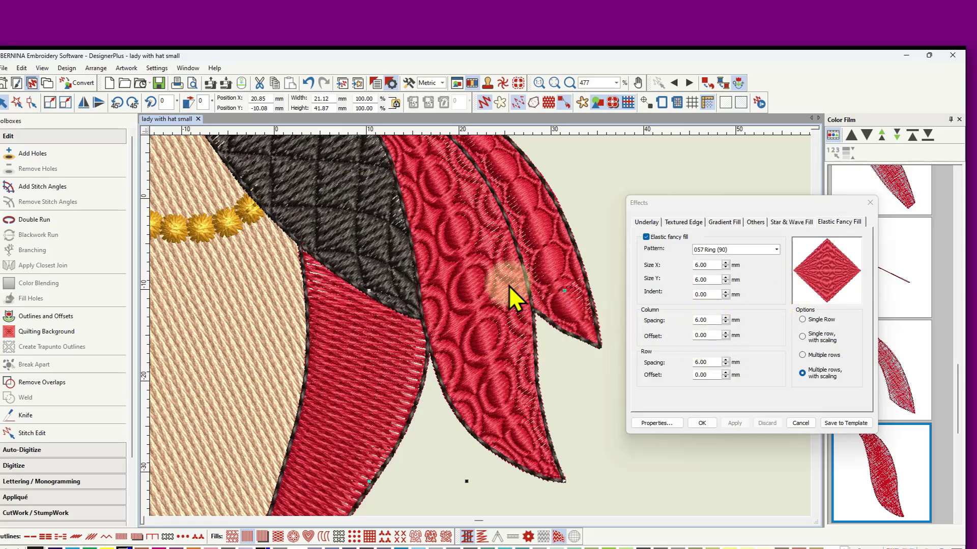
scroll(480, 327, "down", 5)
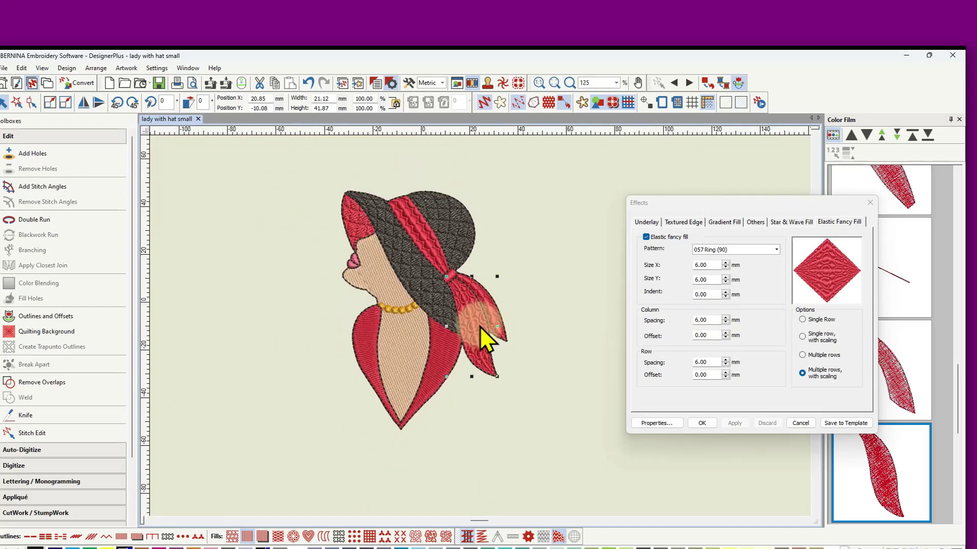
- Deselect the scarf tail, view the elastic fancy fill pattern list with 001 Diamond (90), and close the Effects dialog
left_click(541, 266)
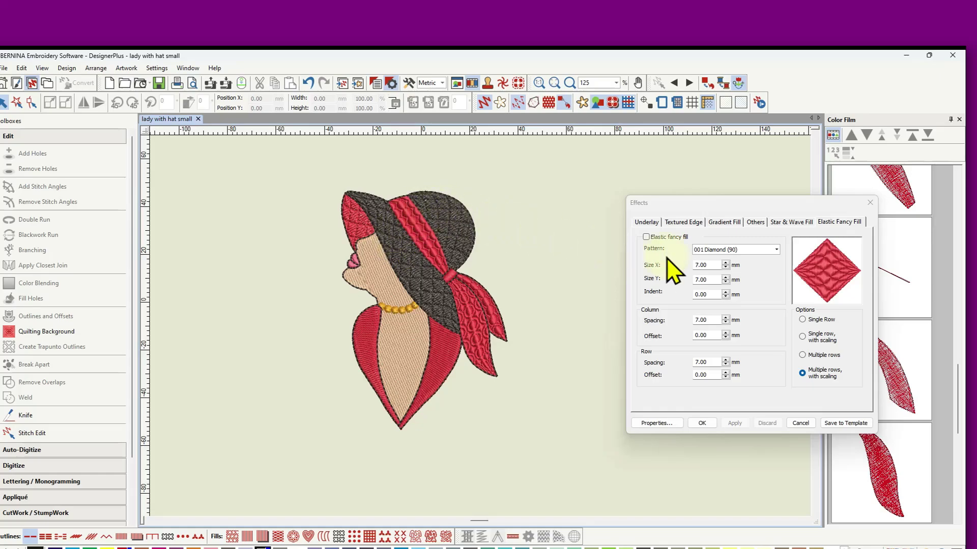
left_click(777, 249)
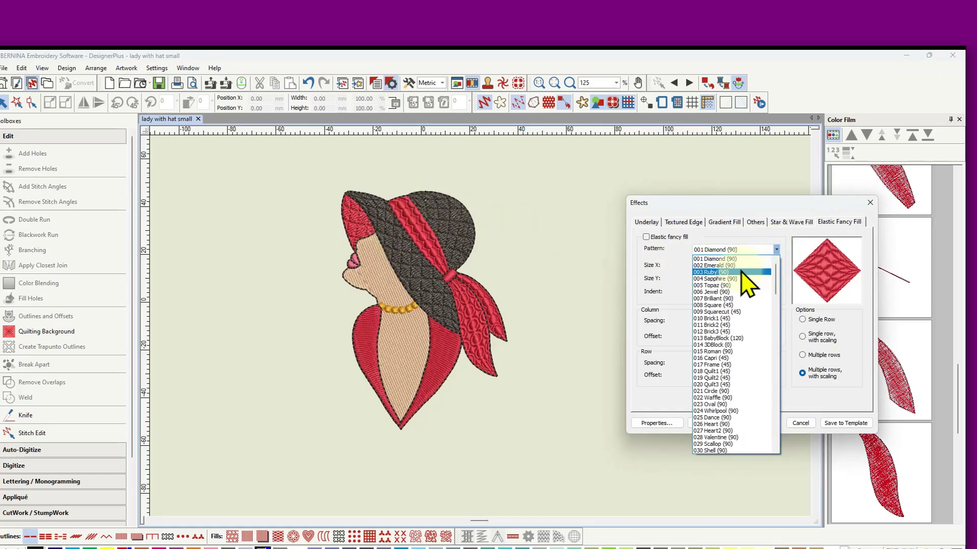
left_click(716, 258)
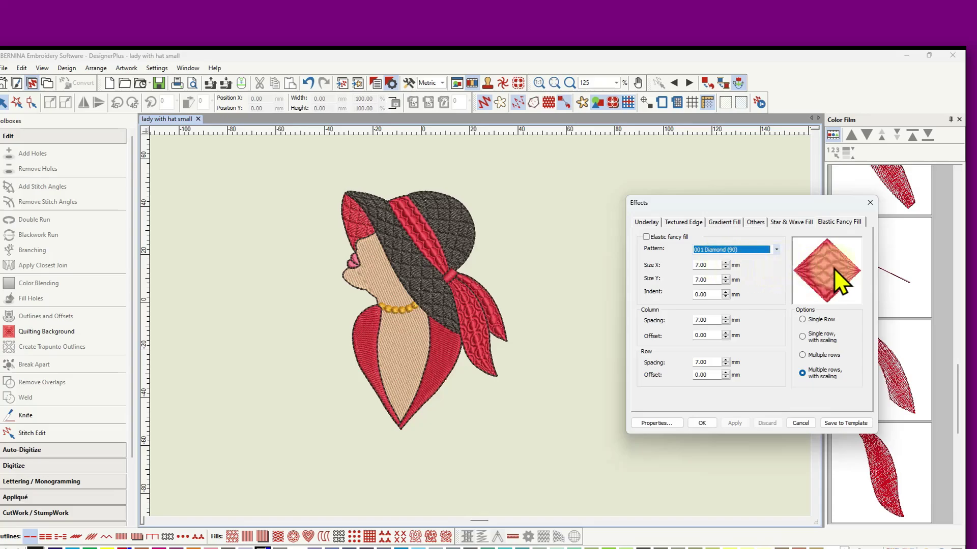
left_click(428, 250)
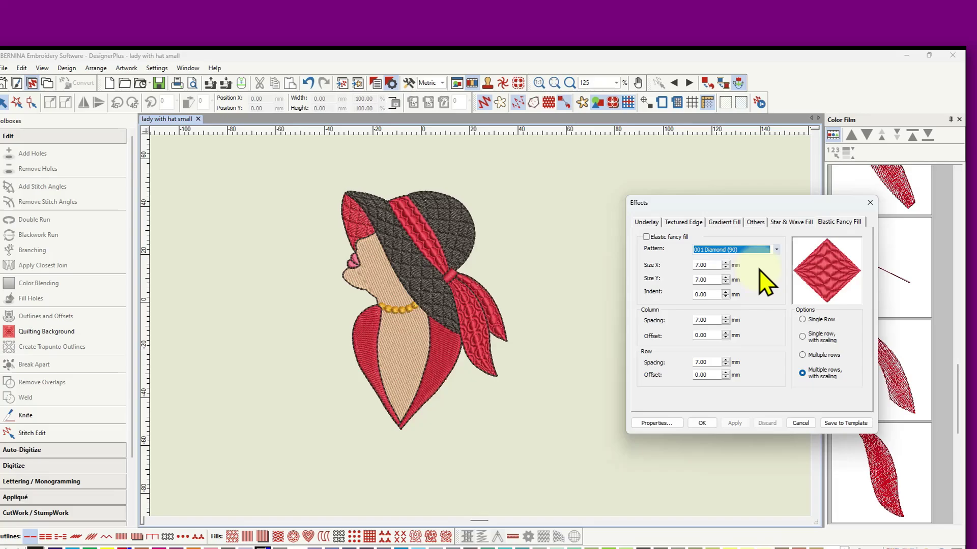
left_click(868, 203)
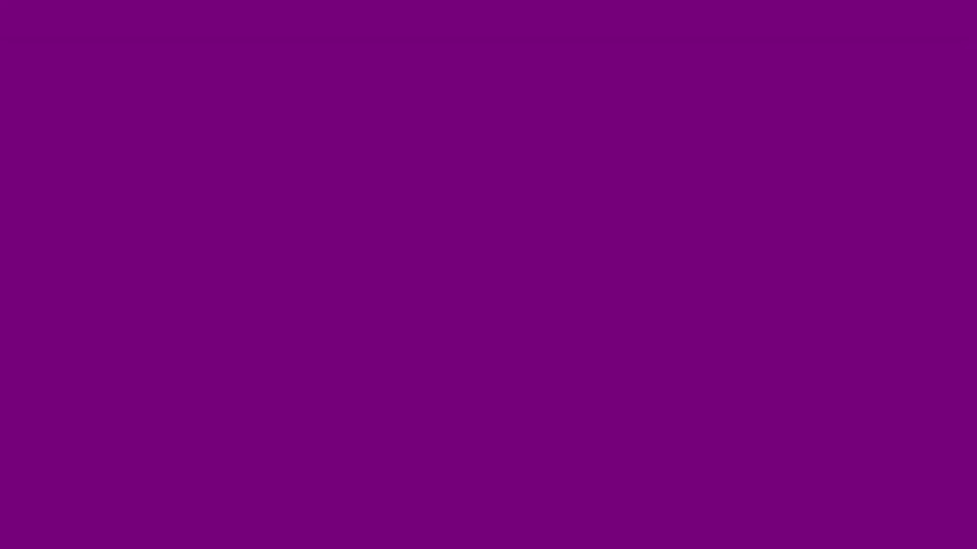